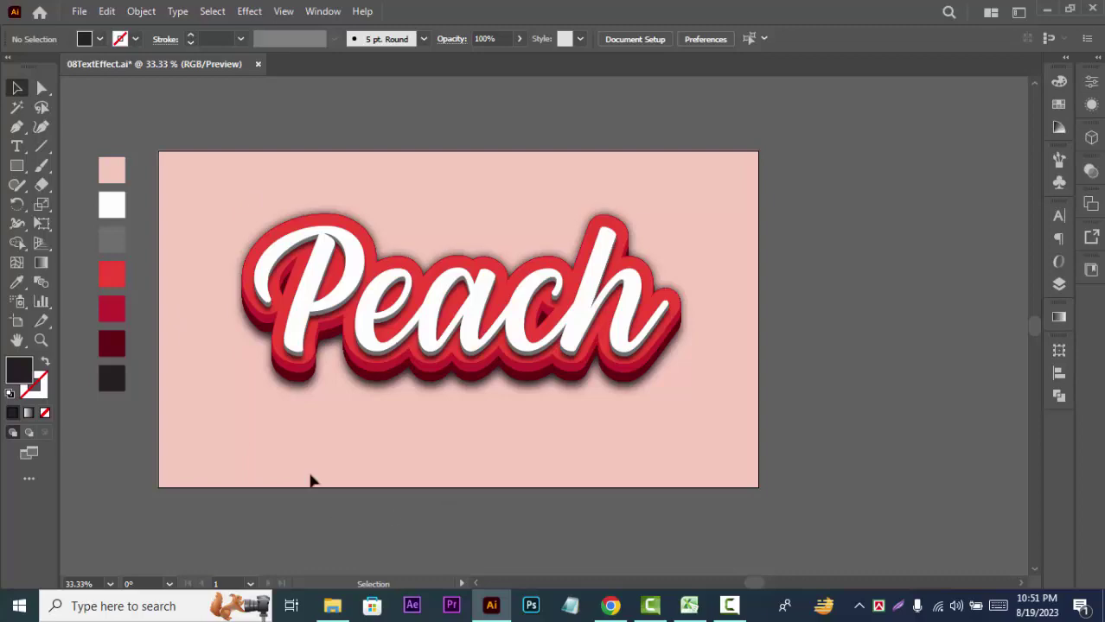
# Create a new 1280 x 720 px document with one artboard in RGB colour mode
pyautogui.click(80, 12)
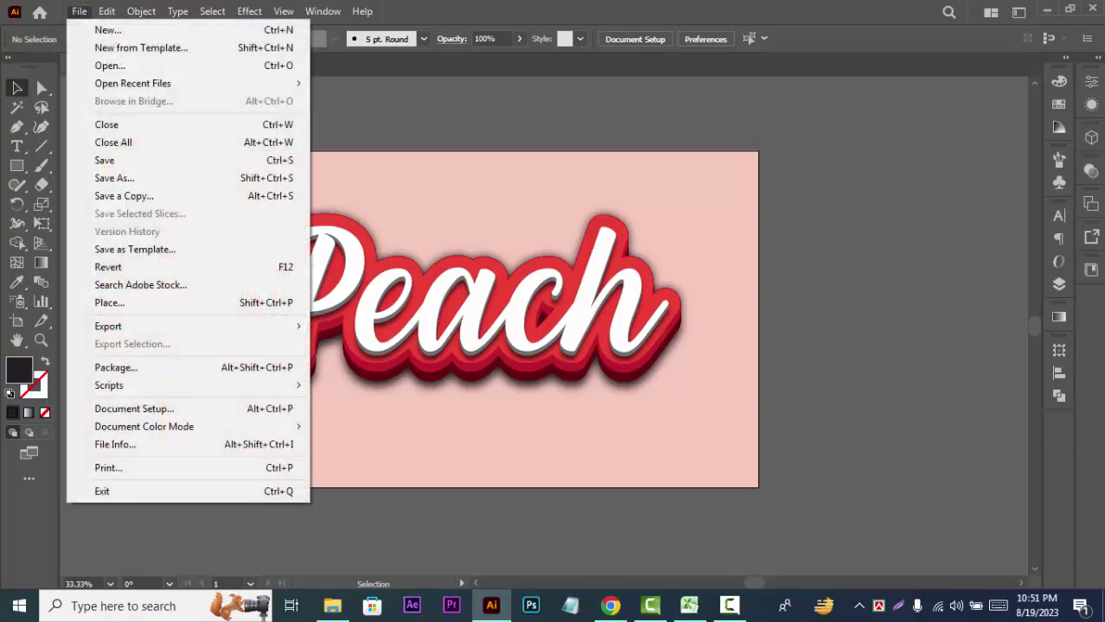
pyautogui.click(111, 33)
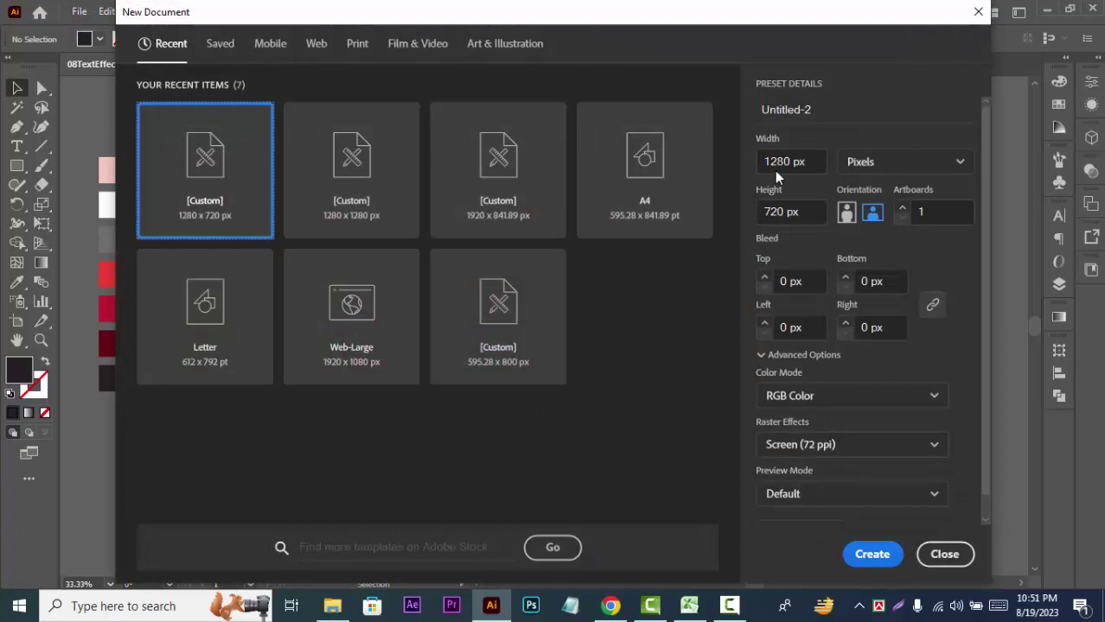
pyautogui.click(871, 554)
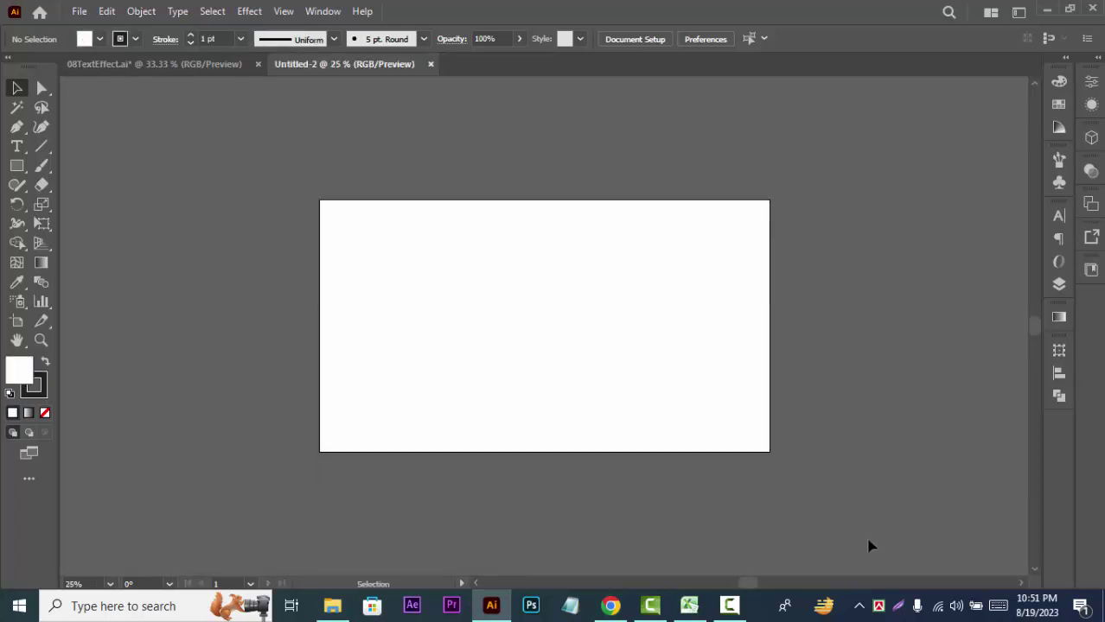
pyautogui.hotkey('ctrl', '+')
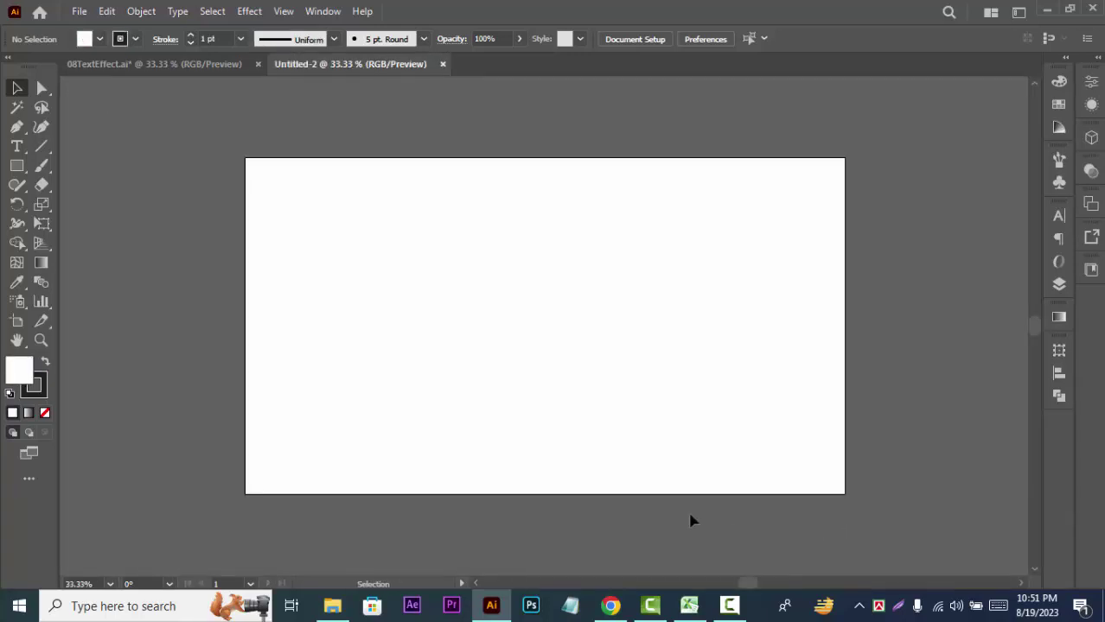
# Rename the existing layer to Background and add a second layer named Text above it
pyautogui.click(1060, 284)
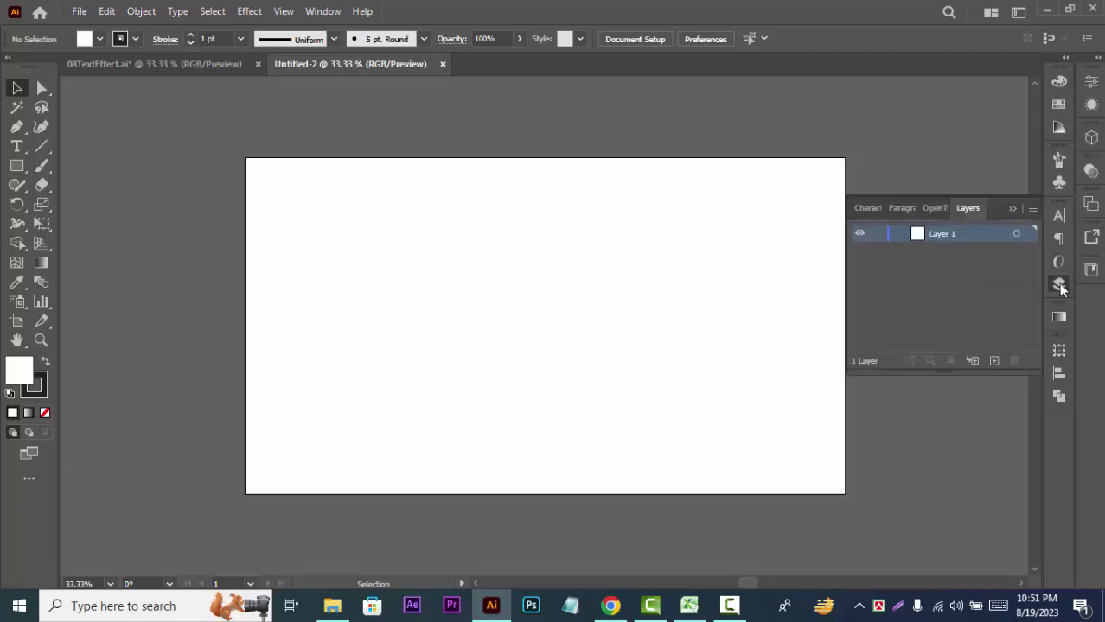
pyautogui.doubleClick(968, 243)
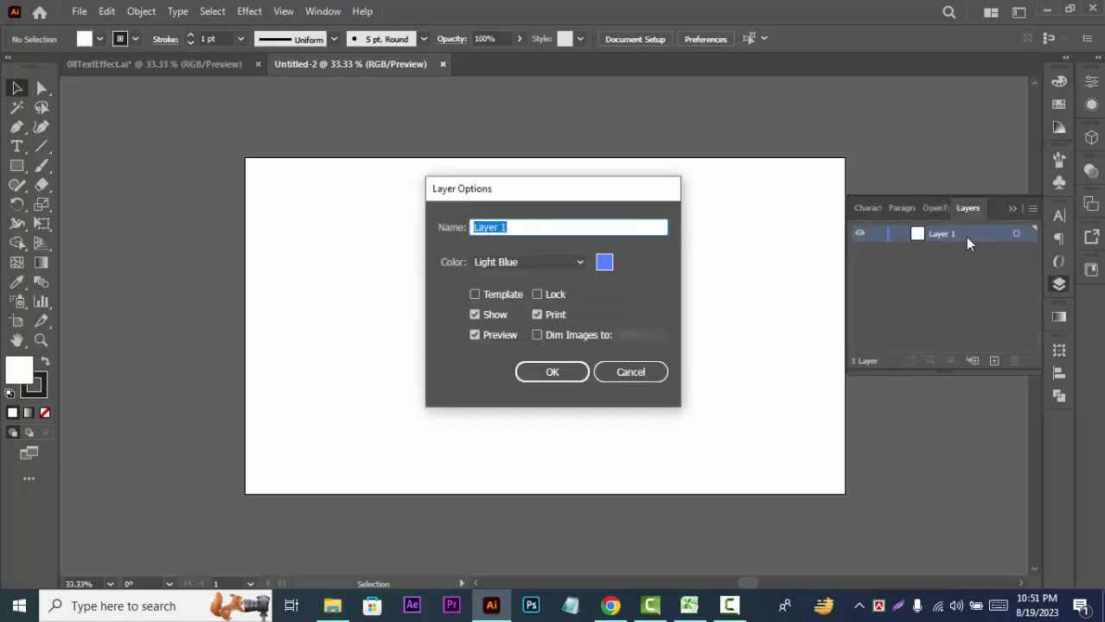
pyautogui.write('Background')
pyautogui.click(527, 373)
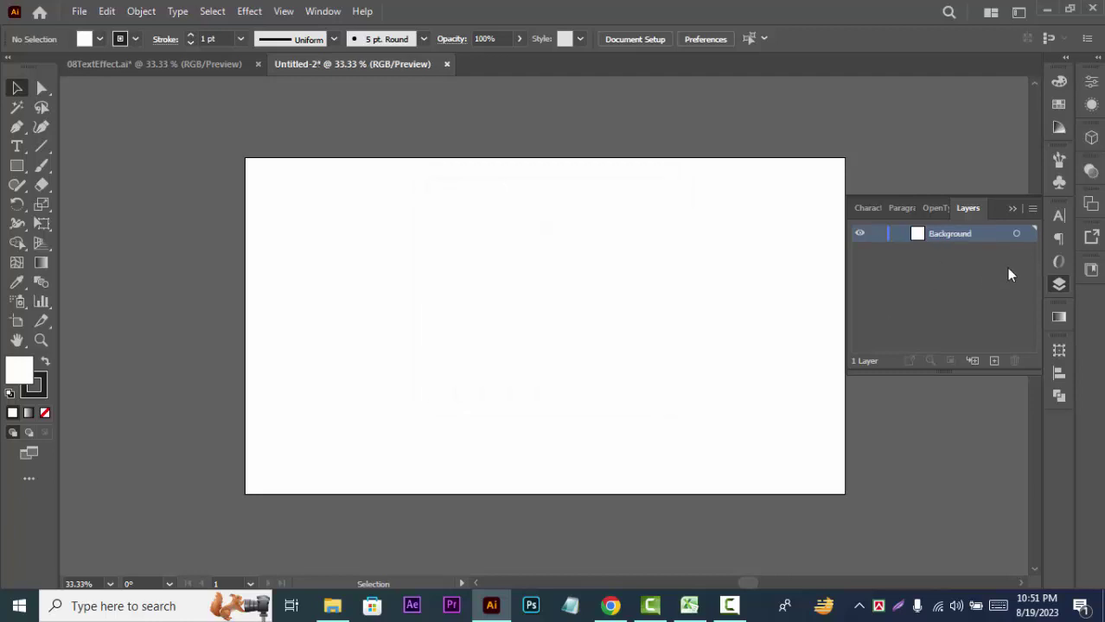
pyautogui.click(994, 361)
pyautogui.doubleClick(959, 240)
pyautogui.write('Text')
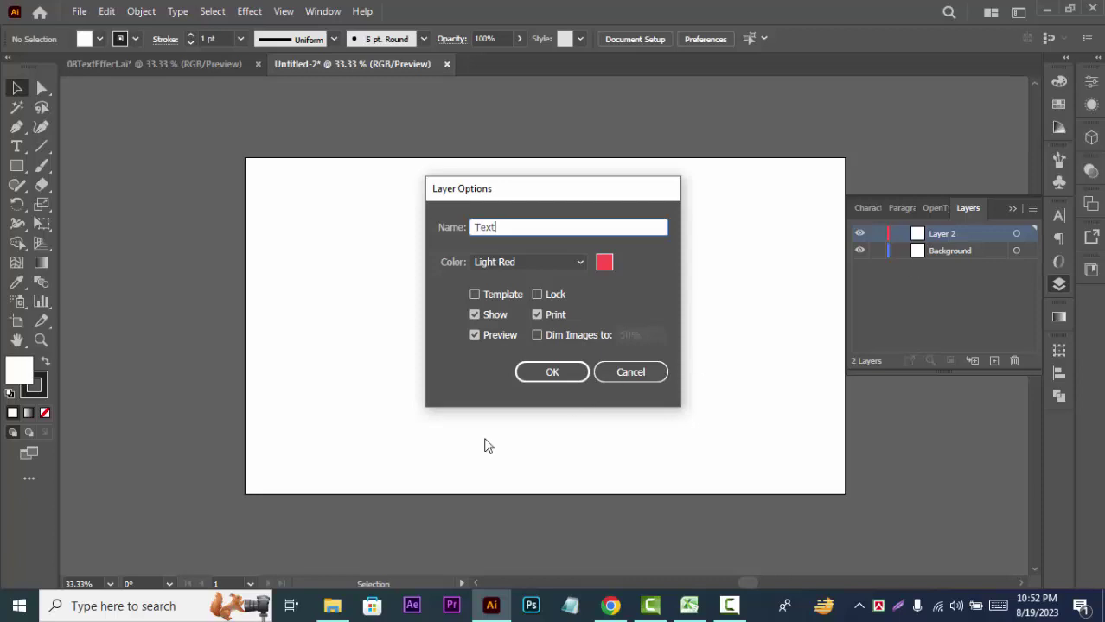
pyautogui.click(562, 375)
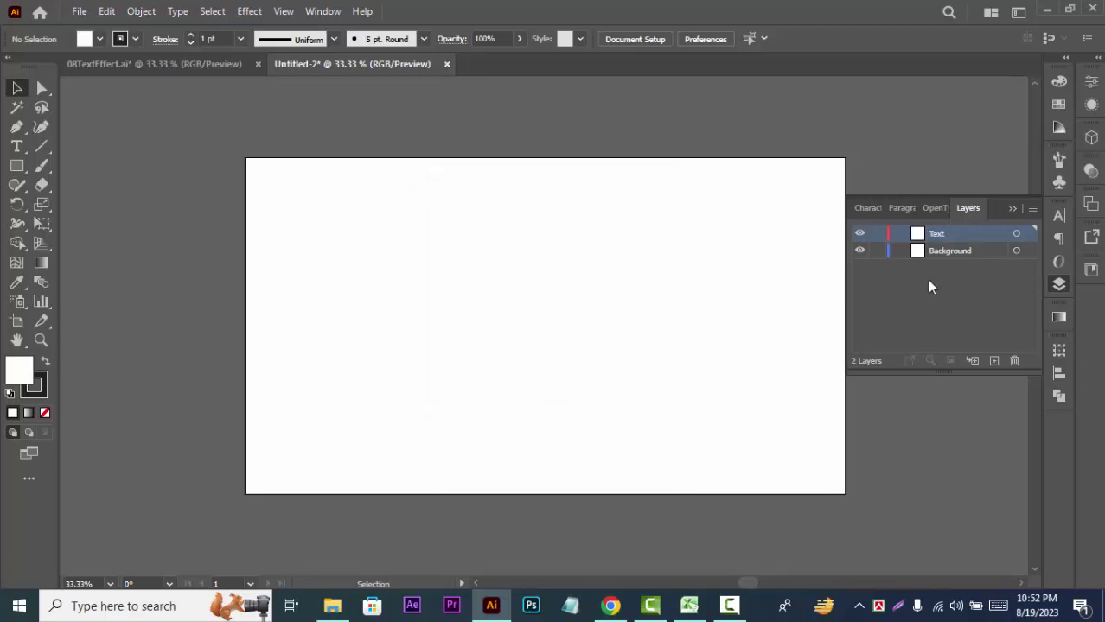
# Draw a rectangle covering the whole artboard on the Background layer and remove its stroke
pyautogui.click(1003, 251)
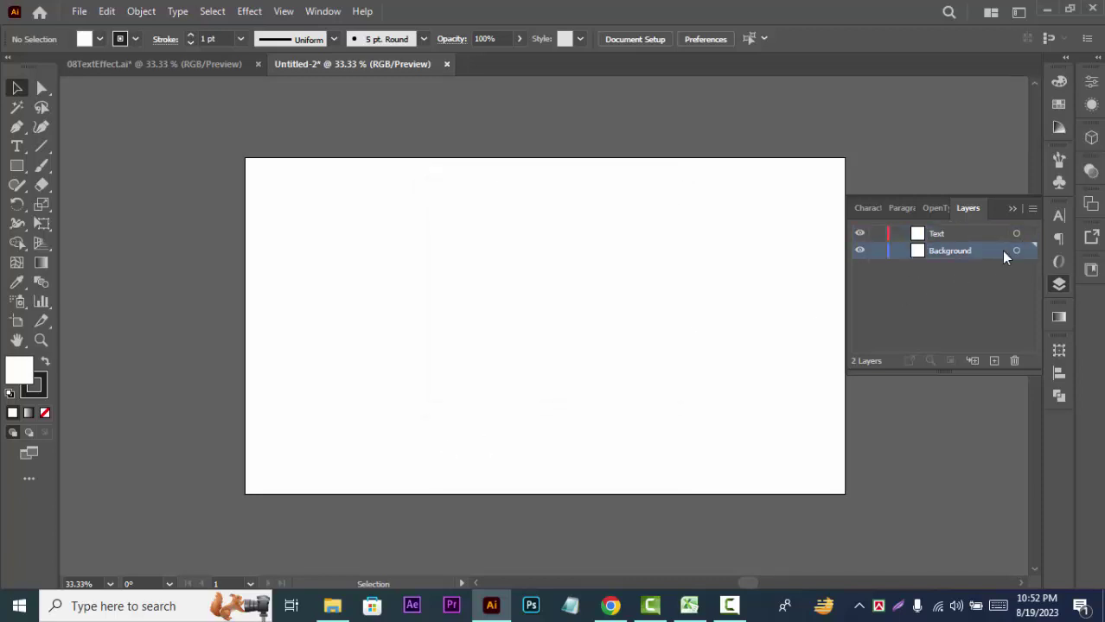
pyautogui.click(16, 165)
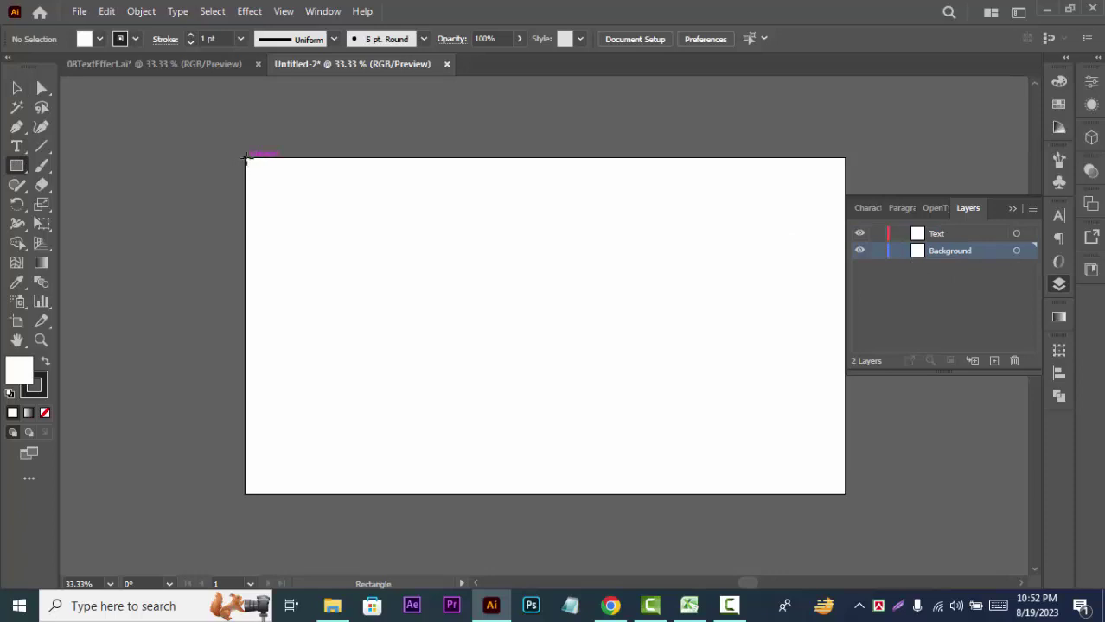
pyautogui.moveTo(246, 157); pyautogui.dragTo(844, 494)
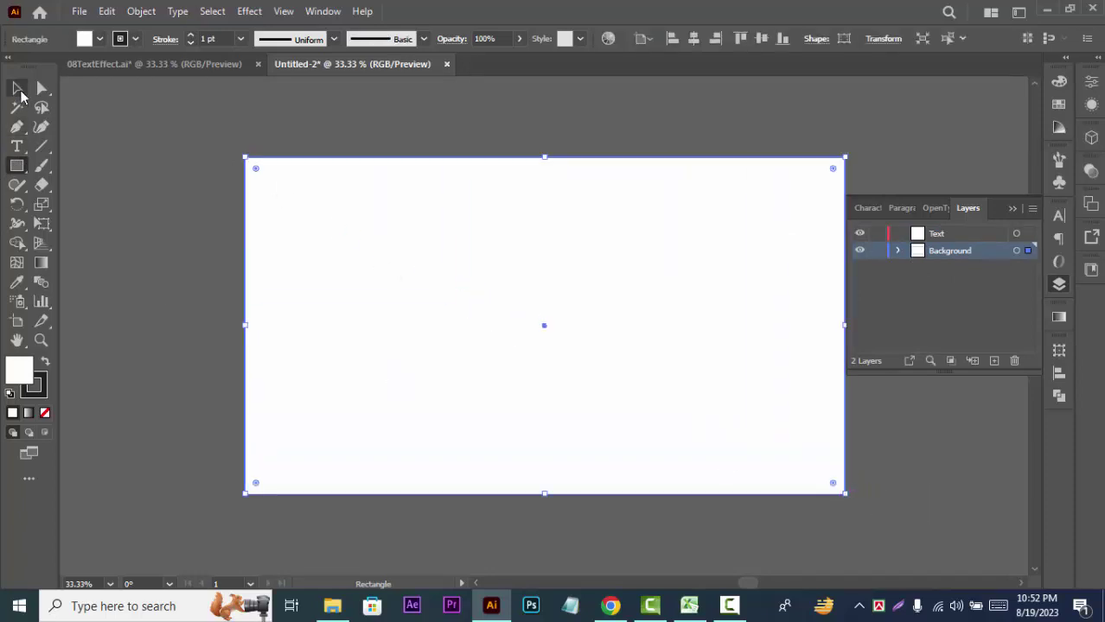
pyautogui.click(120, 39)
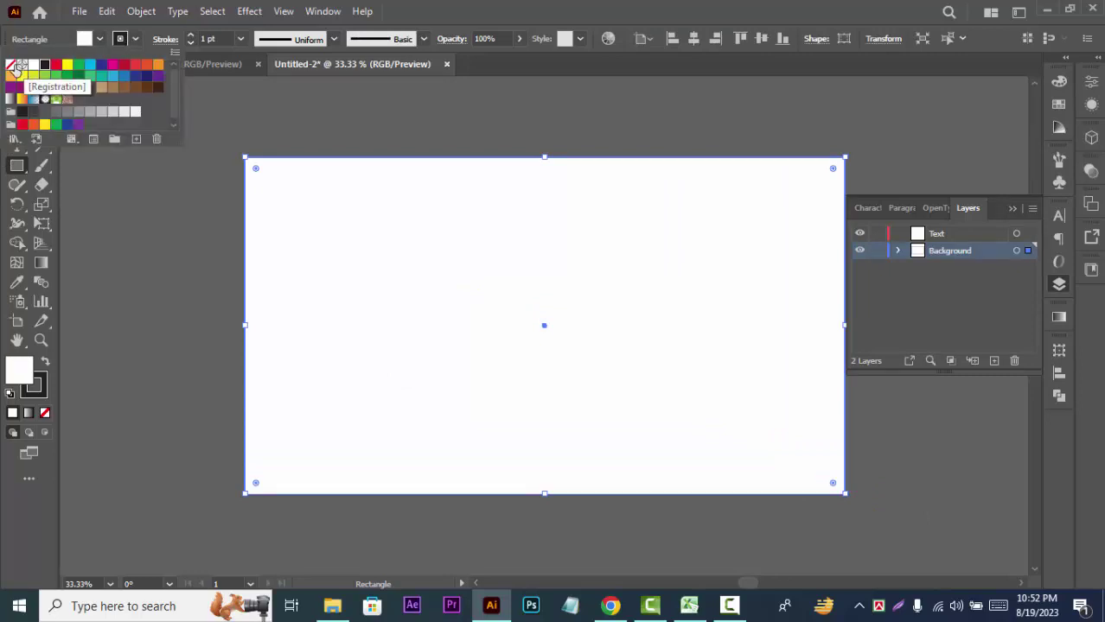
pyautogui.click(10, 66)
pyautogui.click(103, 165)
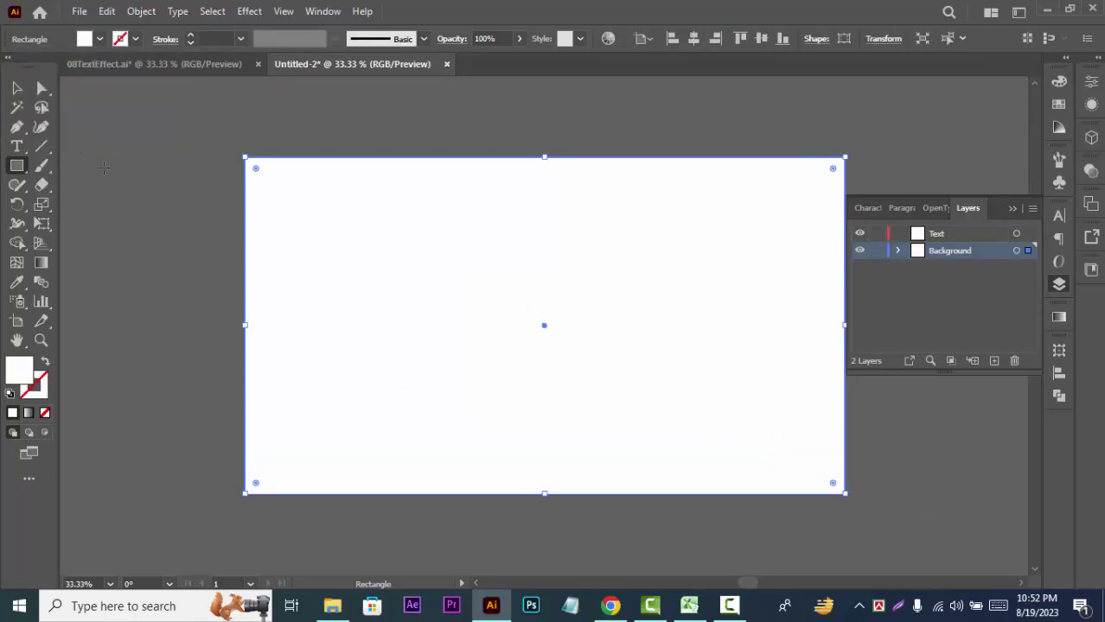
pyautogui.click(16, 87)
pyautogui.click(114, 143)
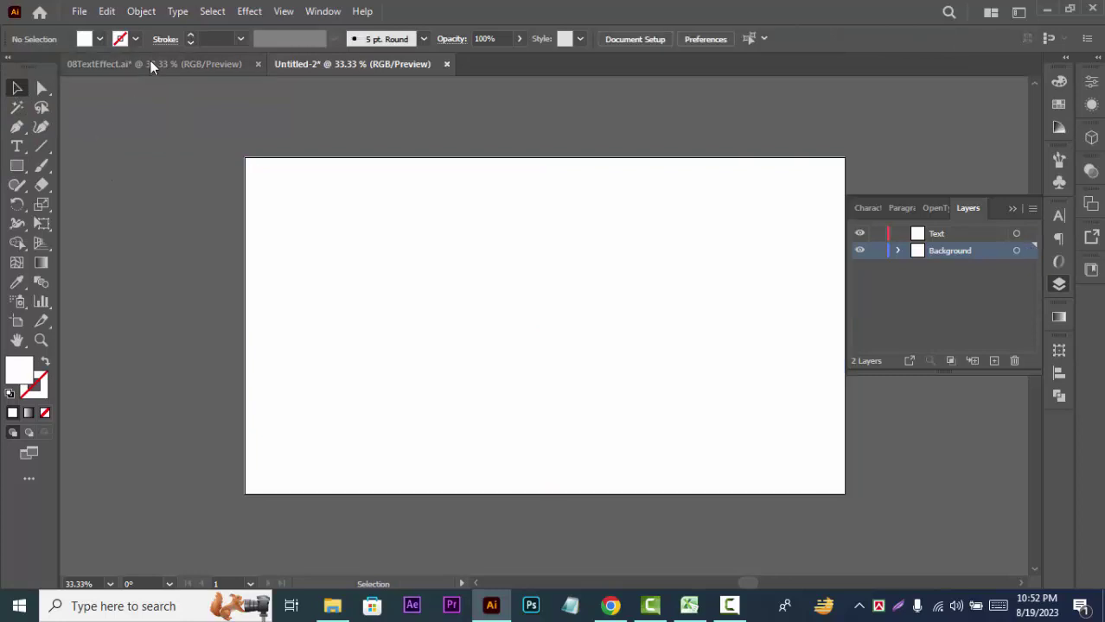
# Copy the column of seven colour squares from 08TextEffect.ai into the new document, beside the artboard
pyautogui.click(148, 65)
pyautogui.moveTo(114, 243); pyautogui.dragTo(245, 123)
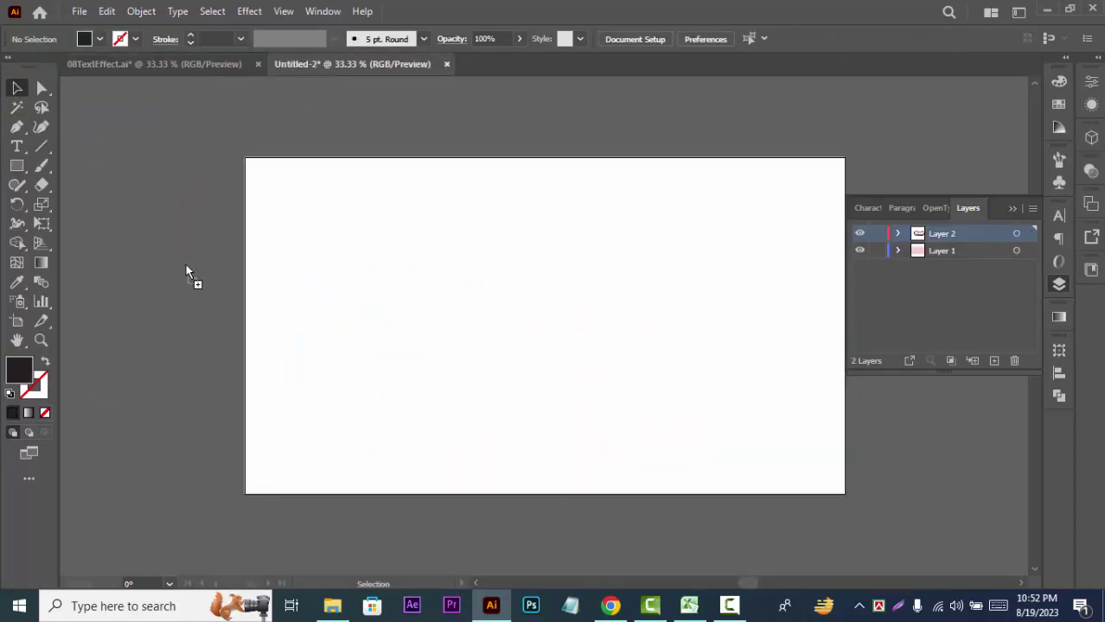
pyautogui.moveTo(186, 264); pyautogui.dragTo(186, 264)
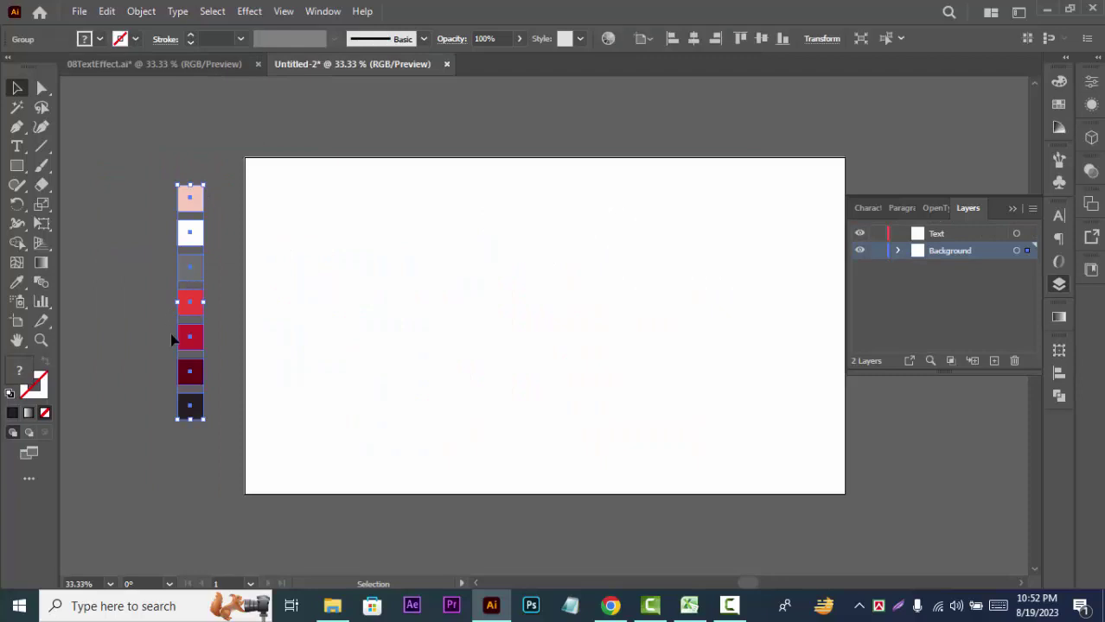
pyautogui.click(932, 291)
# Fill the background rectangle with the light pink sampled from the colour squares and lock the rectangle
pyautogui.click(464, 359)
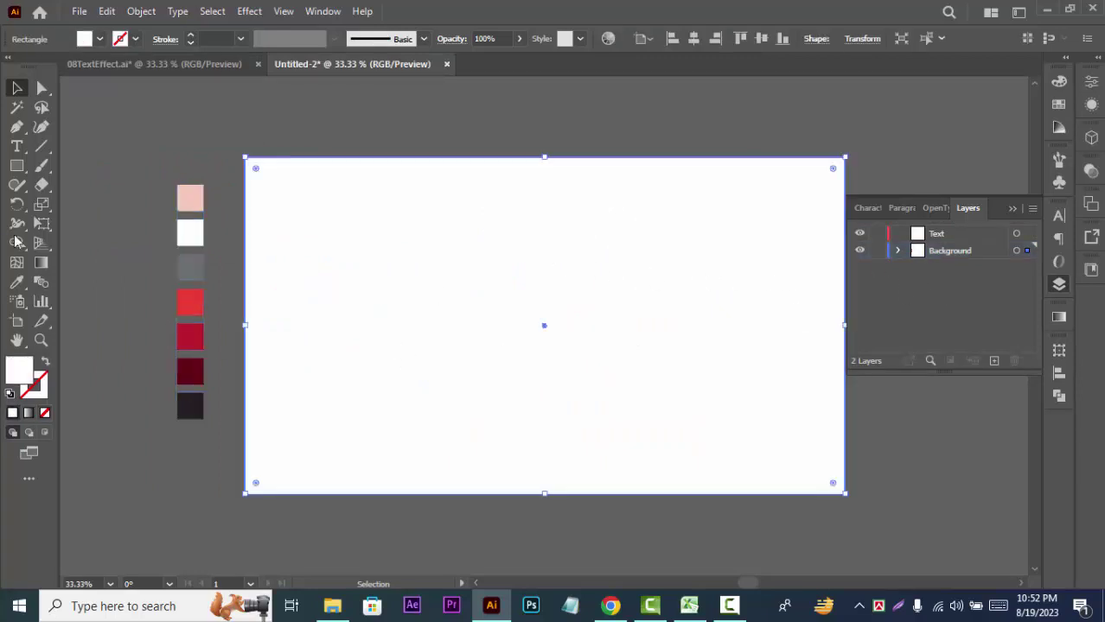
pyautogui.click(17, 285)
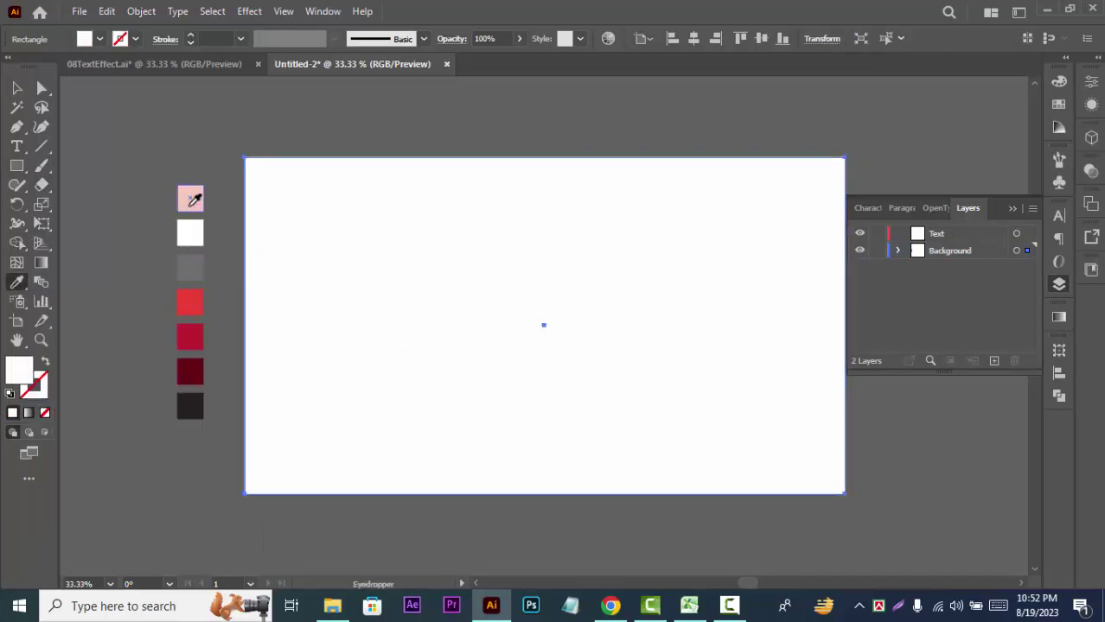
pyautogui.click(190, 206)
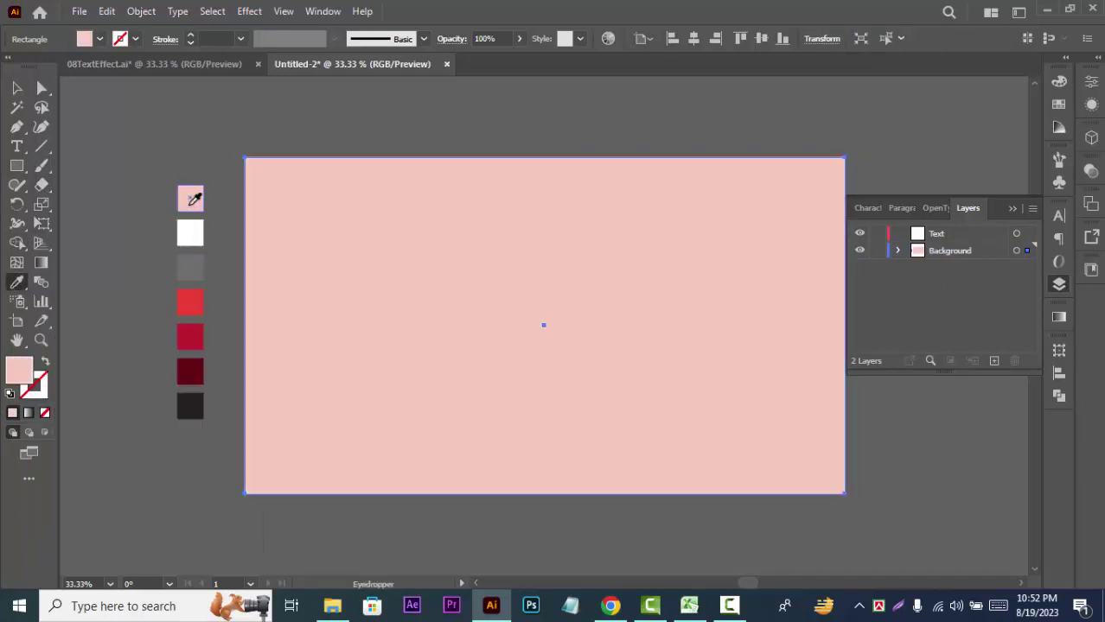
pyautogui.click(898, 250)
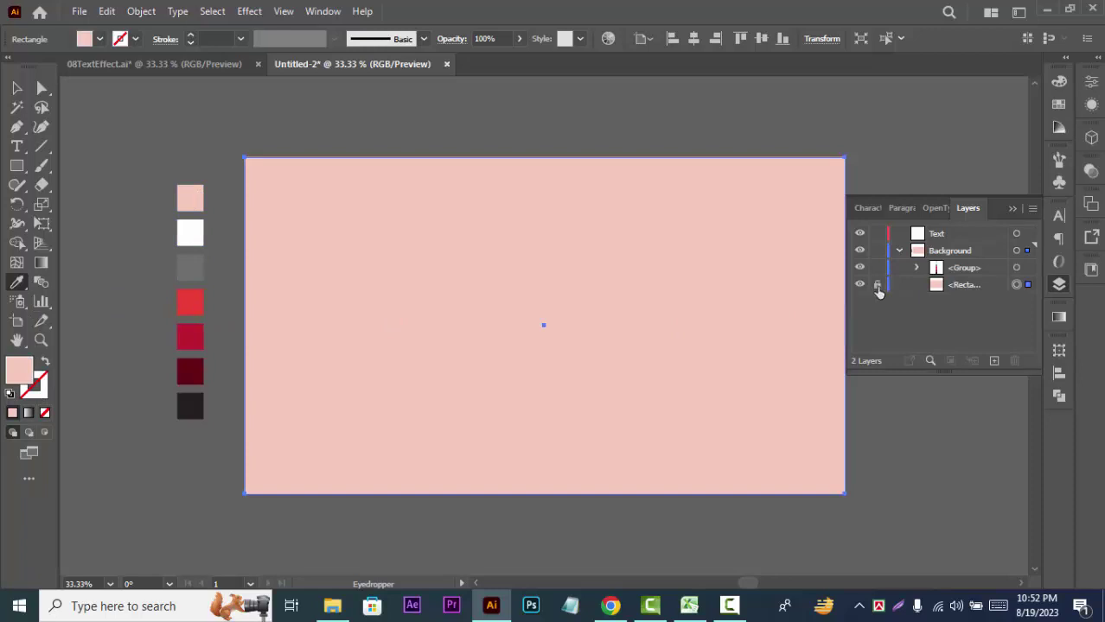
pyautogui.click(877, 286)
pyautogui.click(898, 250)
# Add the point text "Peach" on the Text layer, inside the artboard
pyautogui.click(970, 234)
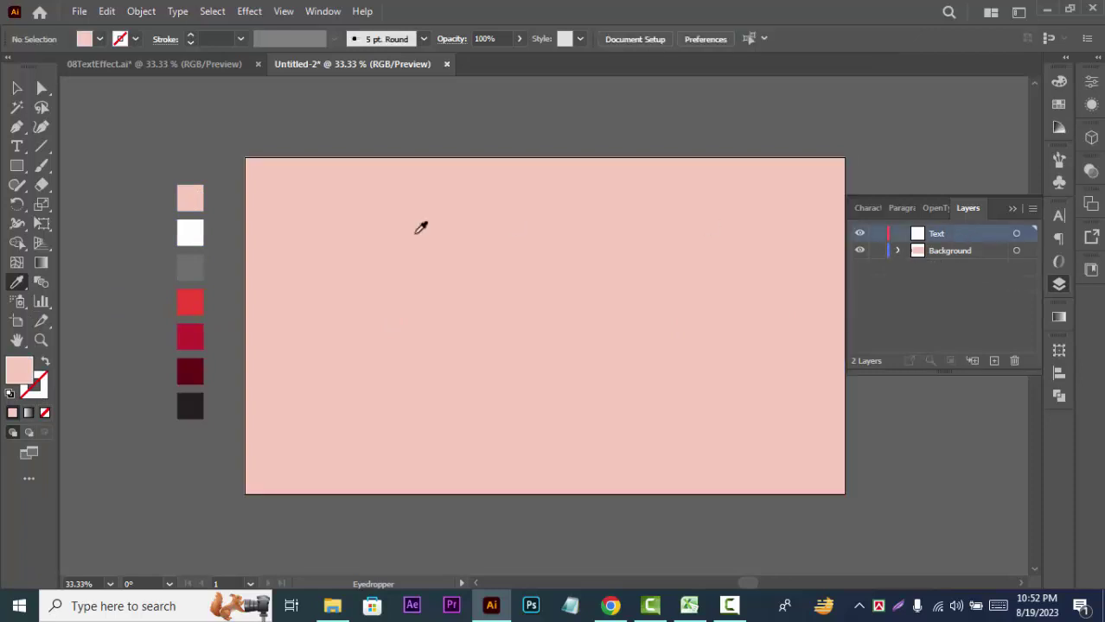
pyautogui.click(17, 147)
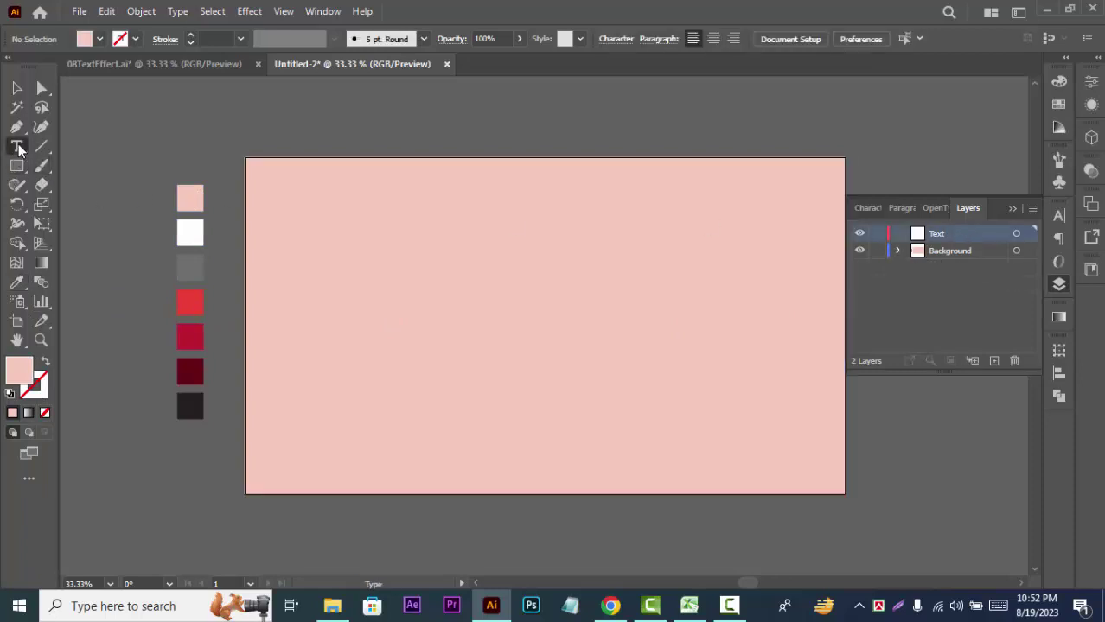
pyautogui.click(422, 301)
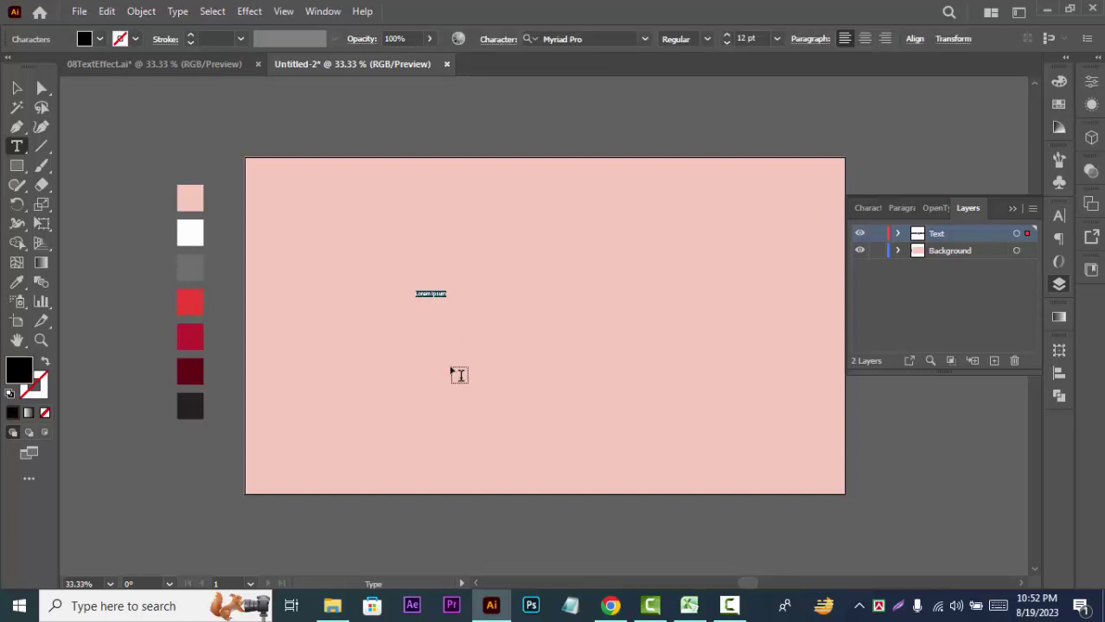
pyautogui.write('Peach')
pyautogui.click(16, 87)
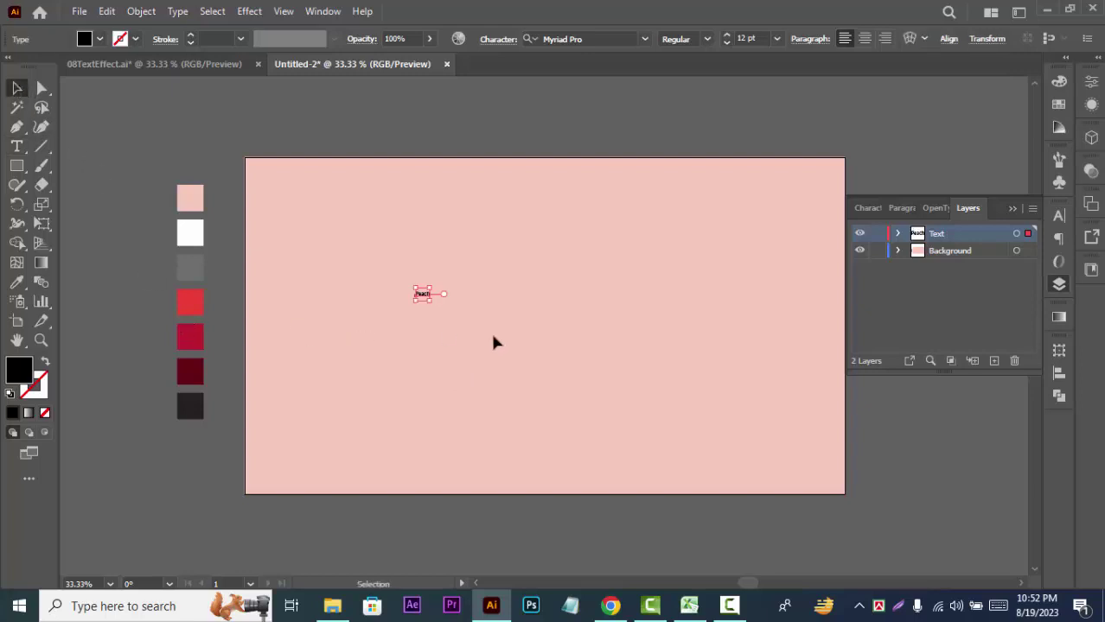
# Scale the Peach text up to about 320 pt and centre it horizontally and vertically on the artboard
pyautogui.moveTo(427, 301); pyautogui.dragTo(830, 471)
pyautogui.click(948, 41)
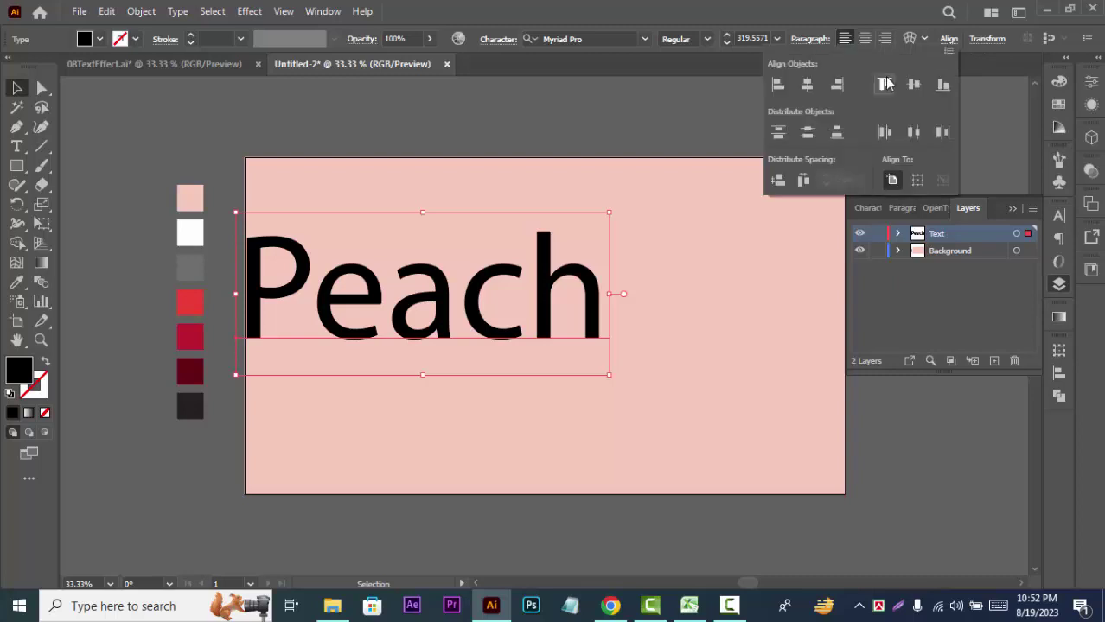
pyautogui.click(811, 87)
pyautogui.click(913, 84)
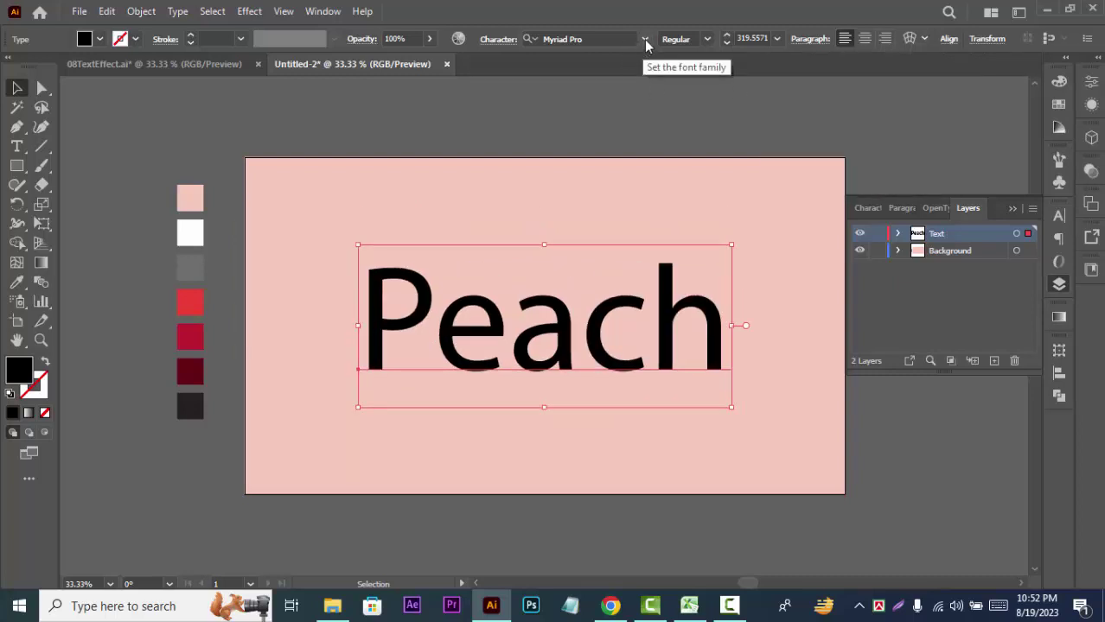
# Change the Peach text's font to Hestina and centre it again on the artboard both ways
pyautogui.click(644, 39)
pyautogui.click(676, 144)
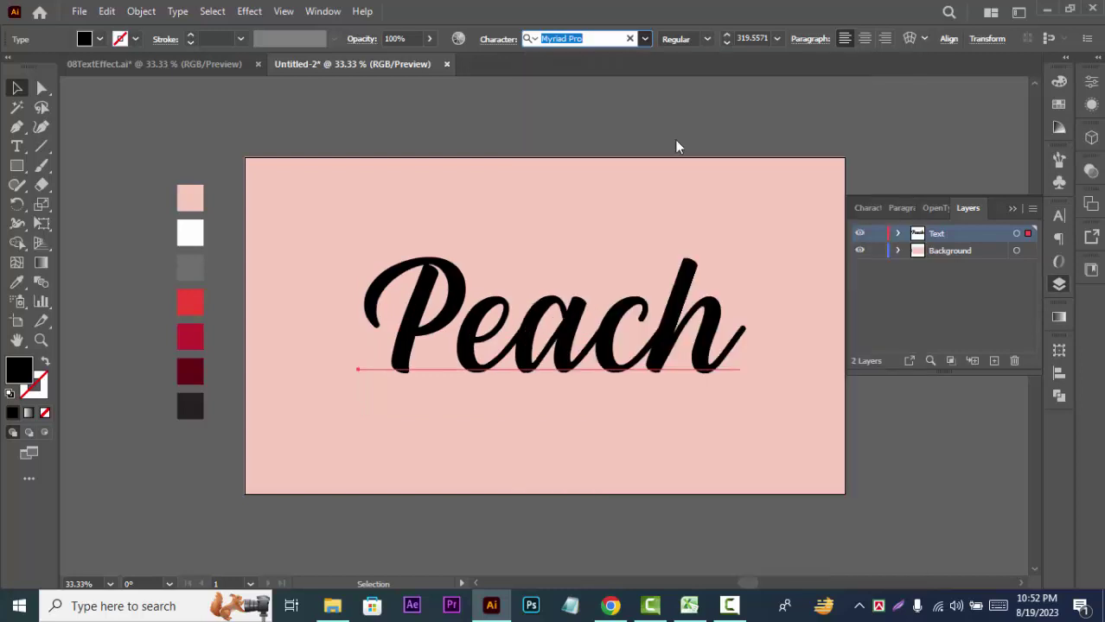
pyautogui.click(948, 39)
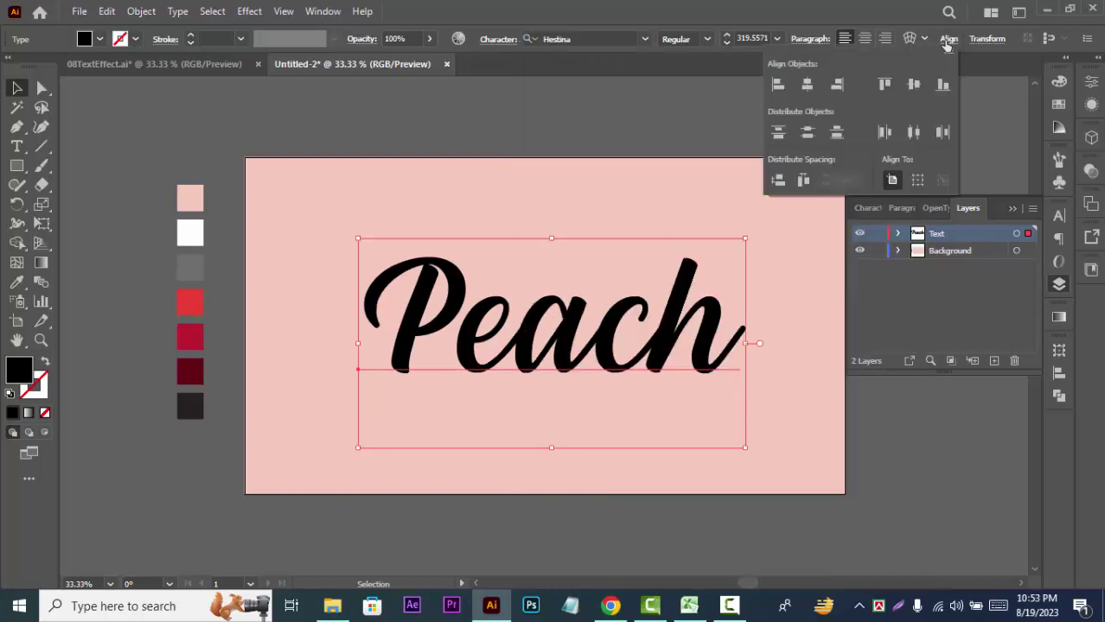
pyautogui.click(807, 84)
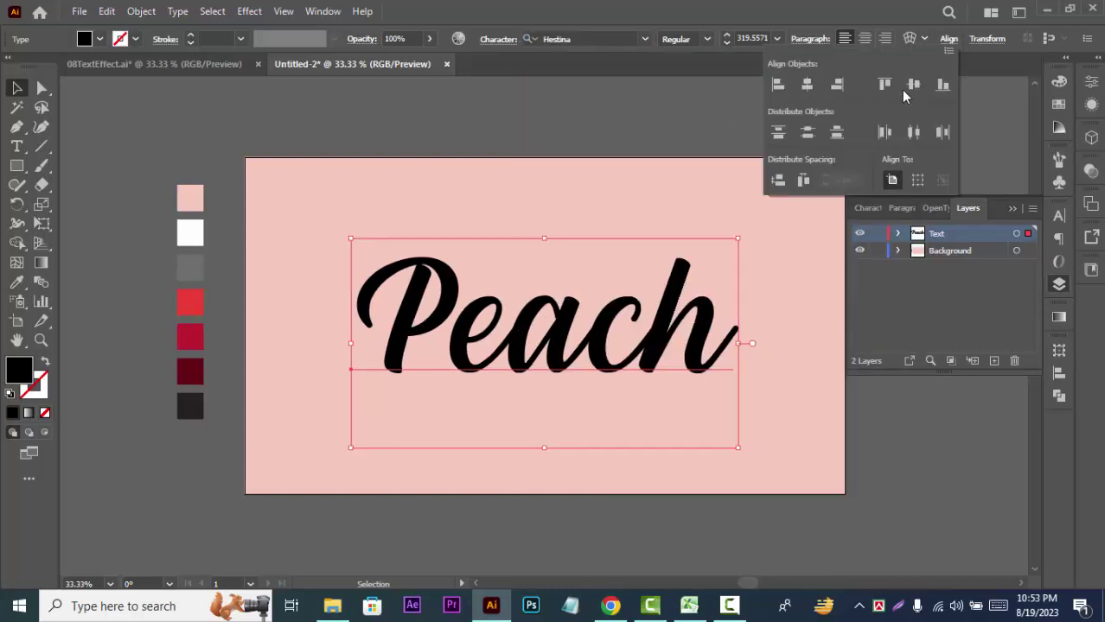
pyautogui.click(913, 84)
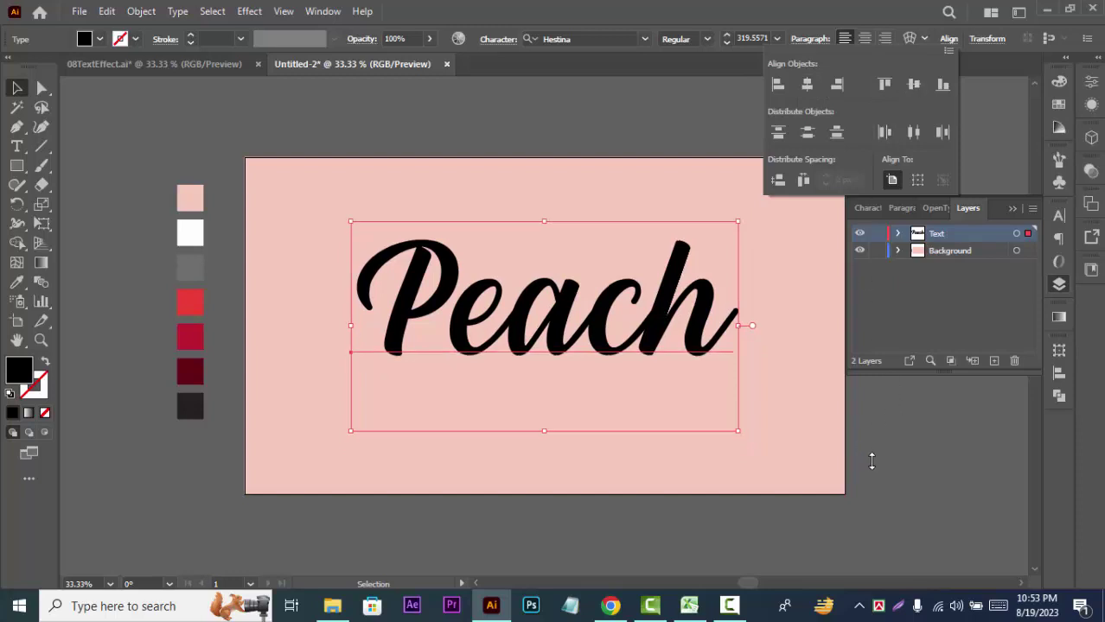
pyautogui.click(19, 89)
pyautogui.click(301, 117)
# Enlarge the Peach text slightly and proportionally around its centre
pyautogui.moveTo(515, 133); pyautogui.dragTo(414, 118)
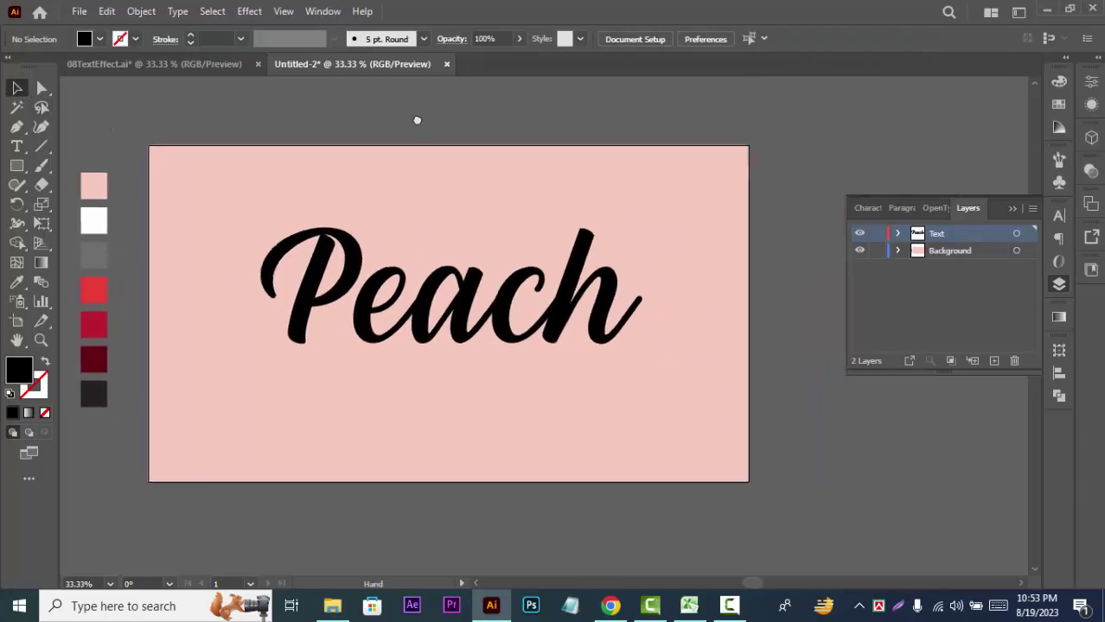
pyautogui.click(500, 298)
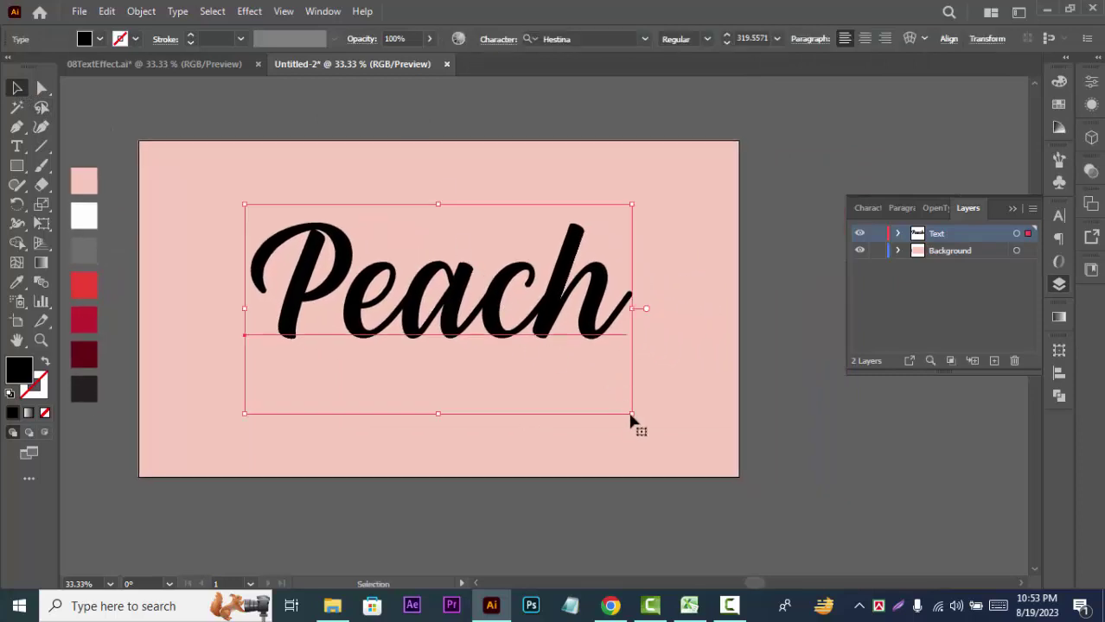
pyautogui.moveTo(631, 414); pyautogui.dragTo(654, 427)
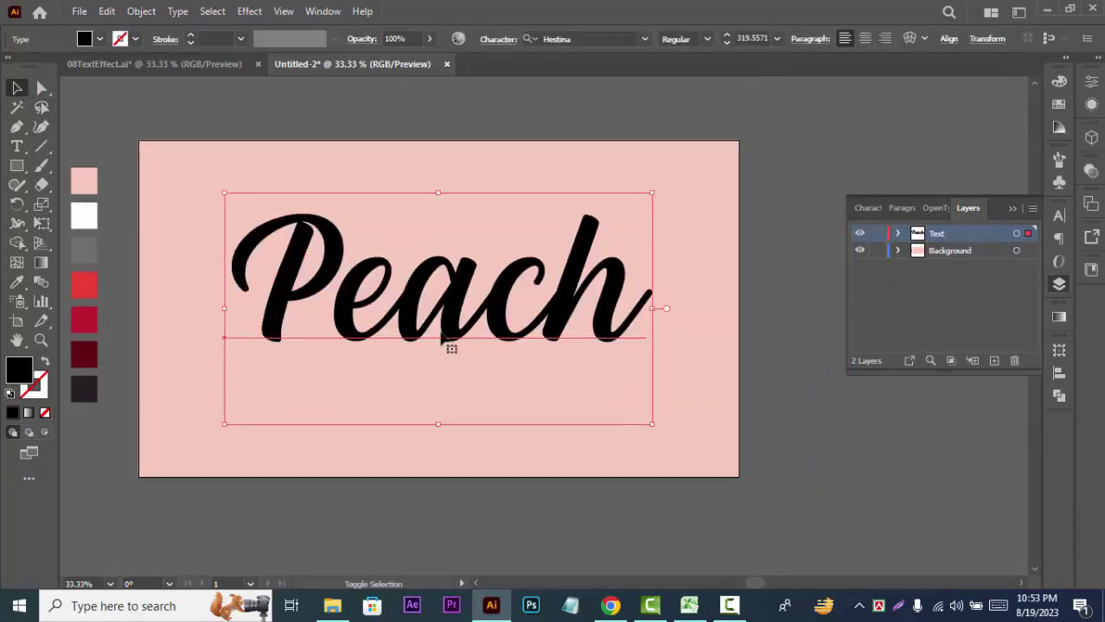
pyautogui.click(126, 136)
pyautogui.click(300, 287)
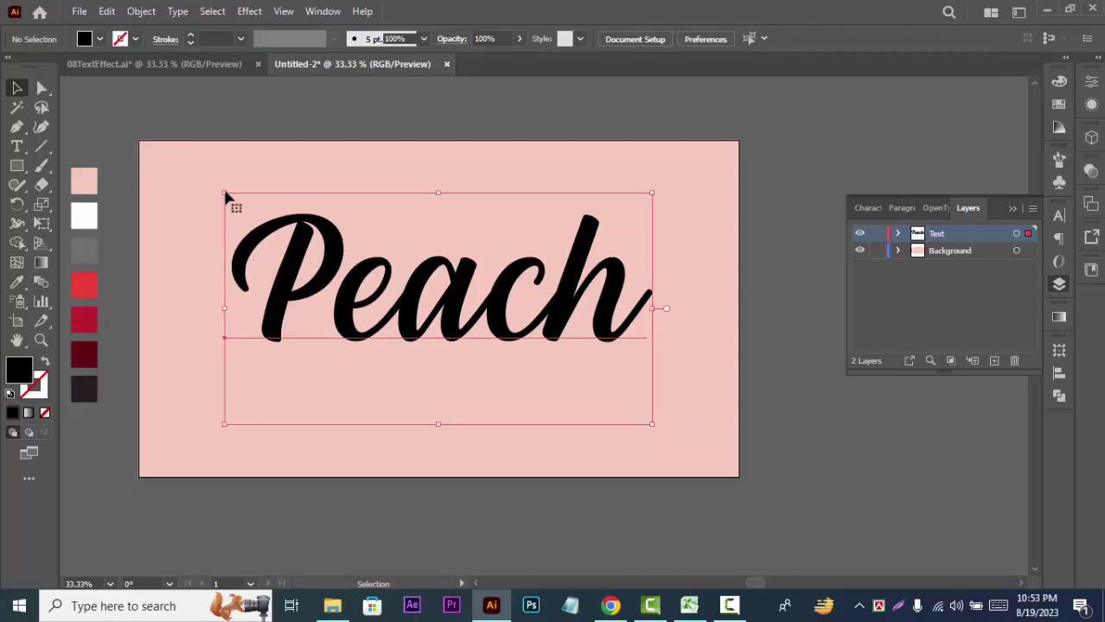
# Set the Peach text's fill to None and collapse the layer list
pyautogui.click(100, 39)
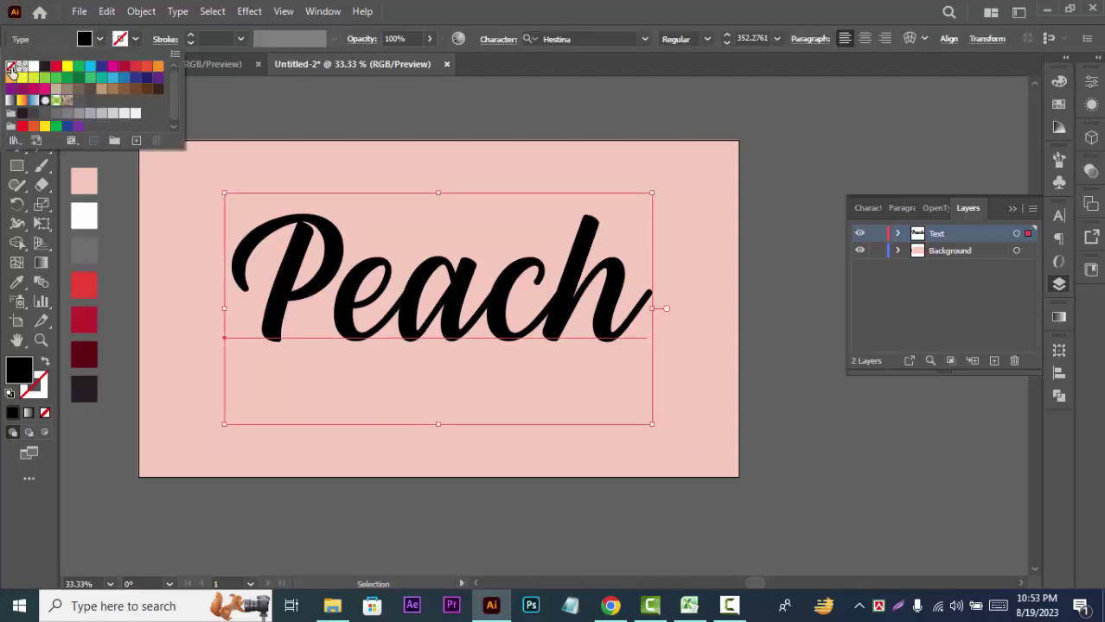
pyautogui.click(10, 67)
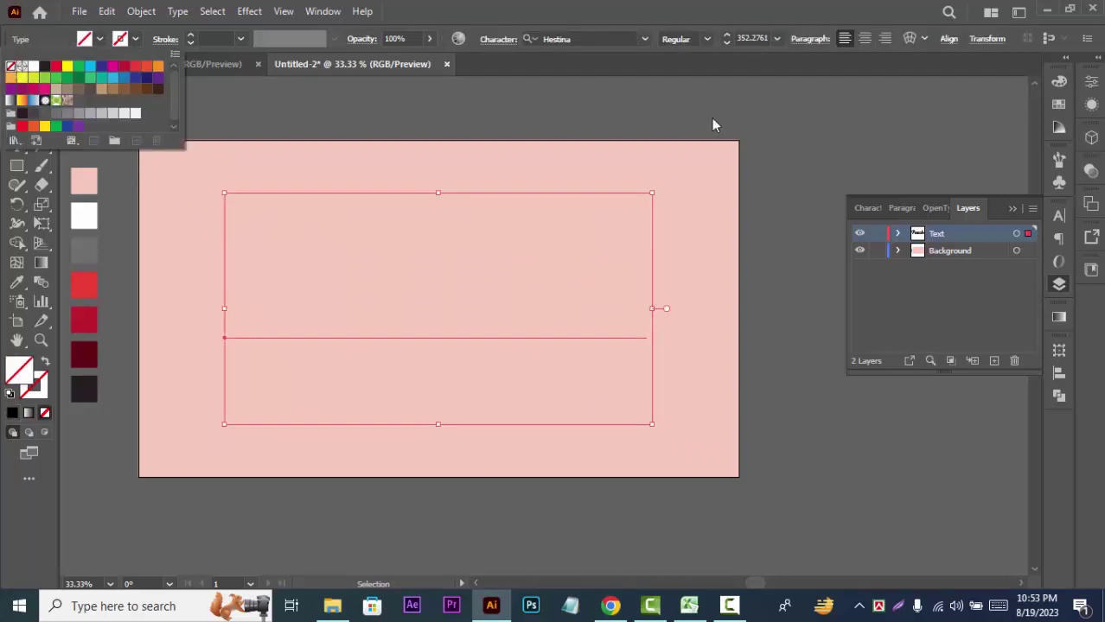
pyautogui.click(1014, 217)
pyautogui.click(1012, 209)
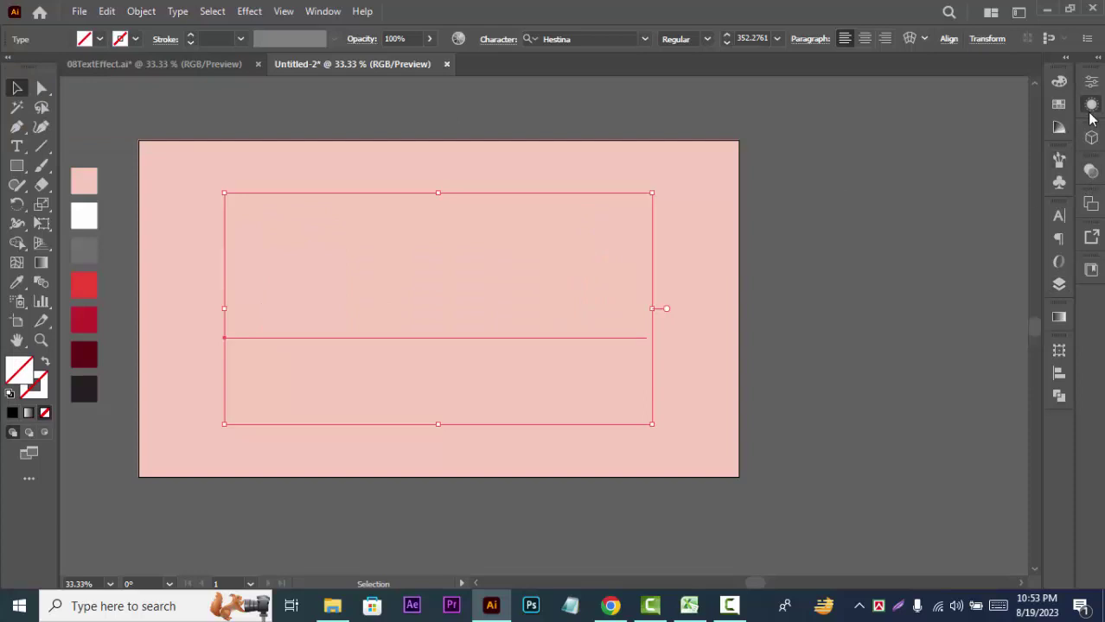
# Add a new fill to the Peach text's appearance and set it to white
pyautogui.click(1087, 105)
pyautogui.click(914, 537)
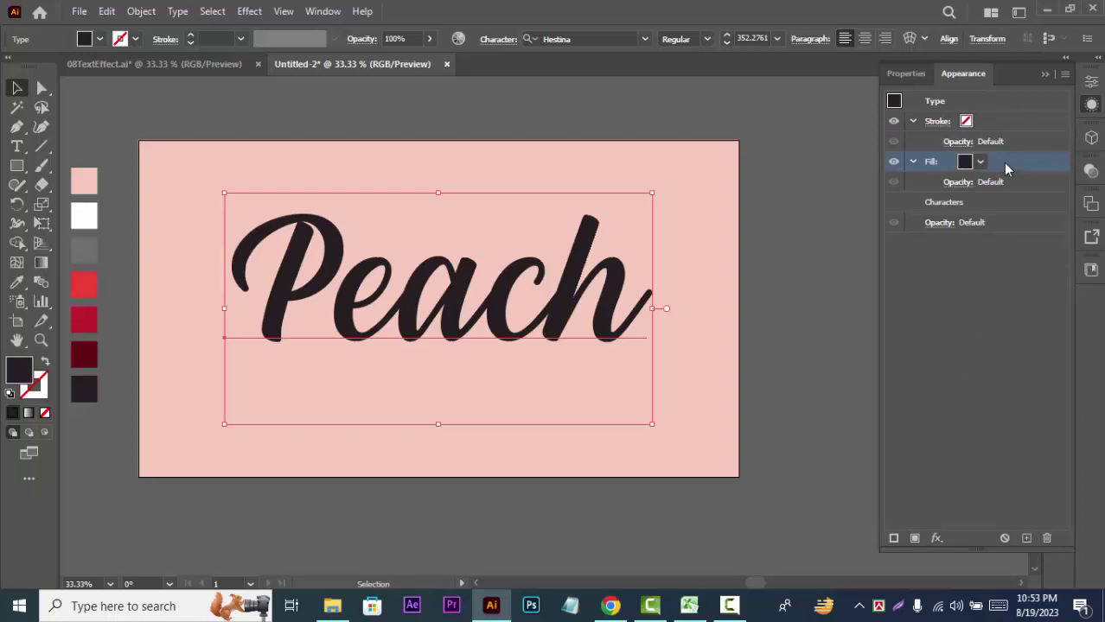
pyautogui.click(979, 162)
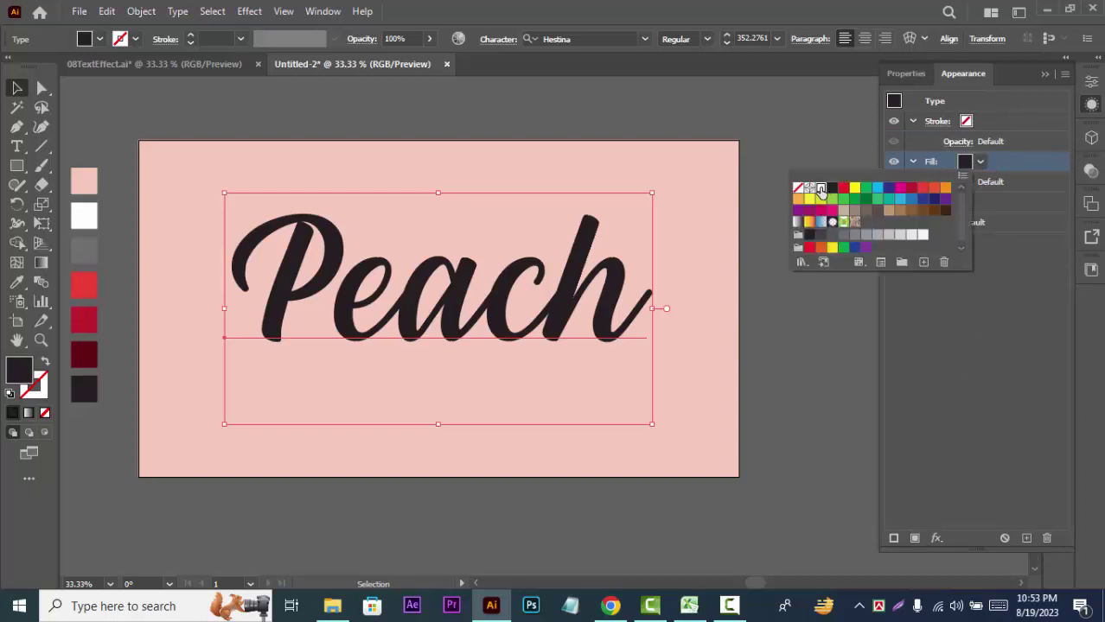
pyautogui.click(820, 188)
pyautogui.click(998, 161)
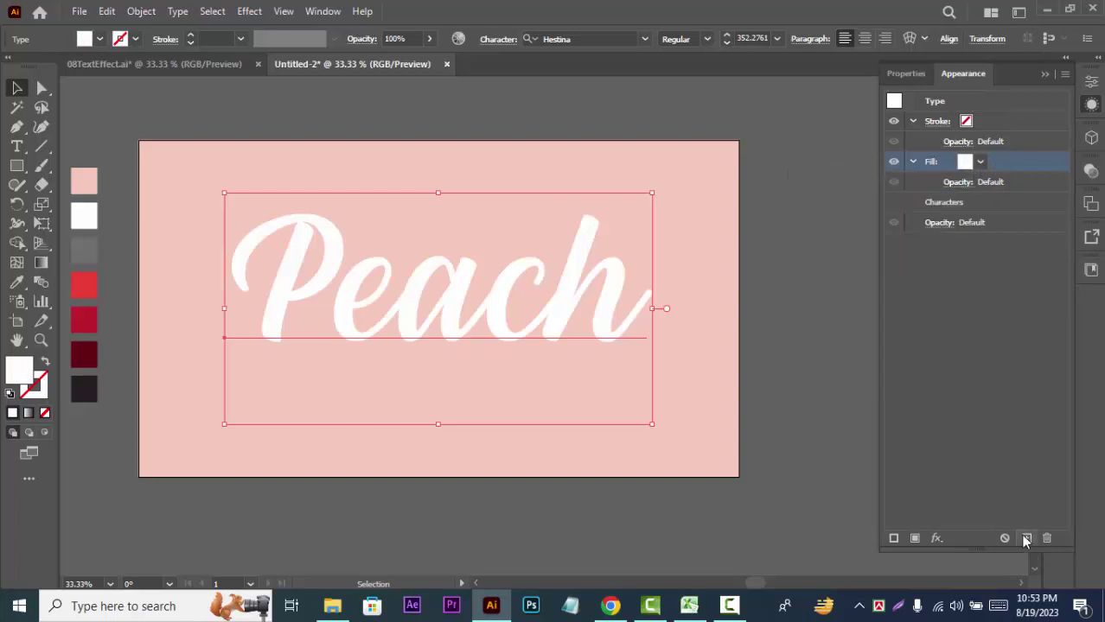
# Duplicate the white fill and recolour the lower copy with the grey sampled from the colour squares beside the artboard
pyautogui.click(1026, 538)
pyautogui.click(992, 204)
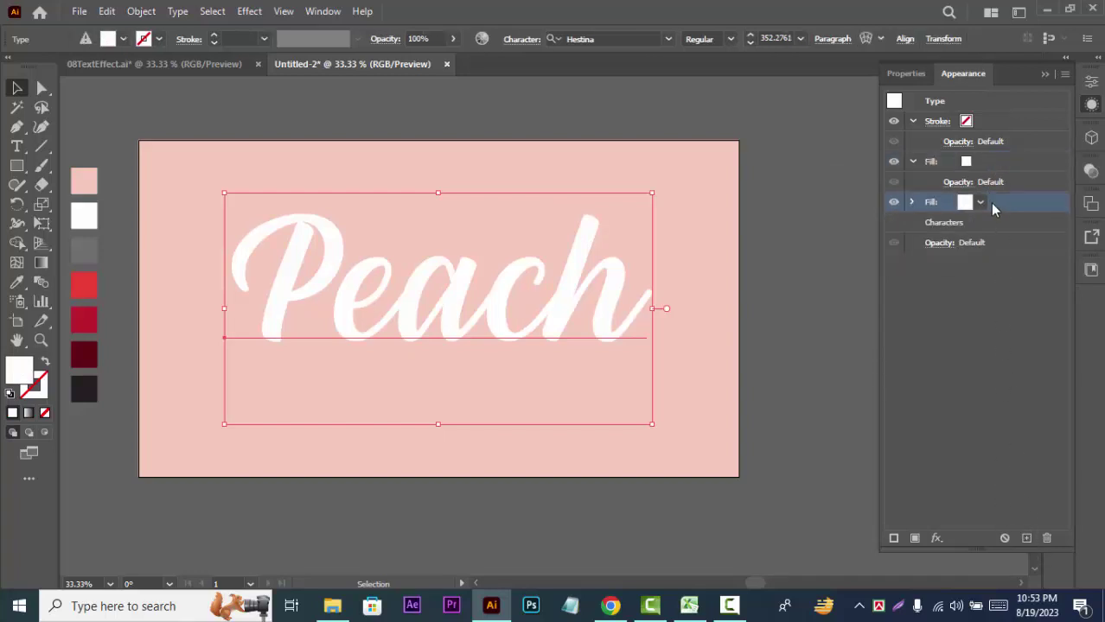
pyautogui.click(979, 201)
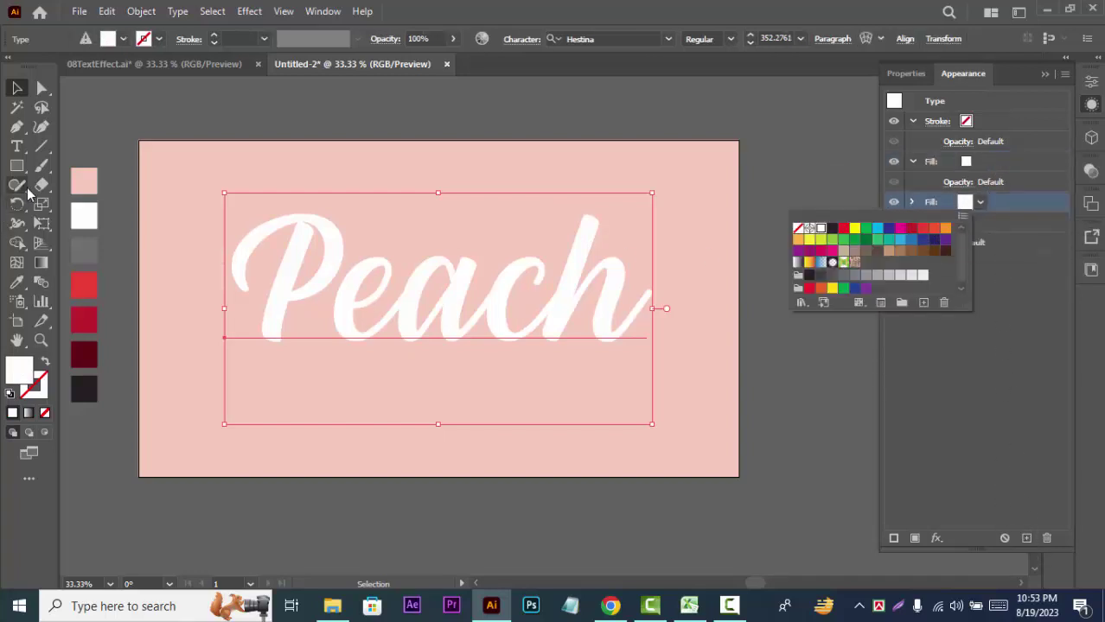
pyautogui.click(19, 283)
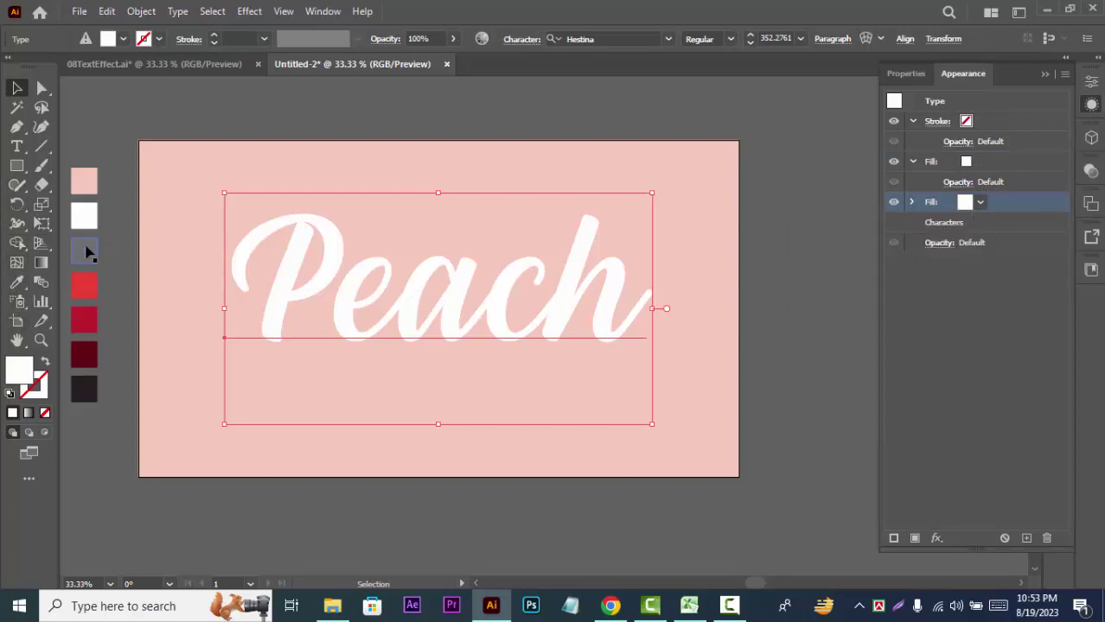
pyautogui.click(15, 286)
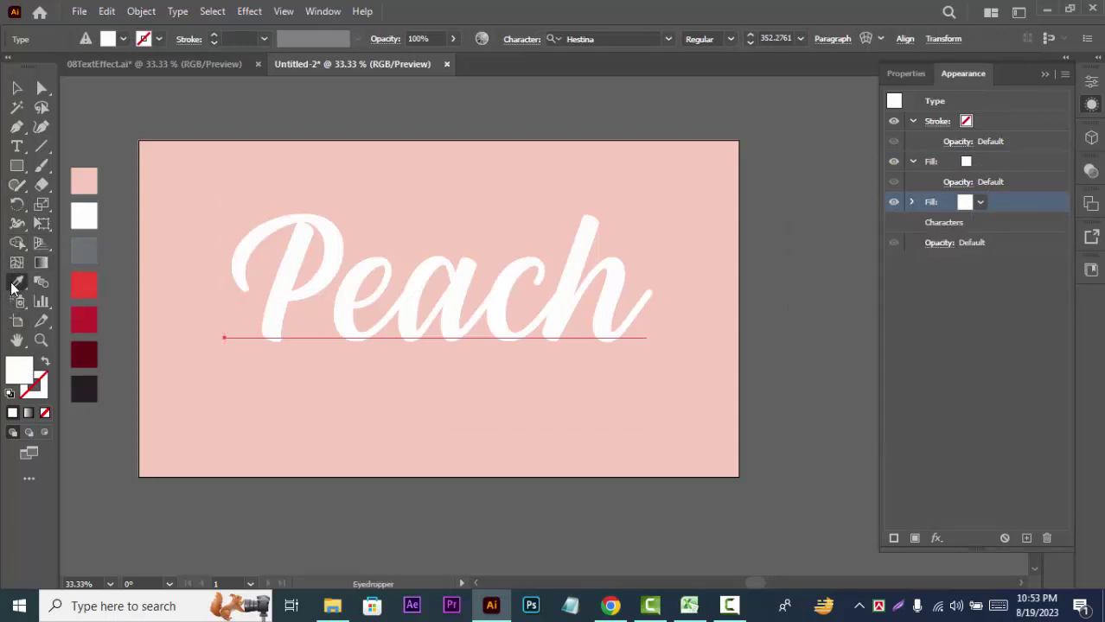
pyautogui.click(84, 250)
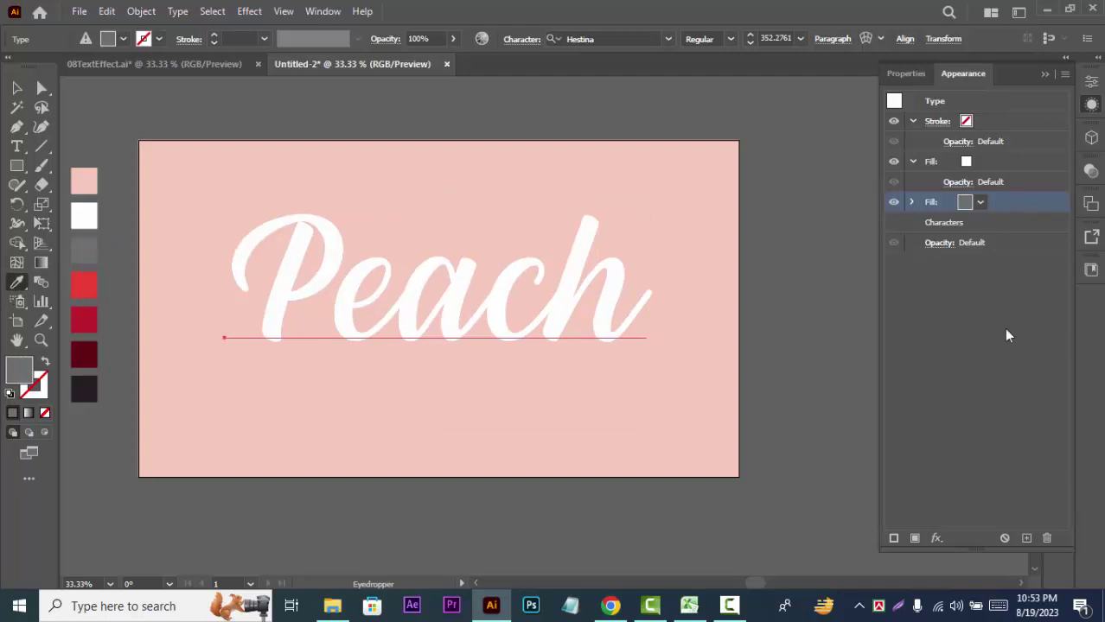
# Apply a Transform effect to the grey fill with a 0.3 px vertical move and 44 copies
pyautogui.click(937, 538)
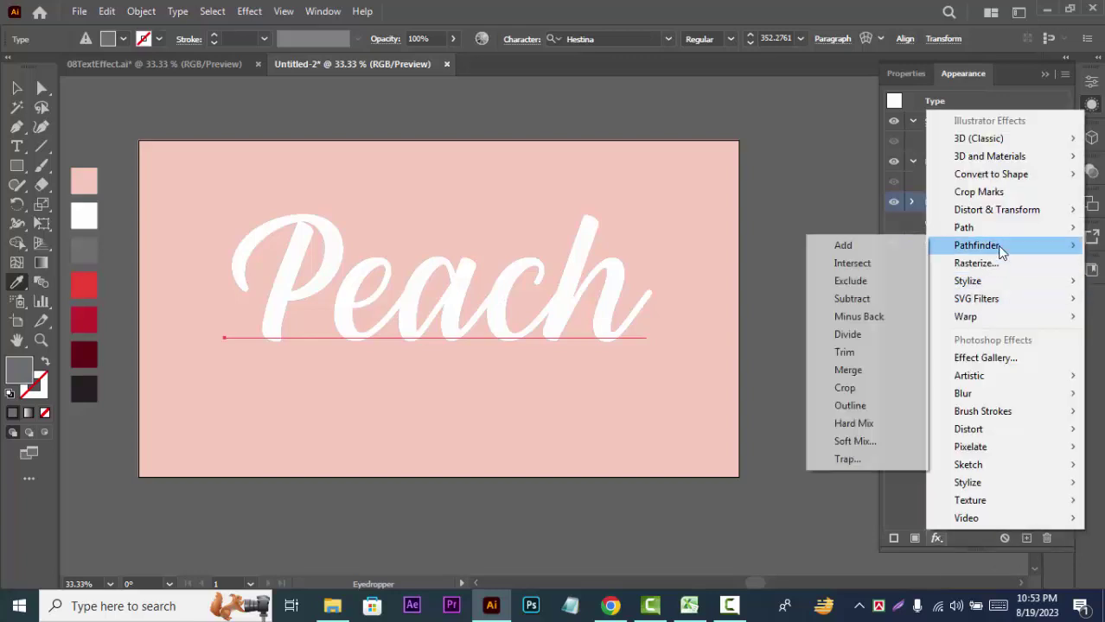
pyautogui.moveTo(998, 214)
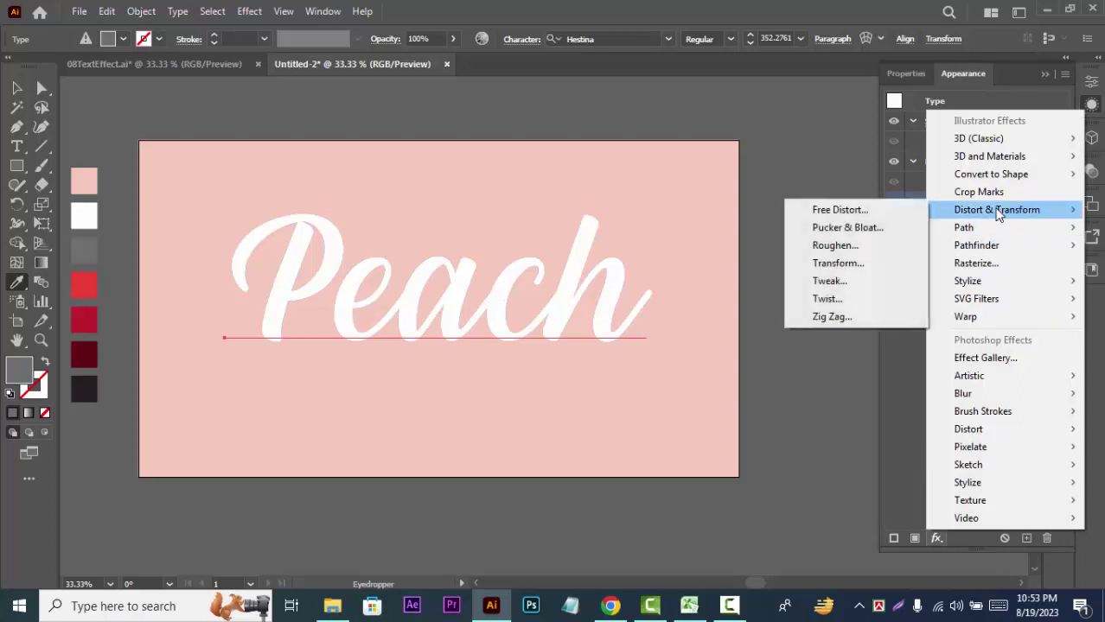
pyautogui.click(835, 264)
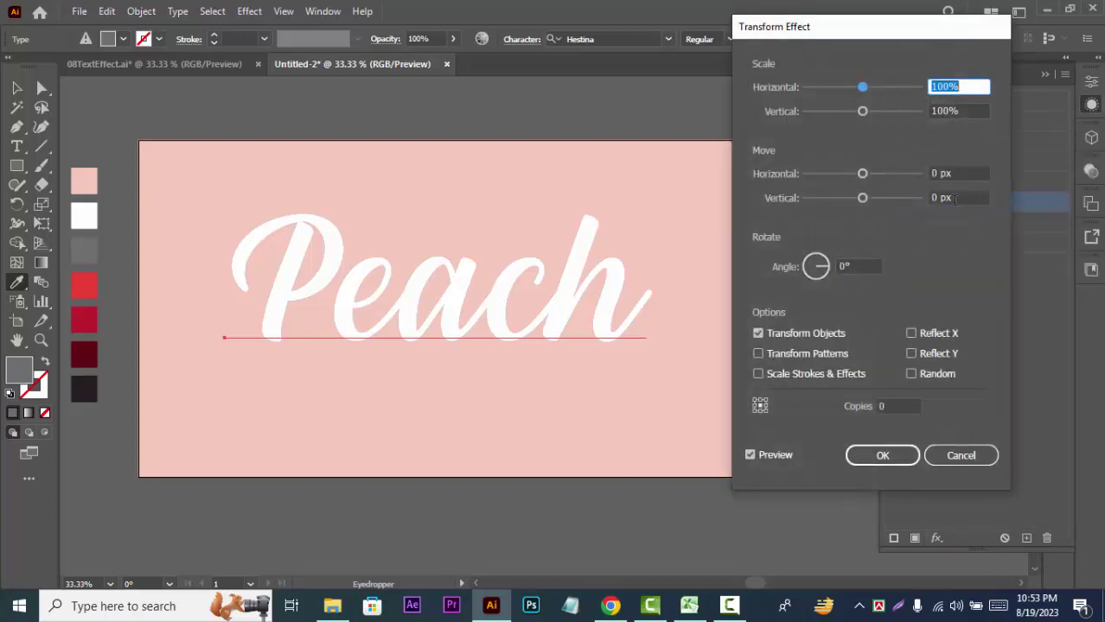
pyautogui.click(958, 197)
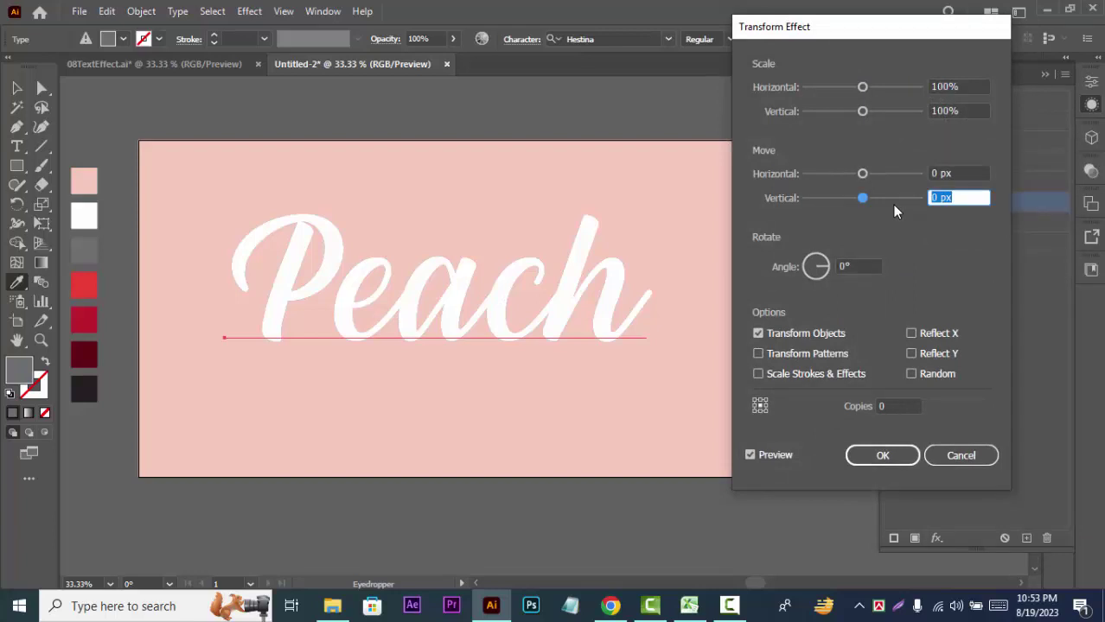
pyautogui.write('0.3')
pyautogui.click(869, 408)
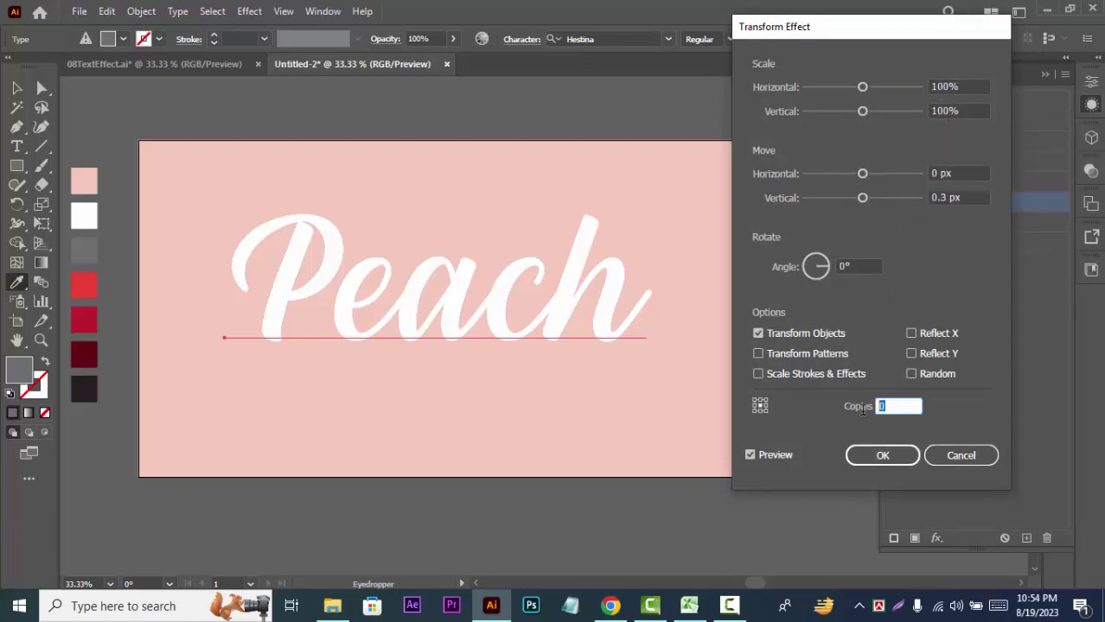
pyautogui.click(750, 454)
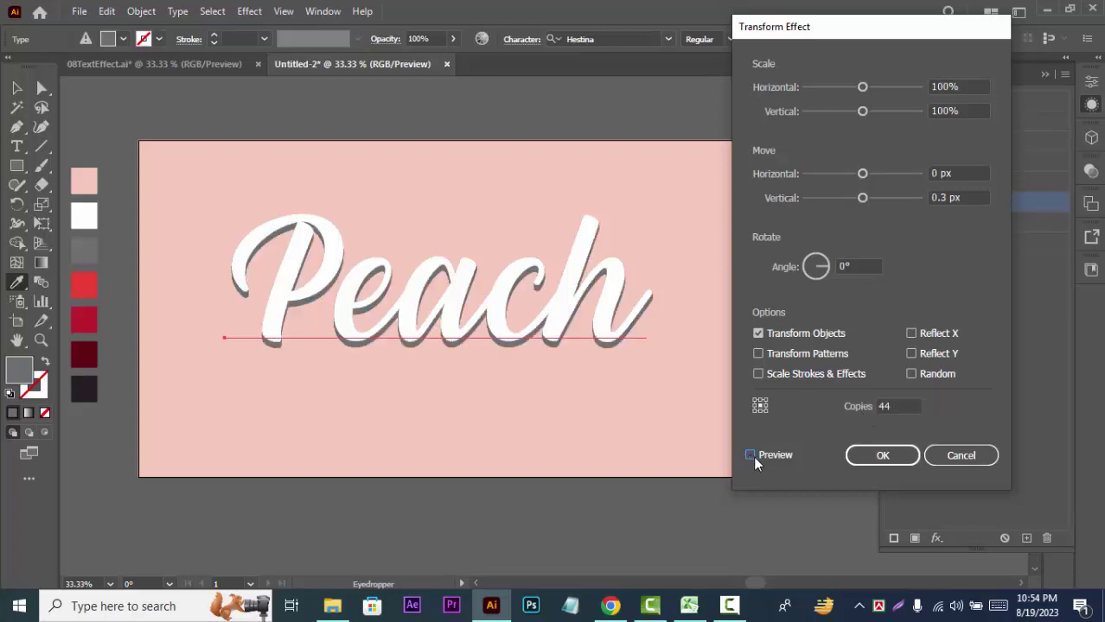
pyautogui.click(879, 458)
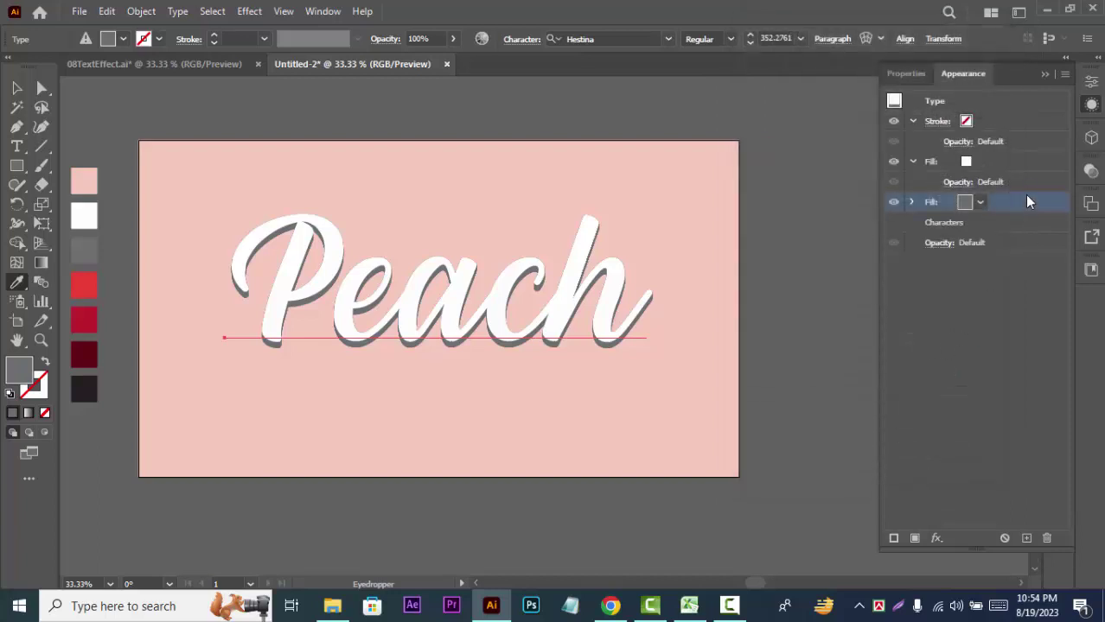
# Duplicate the white fill, recolour the copy with the sampled bright red, and place it beneath the grey fill
pyautogui.click(1012, 162)
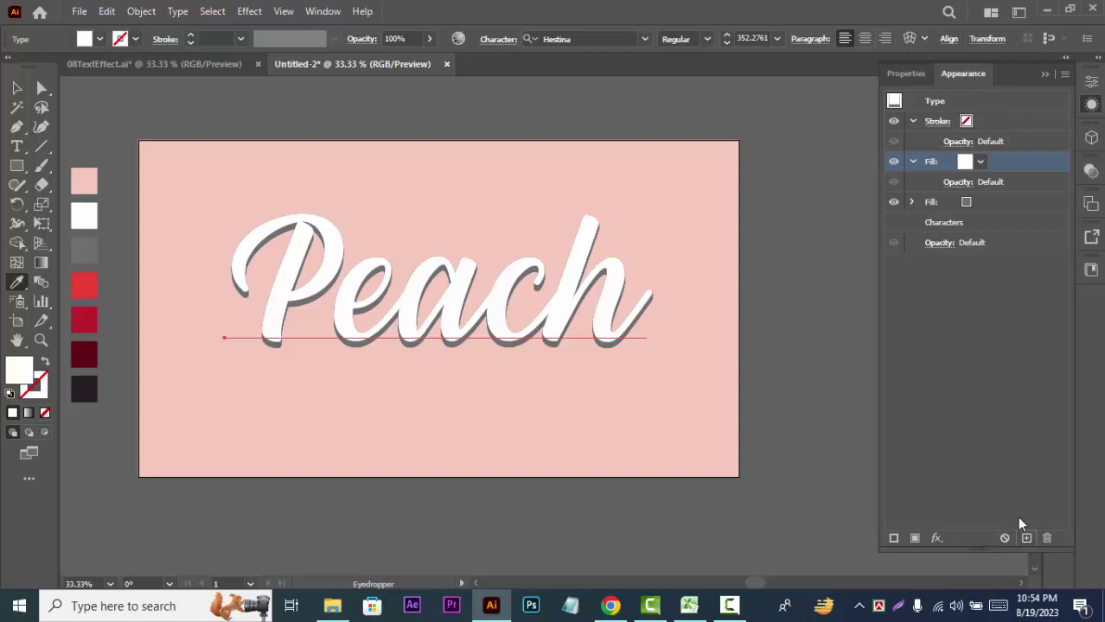
pyautogui.click(1026, 537)
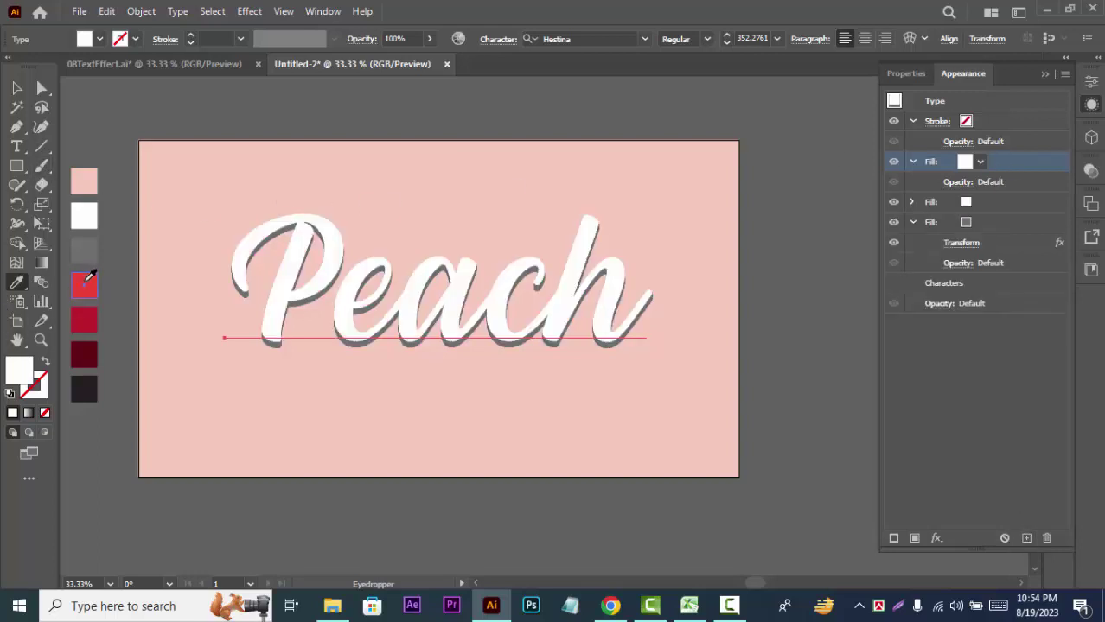
pyautogui.click(86, 281)
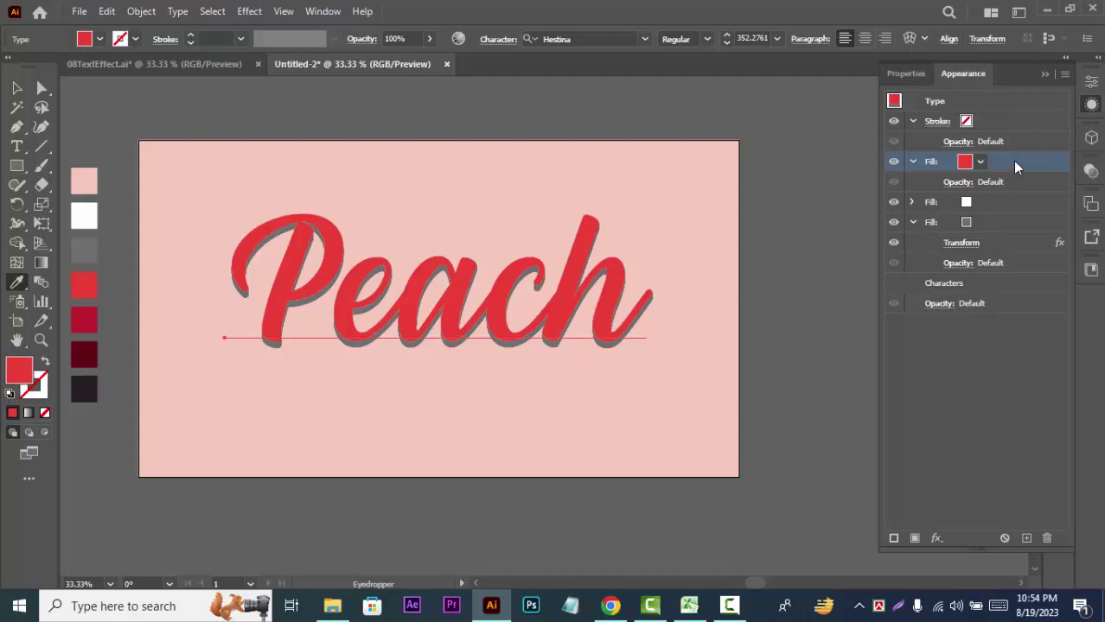
pyautogui.moveTo(1015, 166); pyautogui.dragTo(1018, 282)
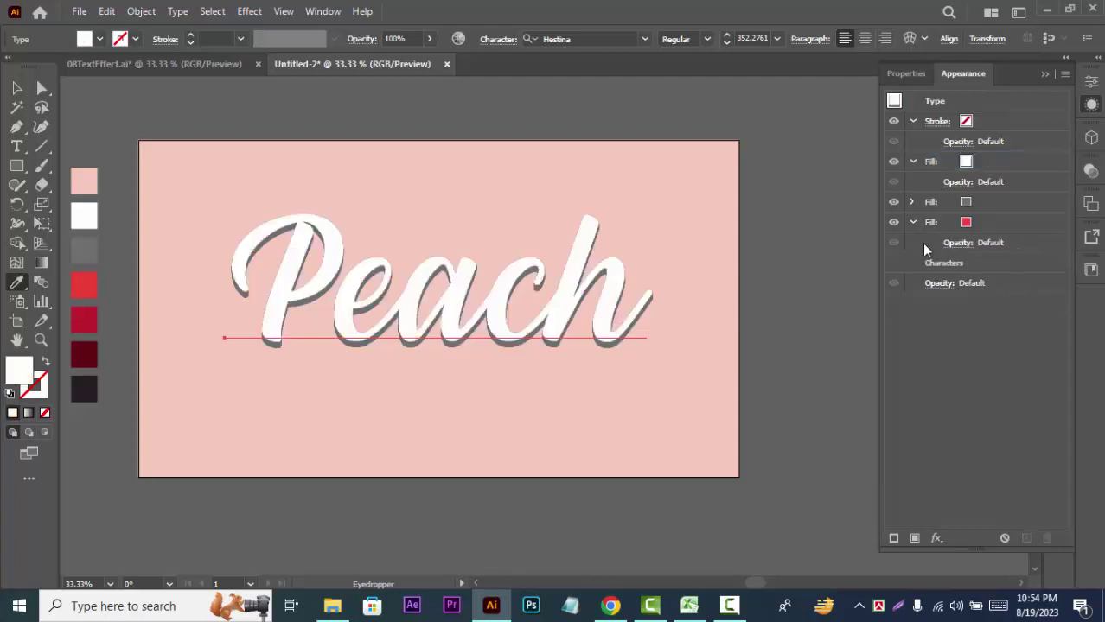
# Apply an Offset Path effect to the bright red fill with a 23 px offset and Round joins
pyautogui.click(993, 224)
pyautogui.click(936, 538)
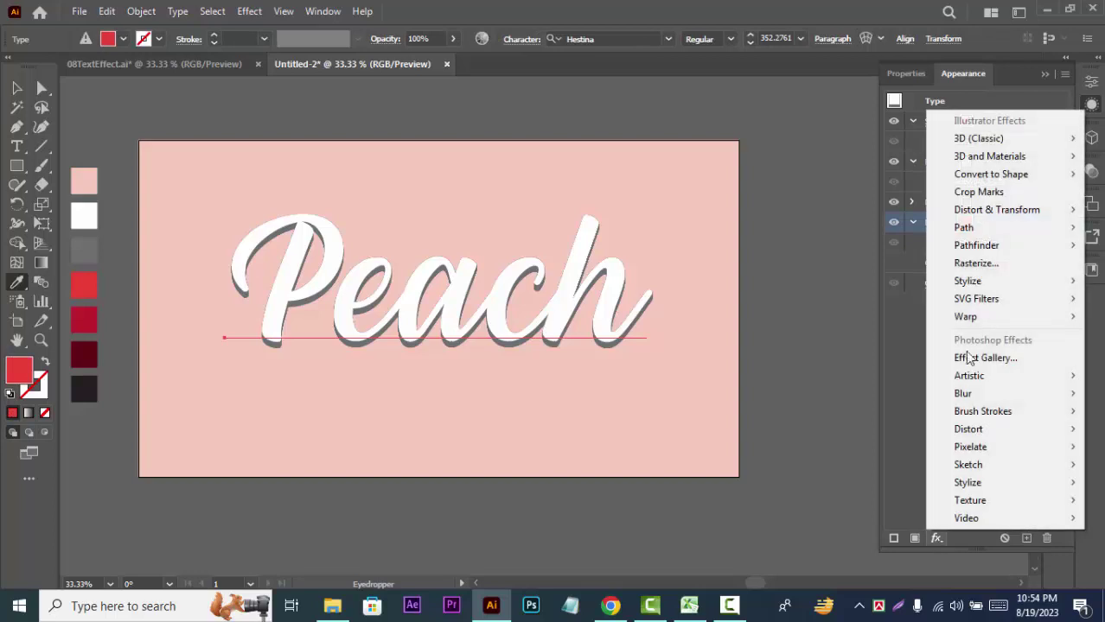
pyautogui.moveTo(968, 227)
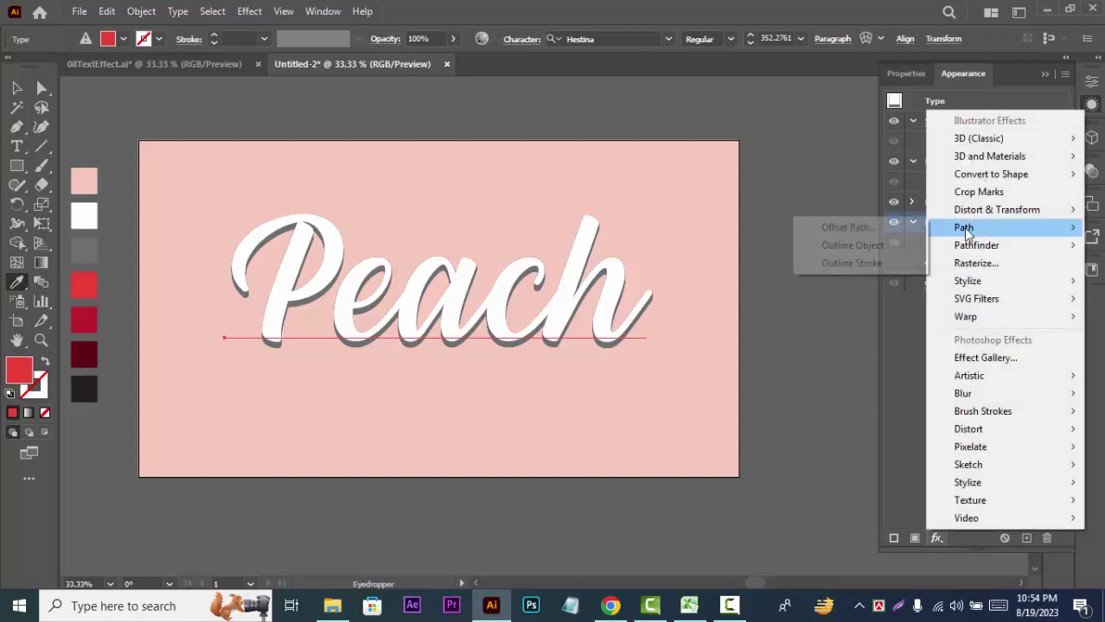
pyautogui.click(827, 225)
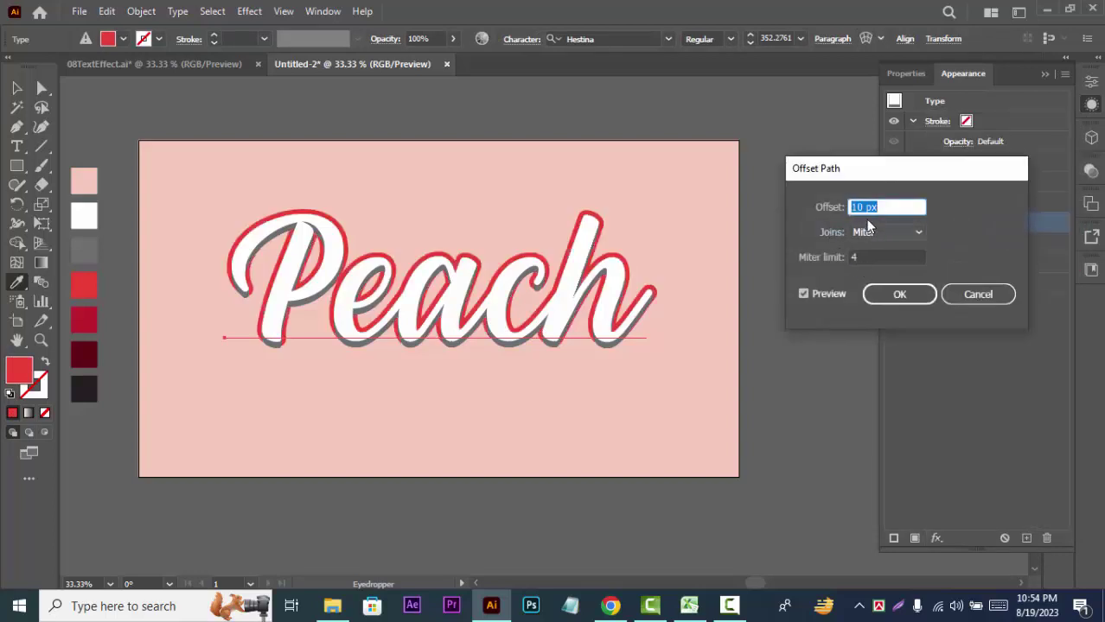
pyautogui.moveTo(863, 207); pyautogui.dragTo(843, 208)
pyautogui.write('20')
pyautogui.click(886, 234)
pyautogui.click(880, 265)
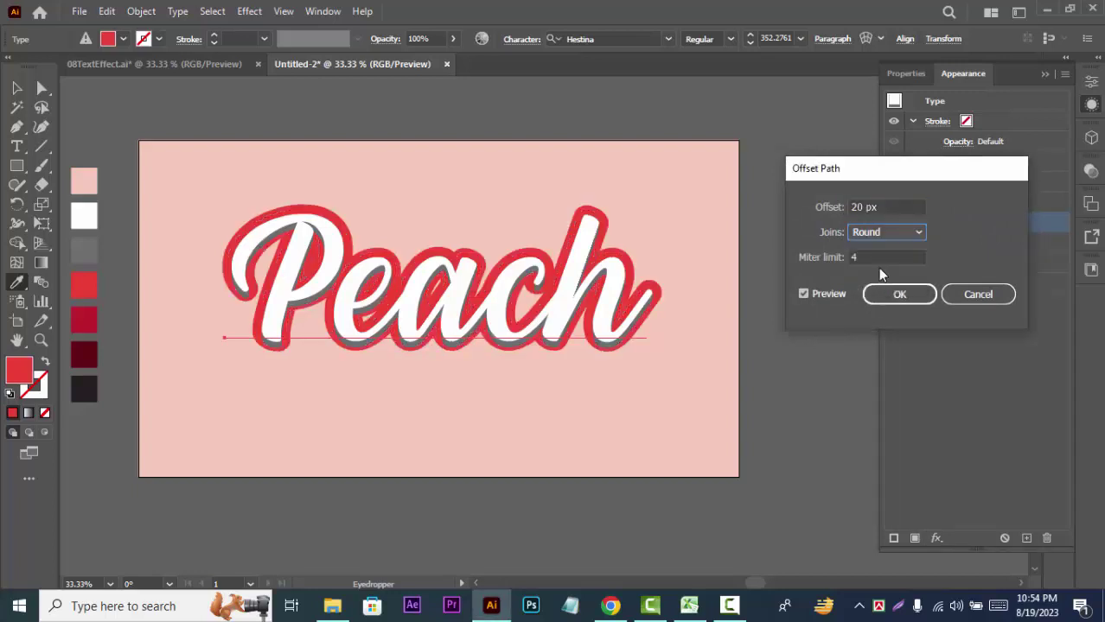
pyautogui.click(866, 207)
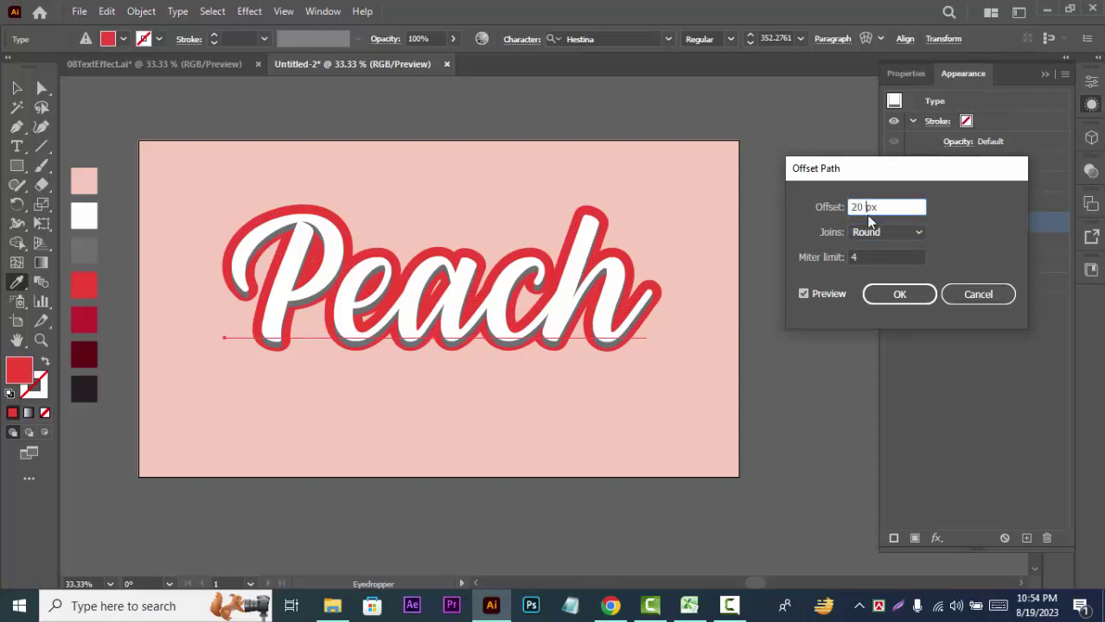
pyautogui.press('Up')
pyautogui.press('Up')
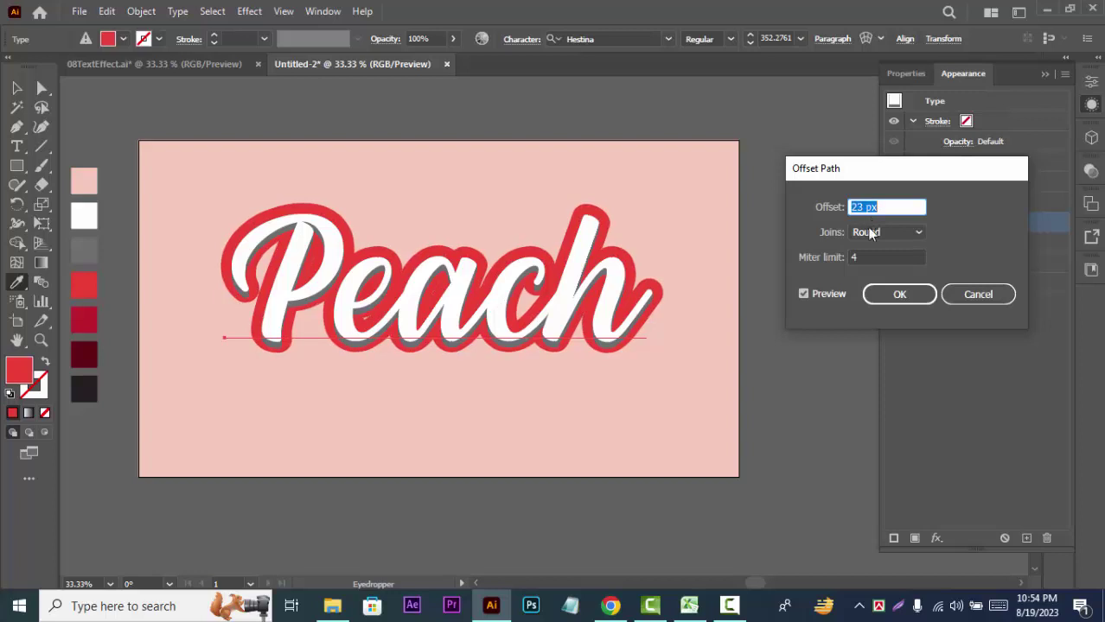
pyautogui.click(897, 295)
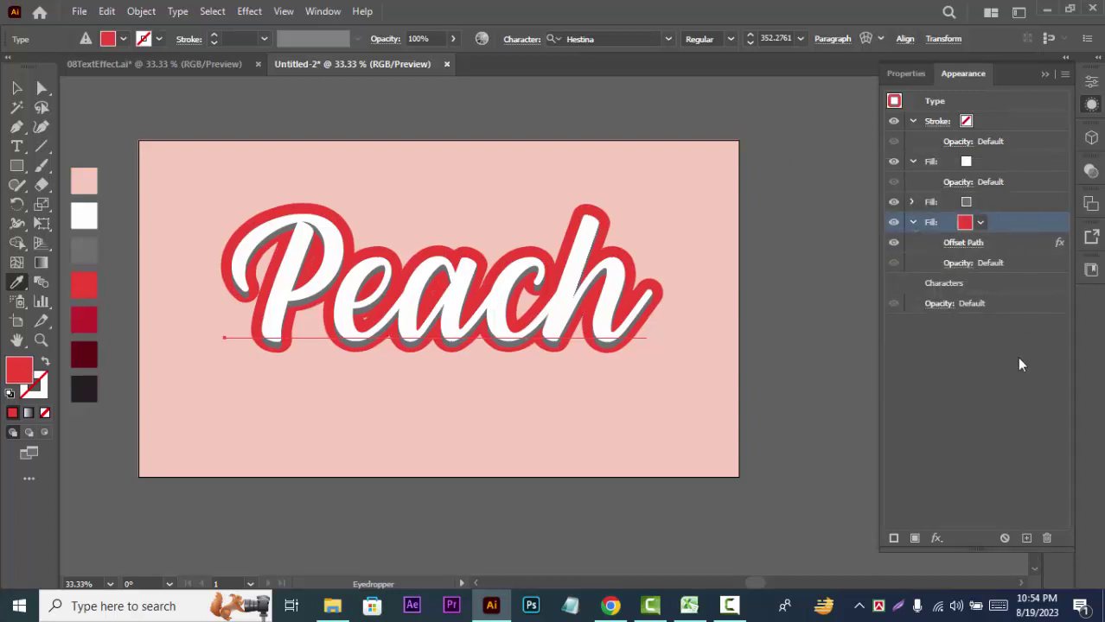
# Duplicate the bright red offset fill and recolour the lower copy with the sampled crimson
pyautogui.click(1026, 538)
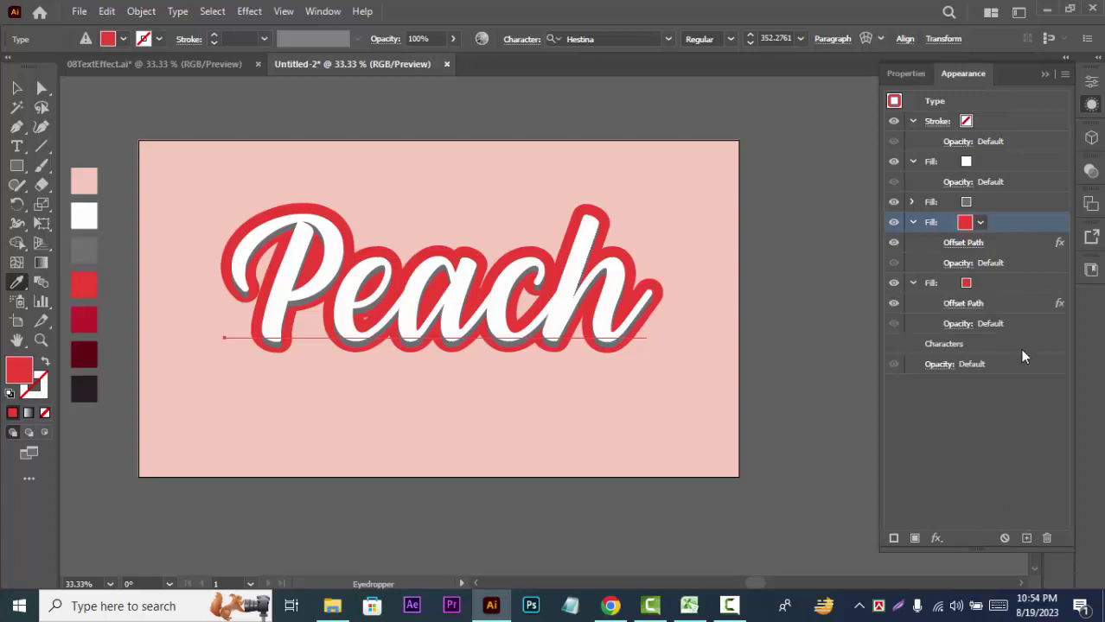
pyautogui.click(87, 313)
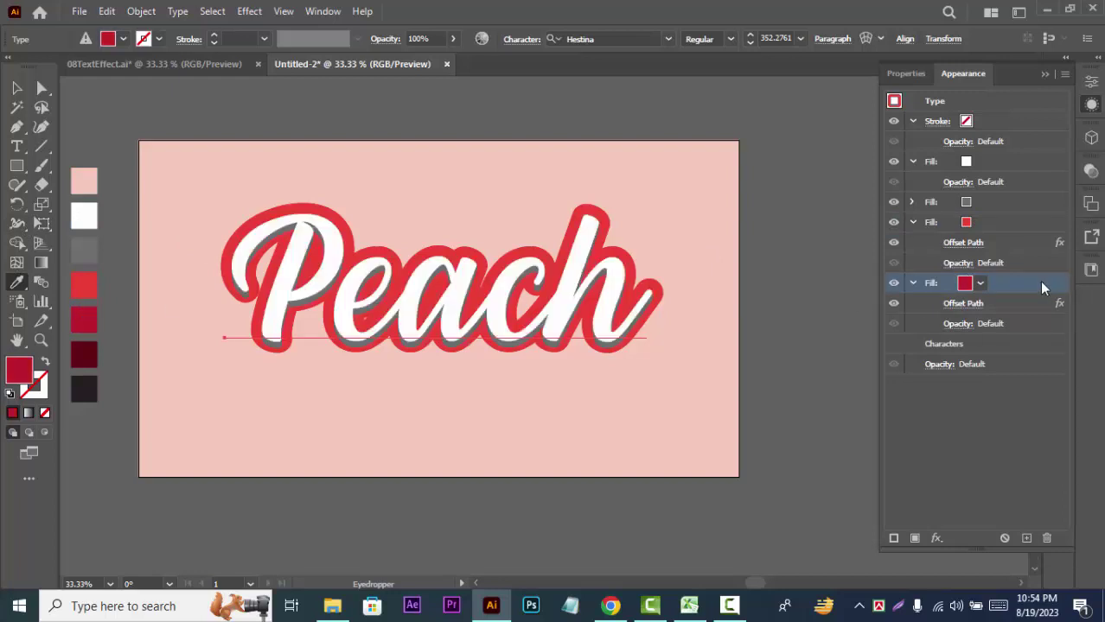
# Apply a Transform effect to the crimson fill with a 0.3 px vertical move and 45 copies
pyautogui.click(935, 539)
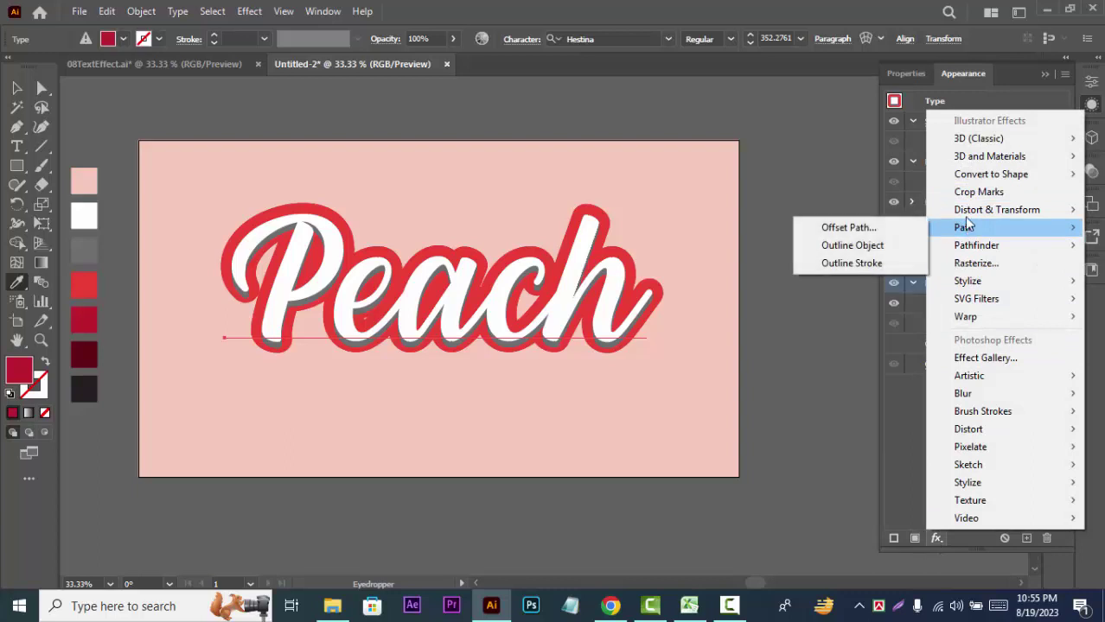
pyautogui.moveTo(964, 211)
pyautogui.click(836, 263)
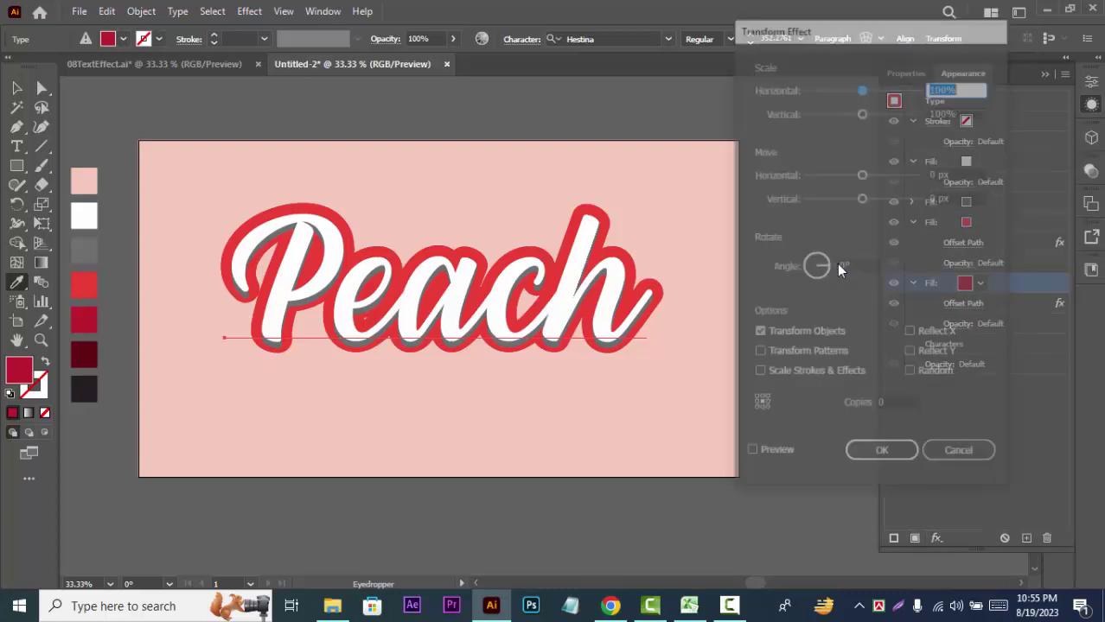
pyautogui.moveTo(963, 197); pyautogui.dragTo(924, 199)
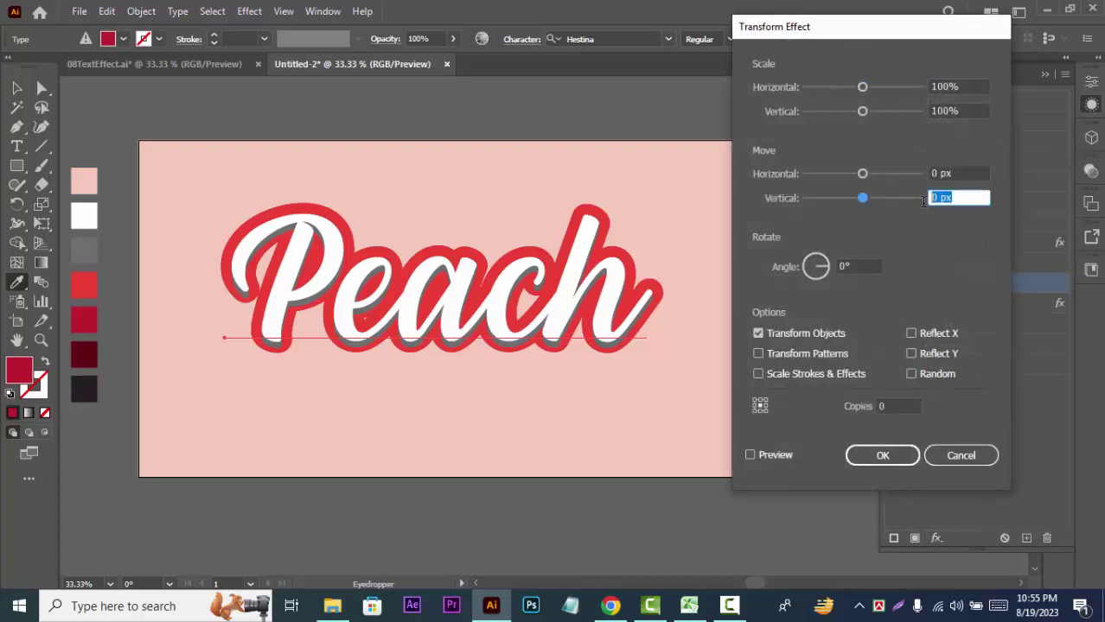
pyautogui.write('0.3')
pyautogui.click(886, 405)
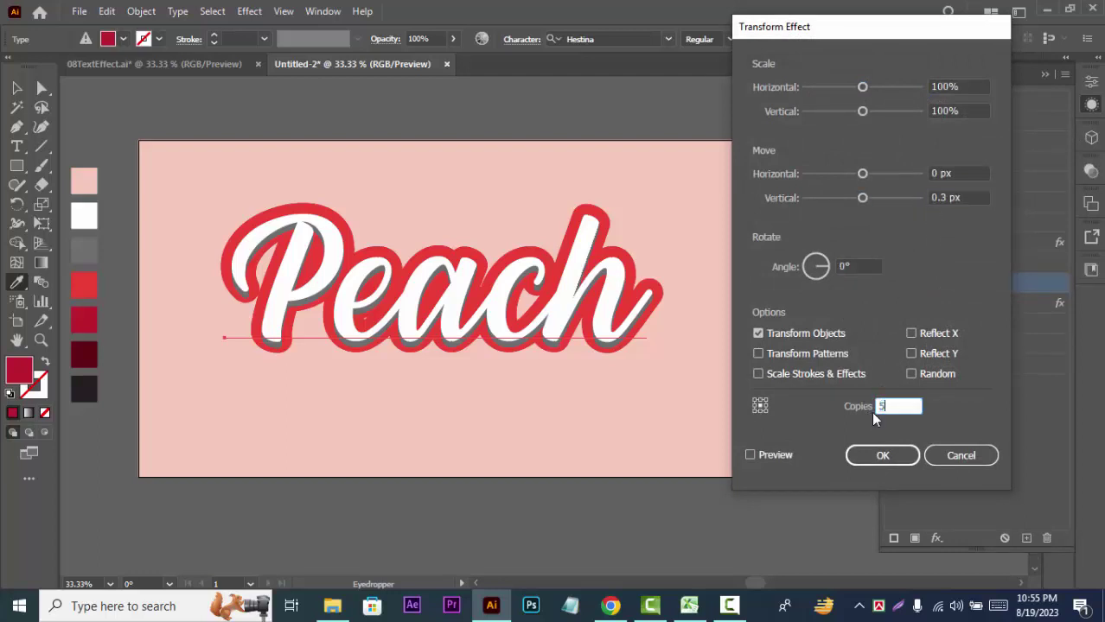
pyautogui.write('50')
pyautogui.click(750, 456)
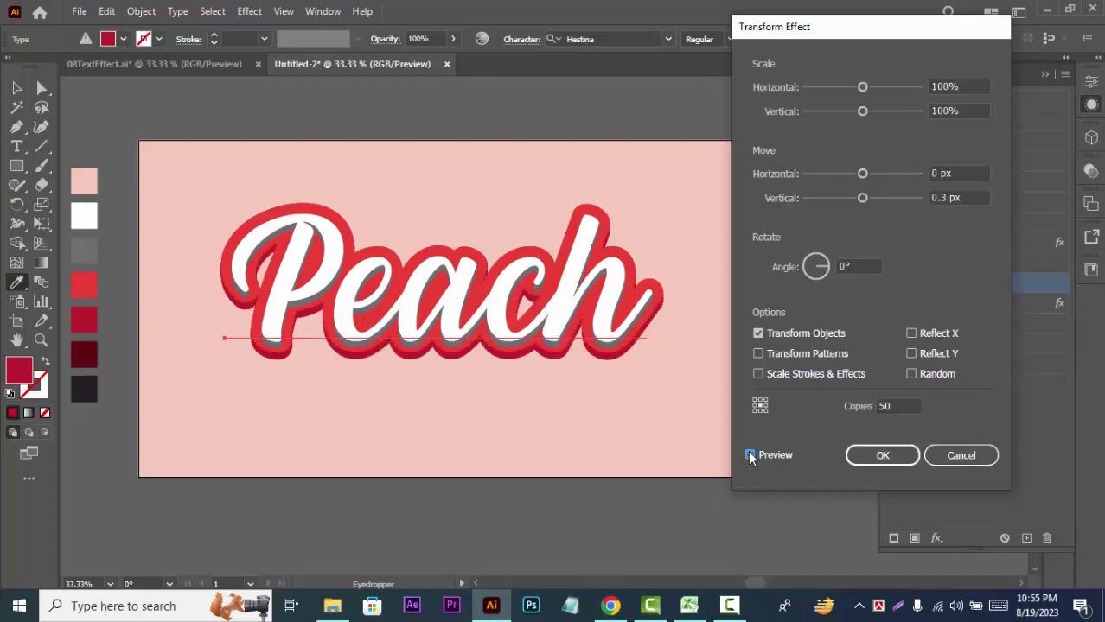
pyautogui.click(896, 405)
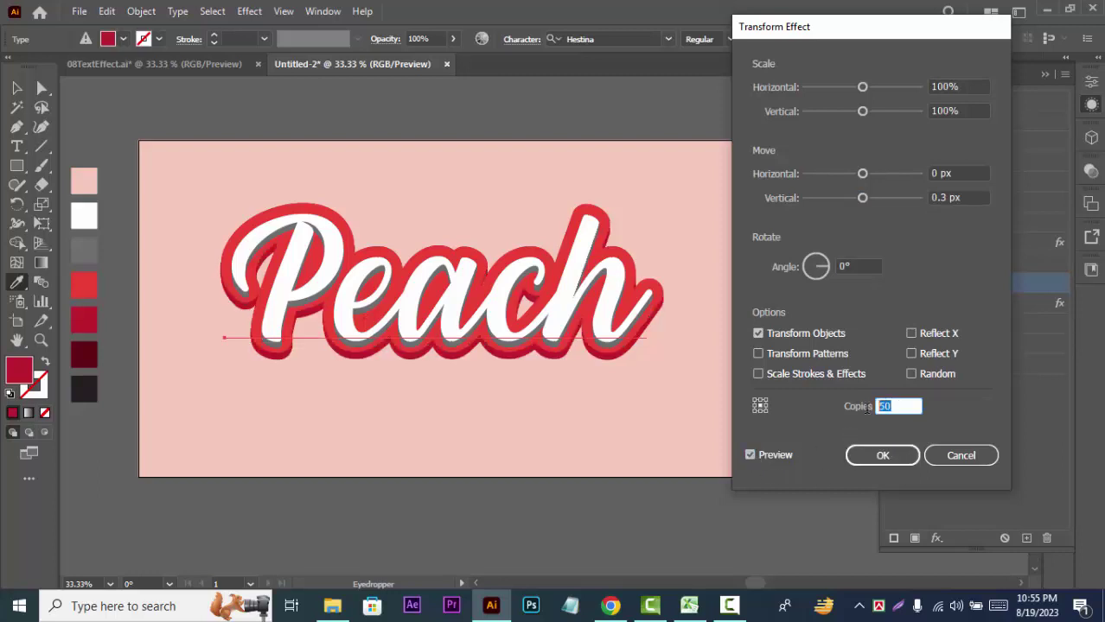
pyautogui.click(752, 454)
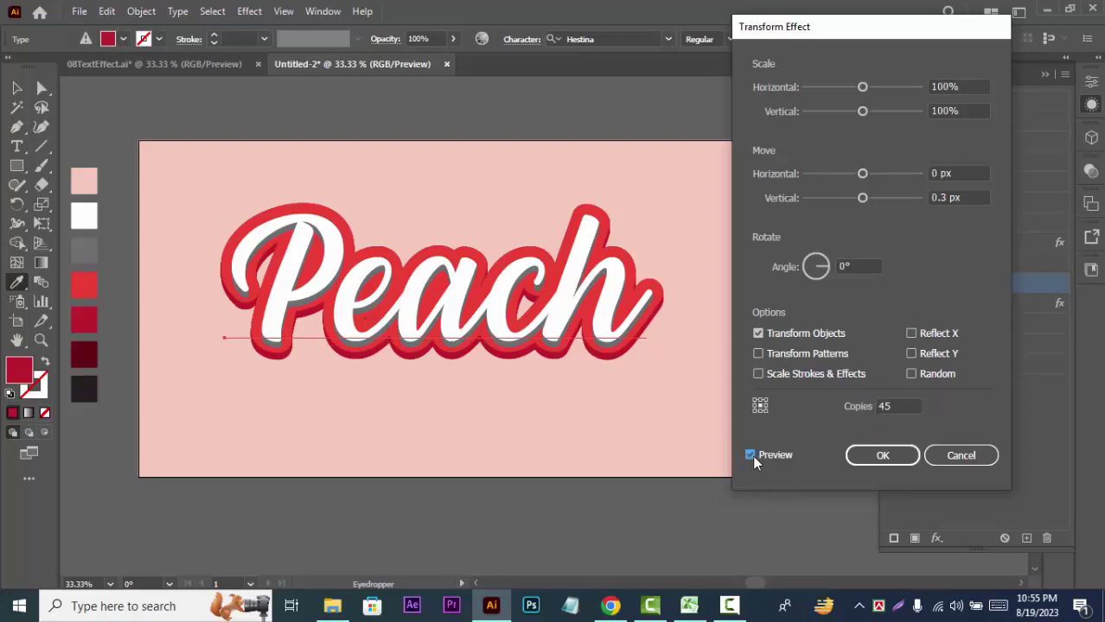
pyautogui.click(883, 456)
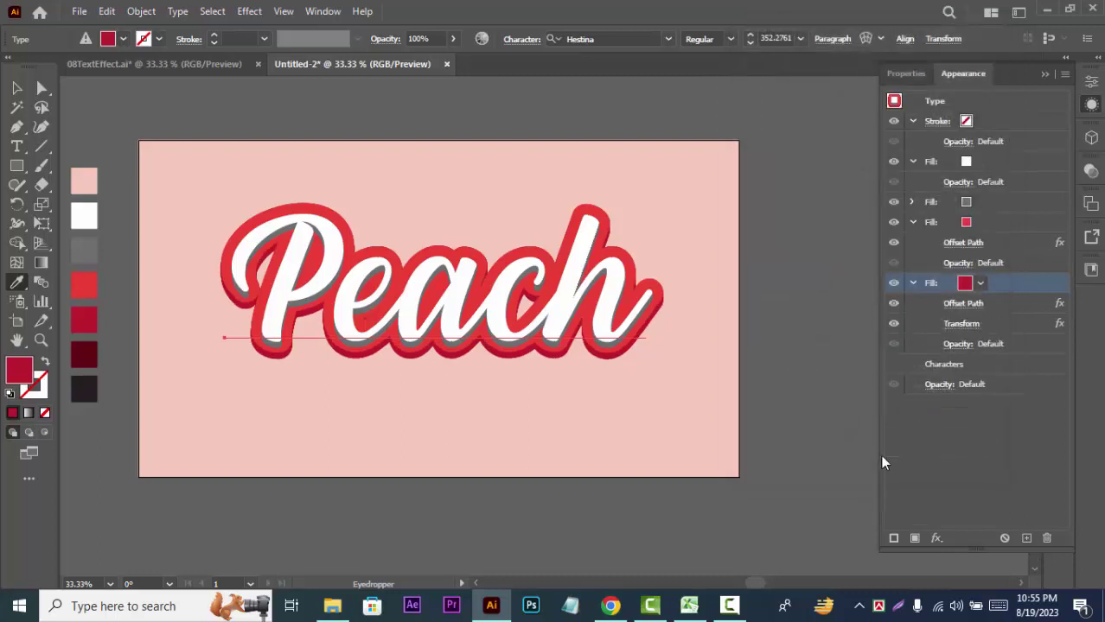
# Add a Drop Shadow to the grey fill in Multiply mode with 60% opacity, 0 px X offset, 8 px Y offset and 4 px blur
pyautogui.click(1012, 204)
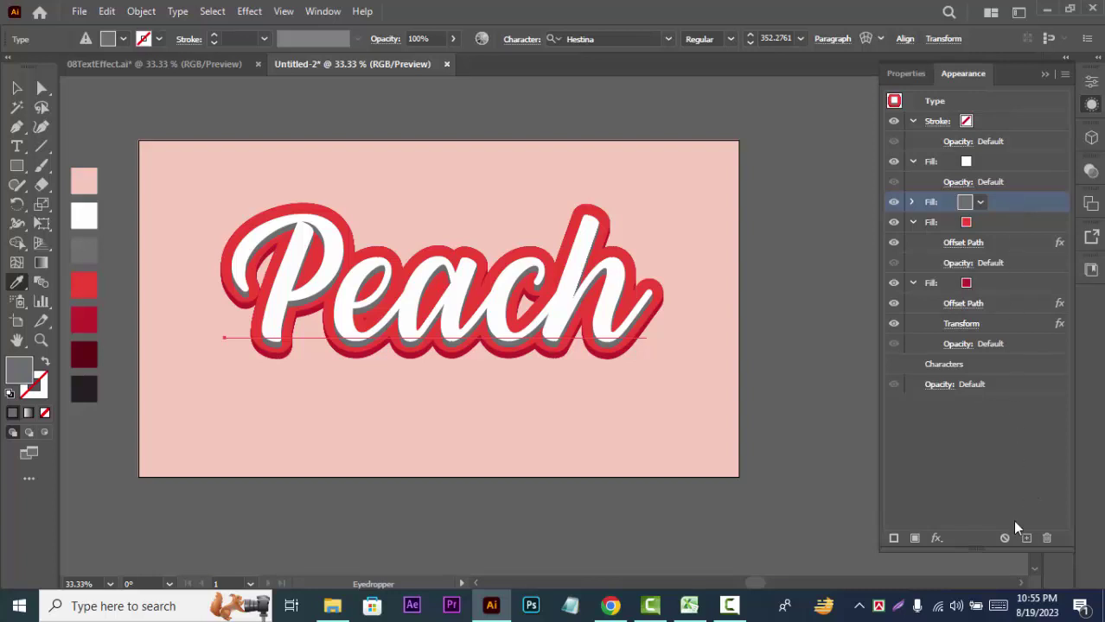
pyautogui.click(936, 538)
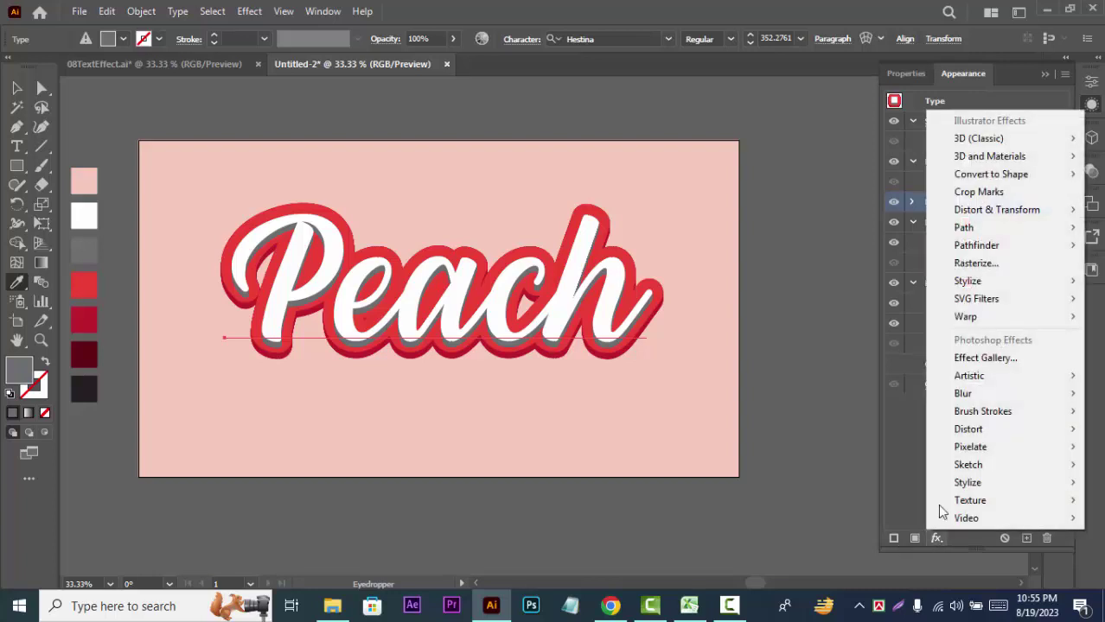
pyautogui.moveTo(968, 287)
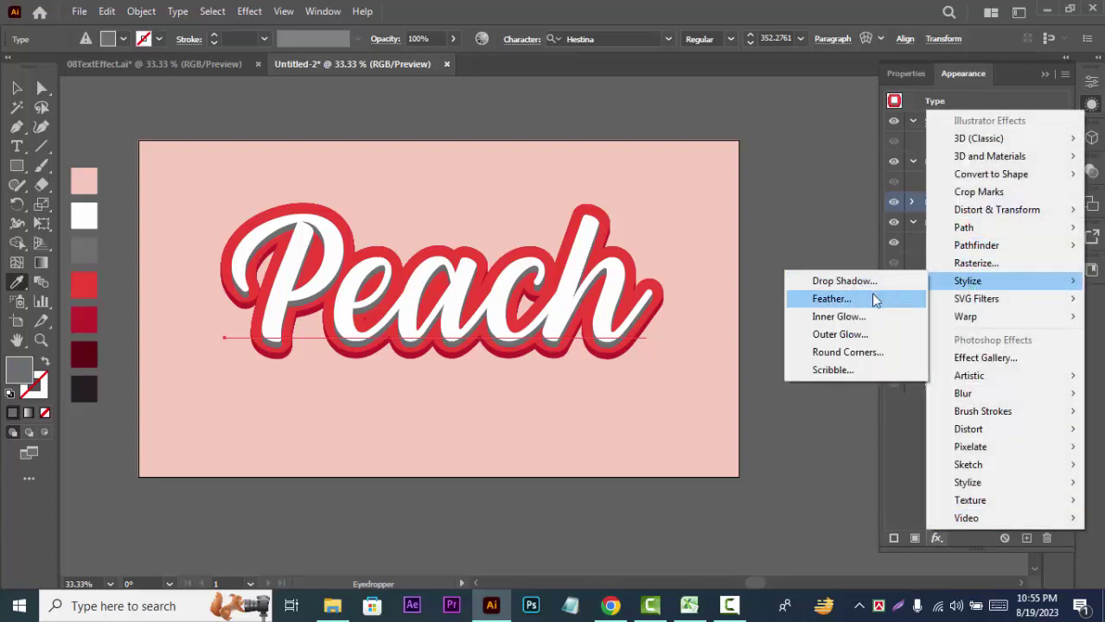
pyautogui.click(831, 284)
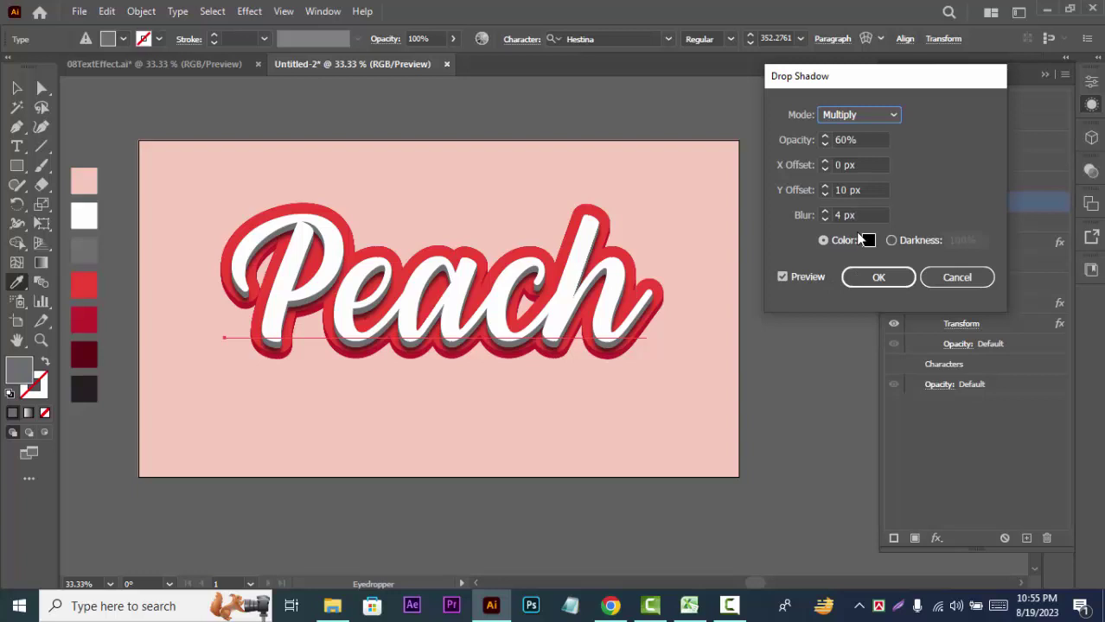
pyautogui.doubleClick(845, 191)
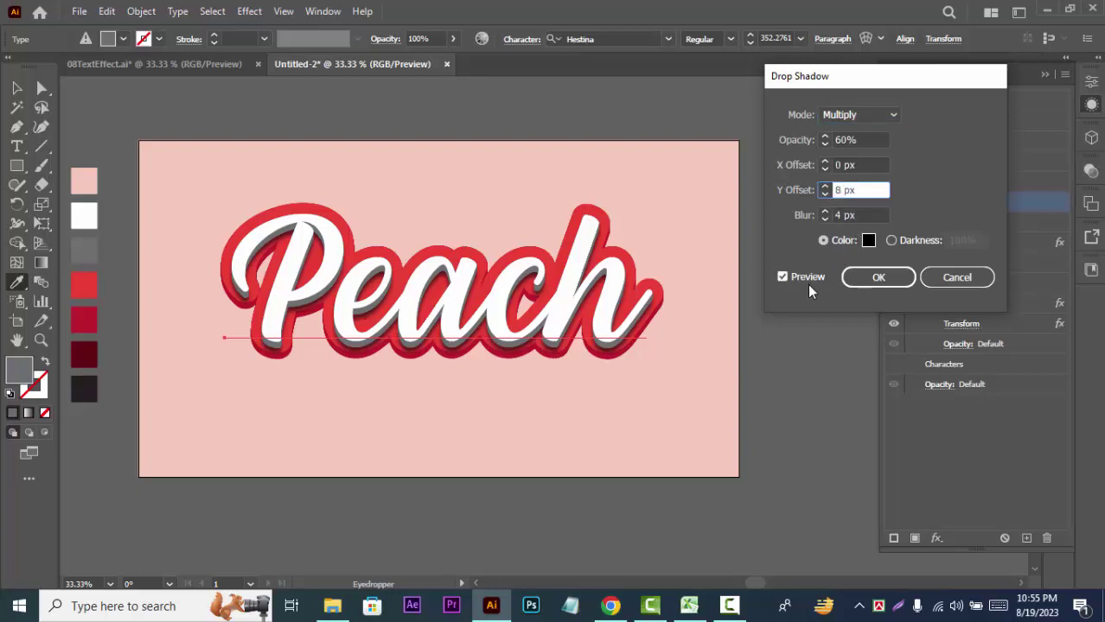
pyautogui.click(782, 277)
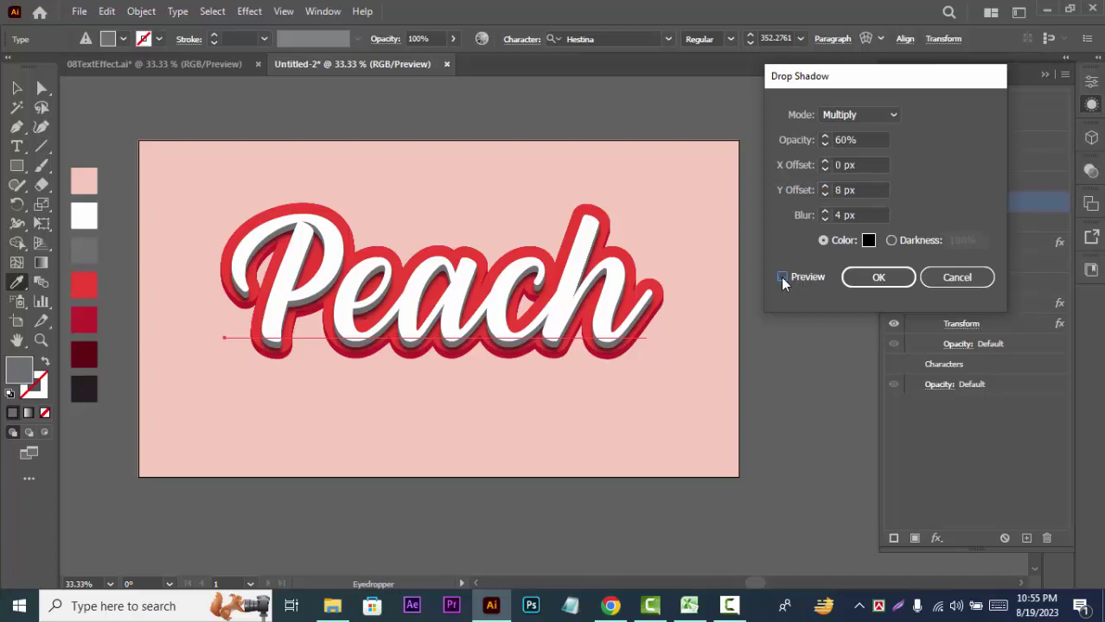
pyautogui.click(878, 278)
# Set the bright red fill's Offset Path offset to 27 px
pyautogui.click(995, 222)
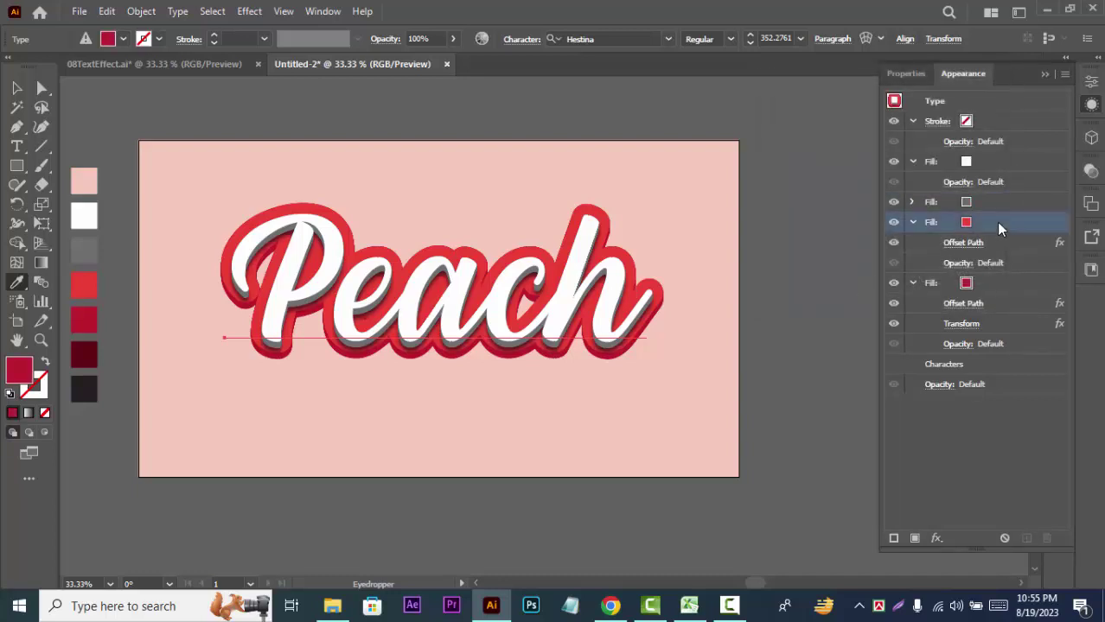
pyautogui.click(965, 245)
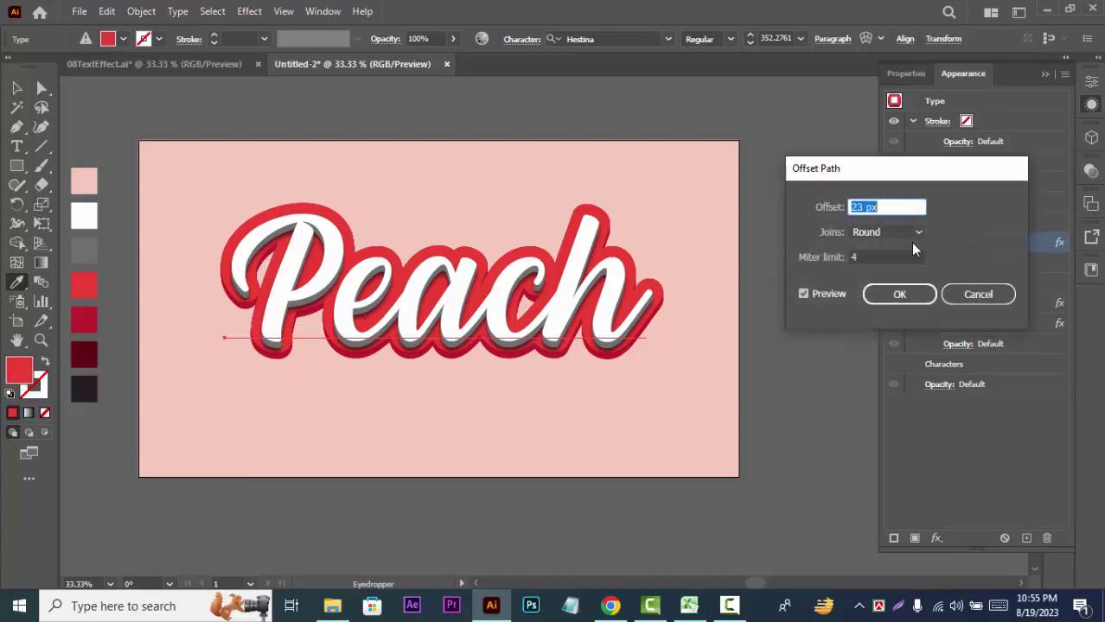
pyautogui.doubleClick(856, 207)
pyautogui.press('Up')
pyautogui.press('Up')
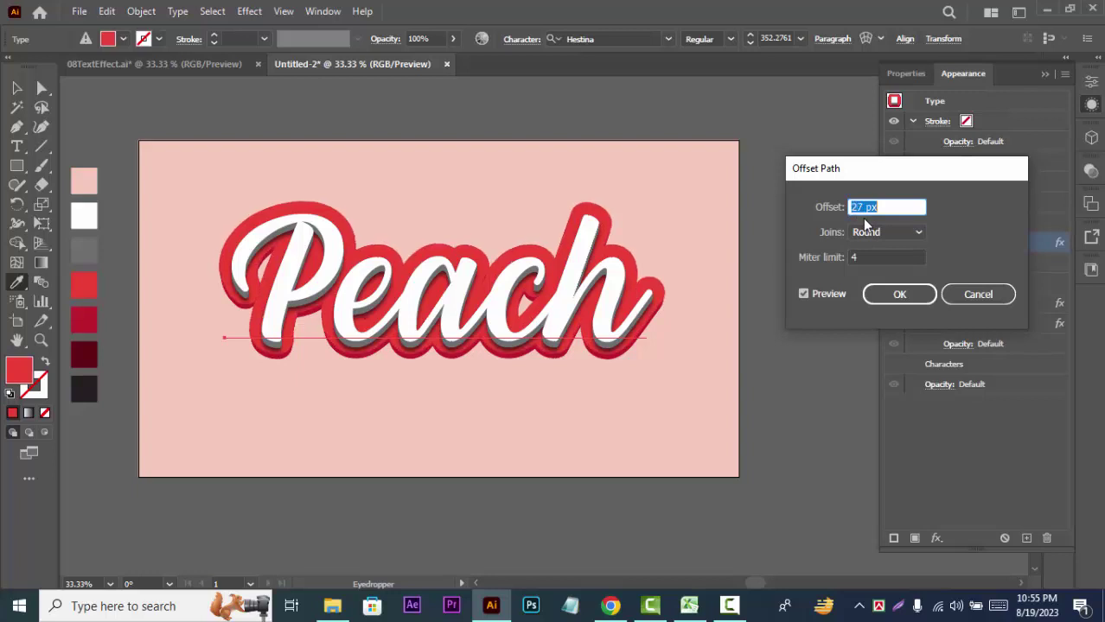
pyautogui.click(900, 295)
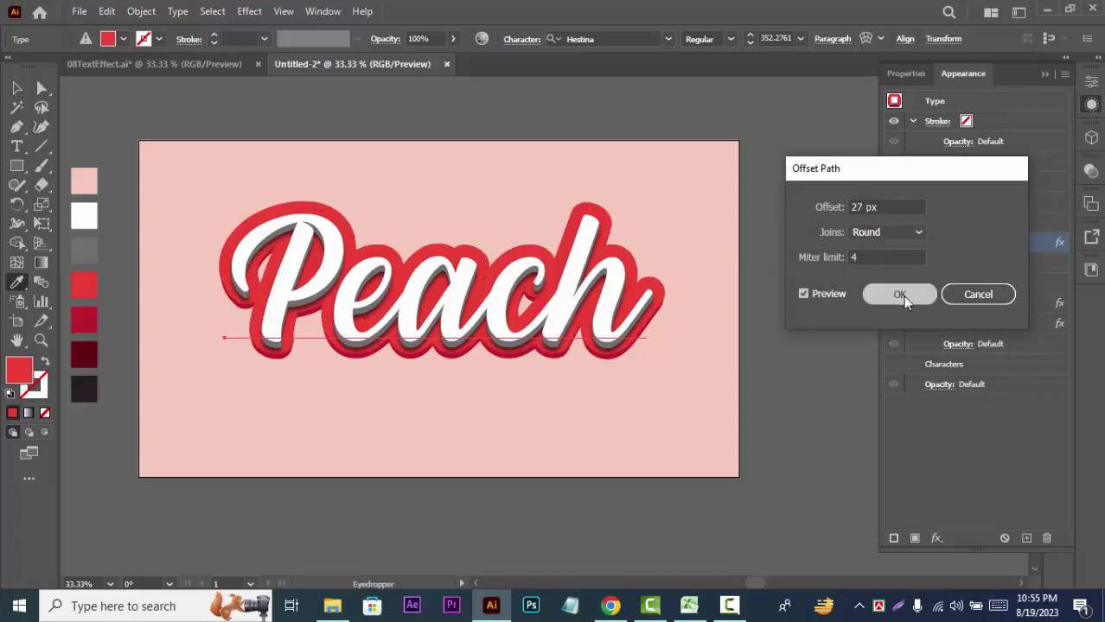
# Set the number of copies in the crimson fill's Transform effect to 50
pyautogui.click(1018, 283)
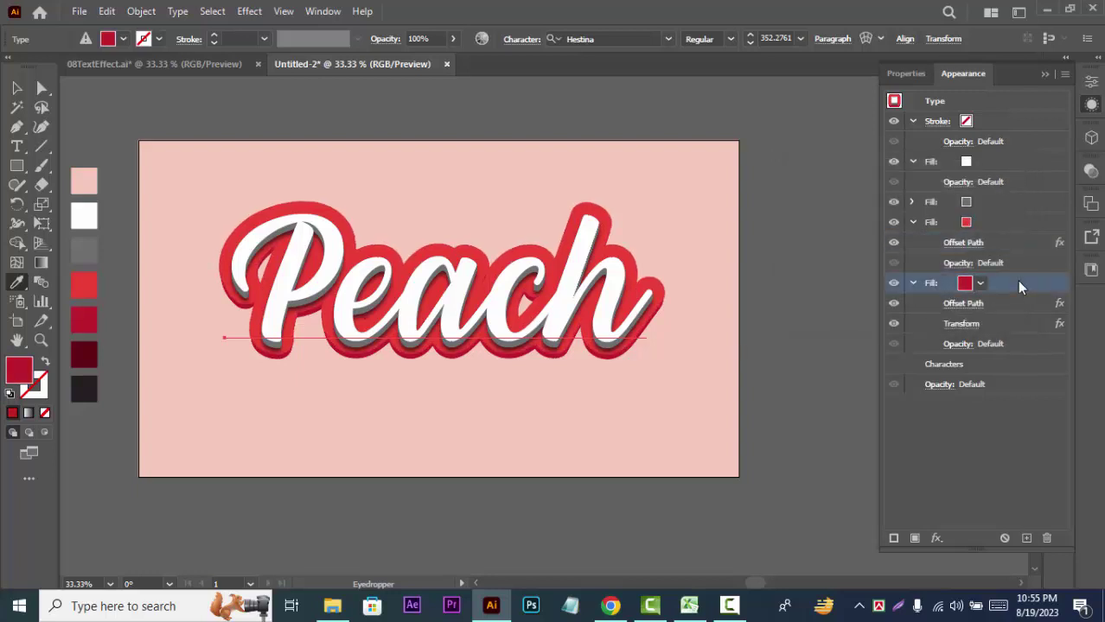
pyautogui.click(966, 325)
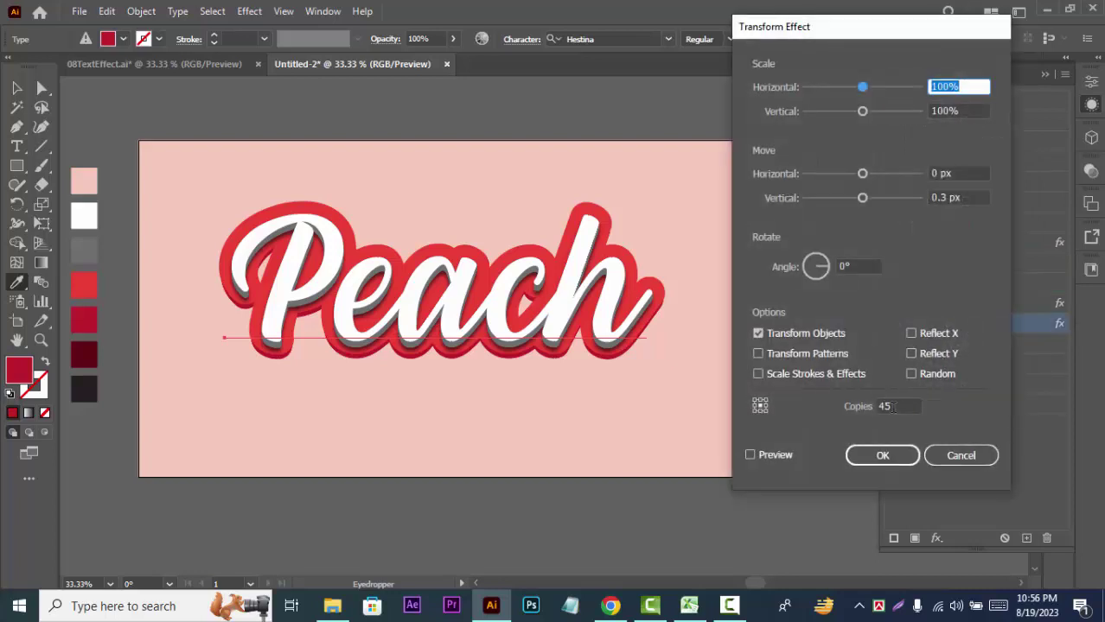
pyautogui.doubleClick(878, 407)
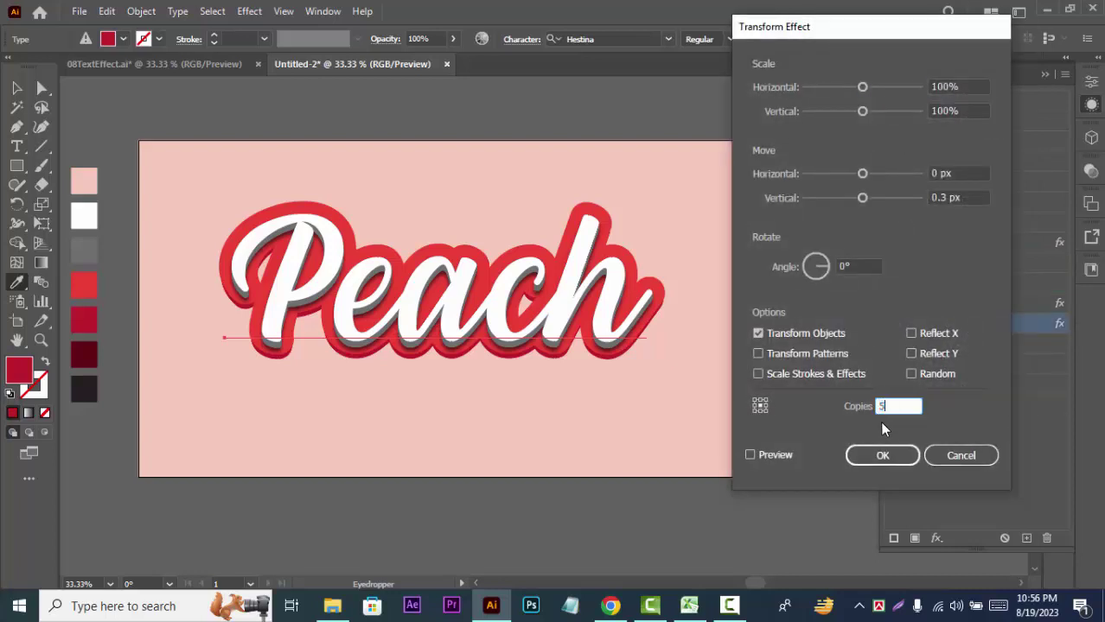
pyautogui.write('50')
pyautogui.click(749, 455)
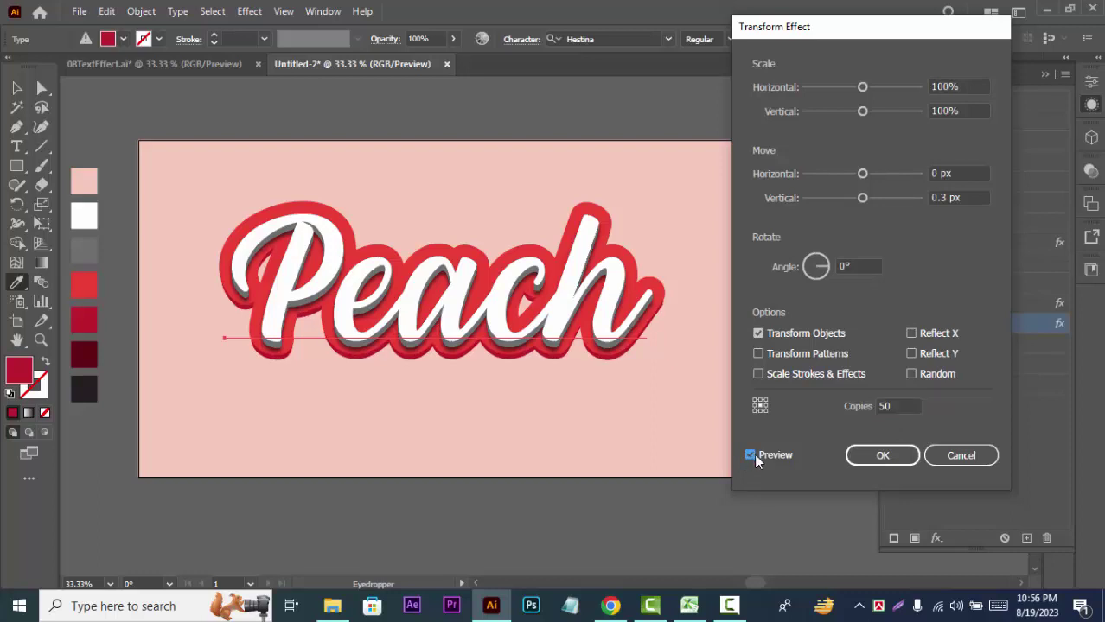
pyautogui.click(882, 456)
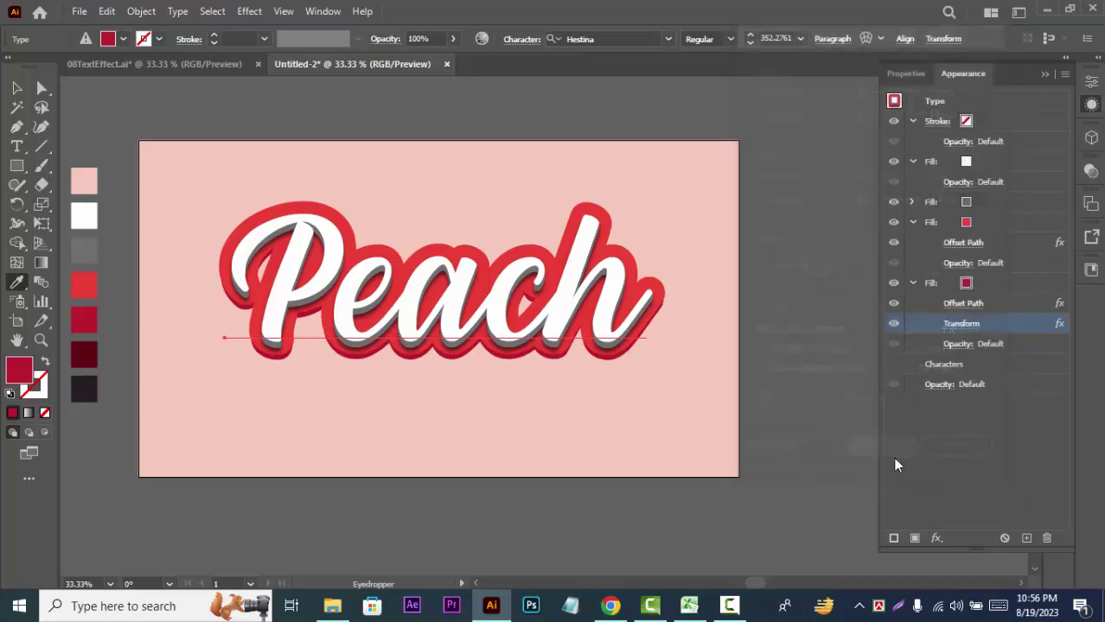
pyautogui.click(1018, 279)
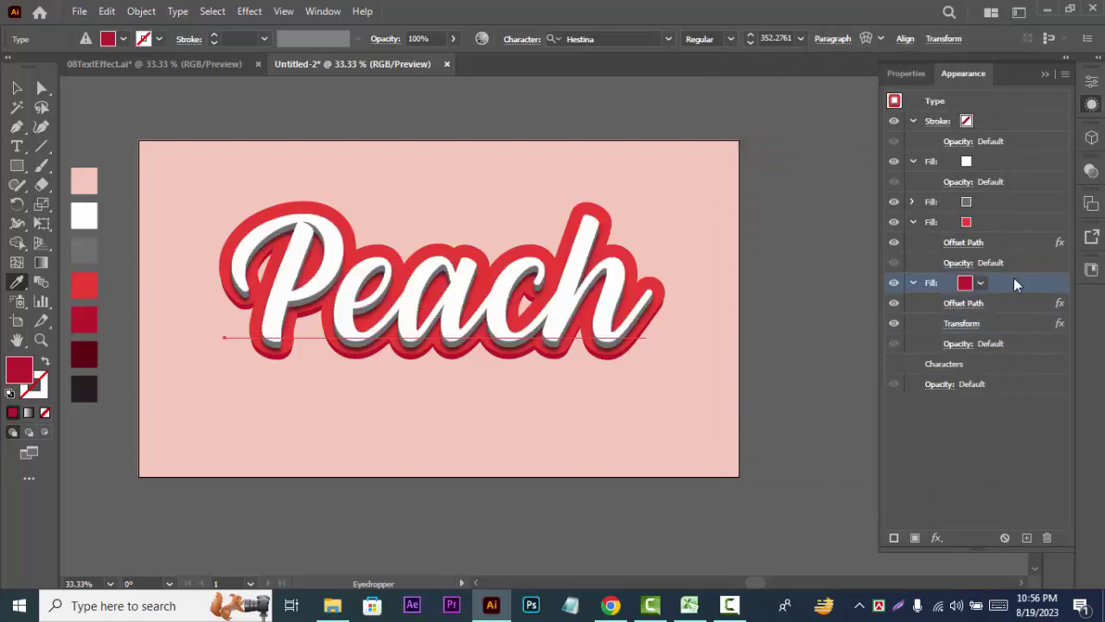
pyautogui.click(17, 88)
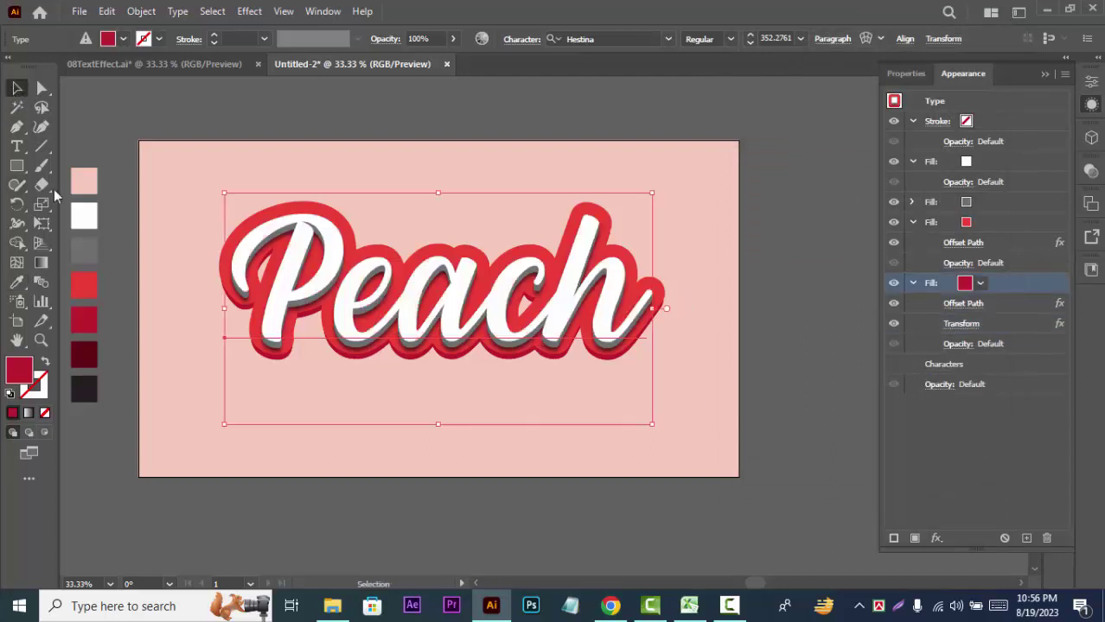
pyautogui.click(958, 325)
pyautogui.click(884, 456)
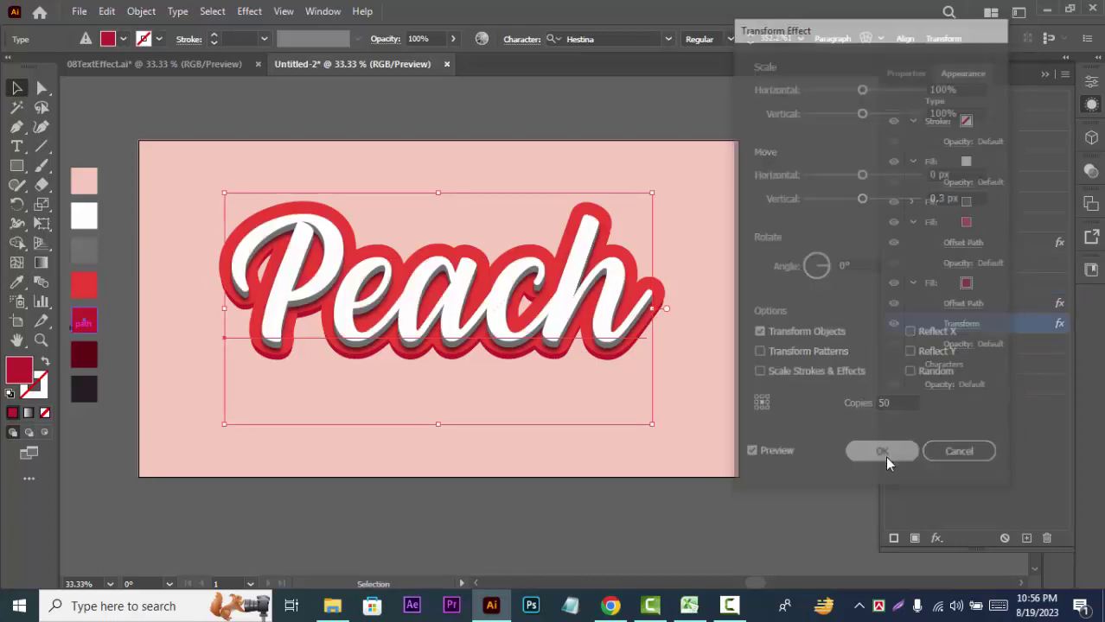
# Duplicate the crimson fill with its effects and recolour the lower copy black
pyautogui.click(1000, 280)
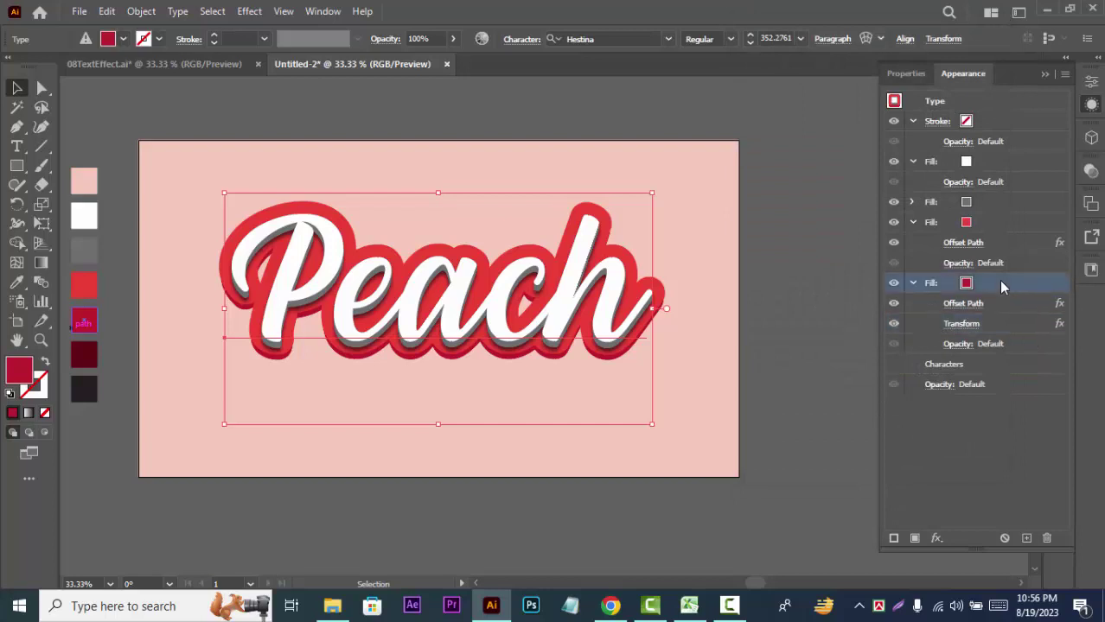
pyautogui.click(1027, 539)
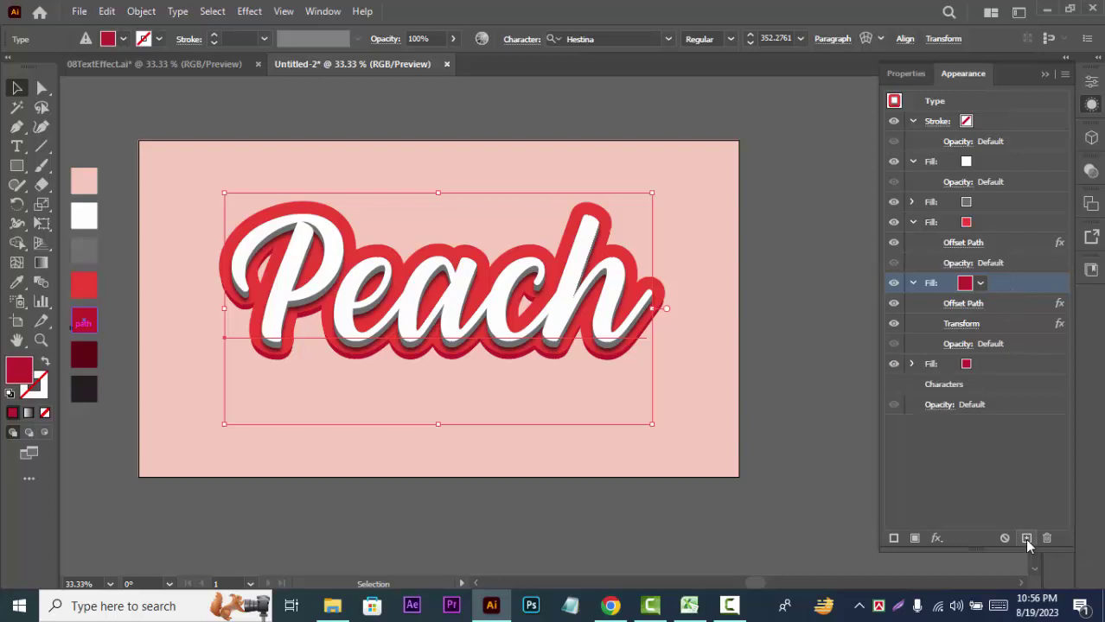
pyautogui.click(997, 363)
pyautogui.click(966, 366)
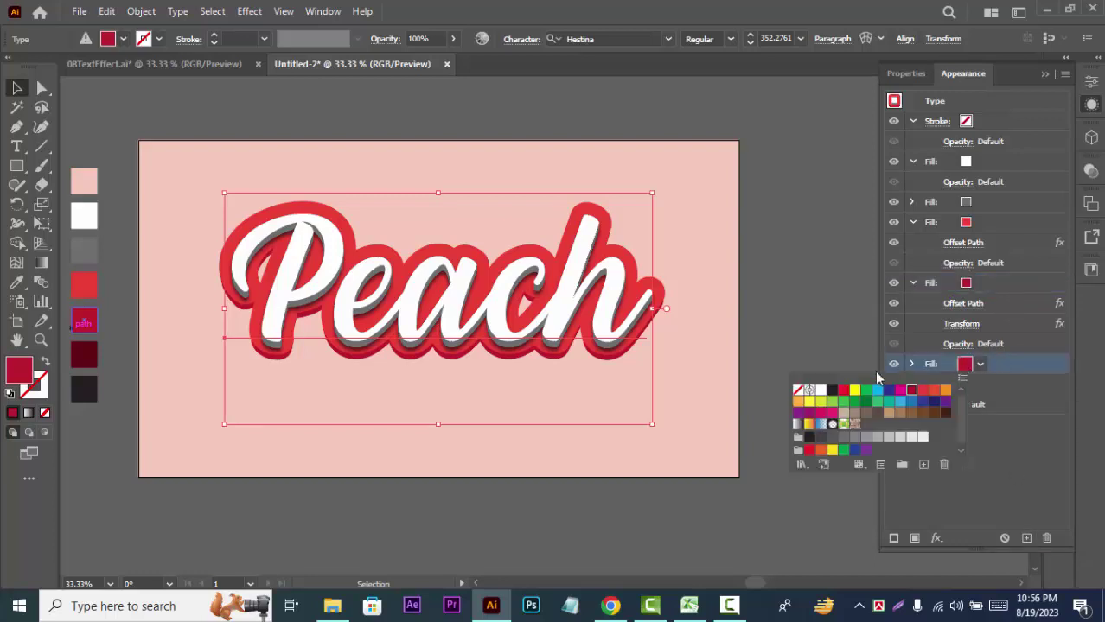
pyautogui.click(834, 394)
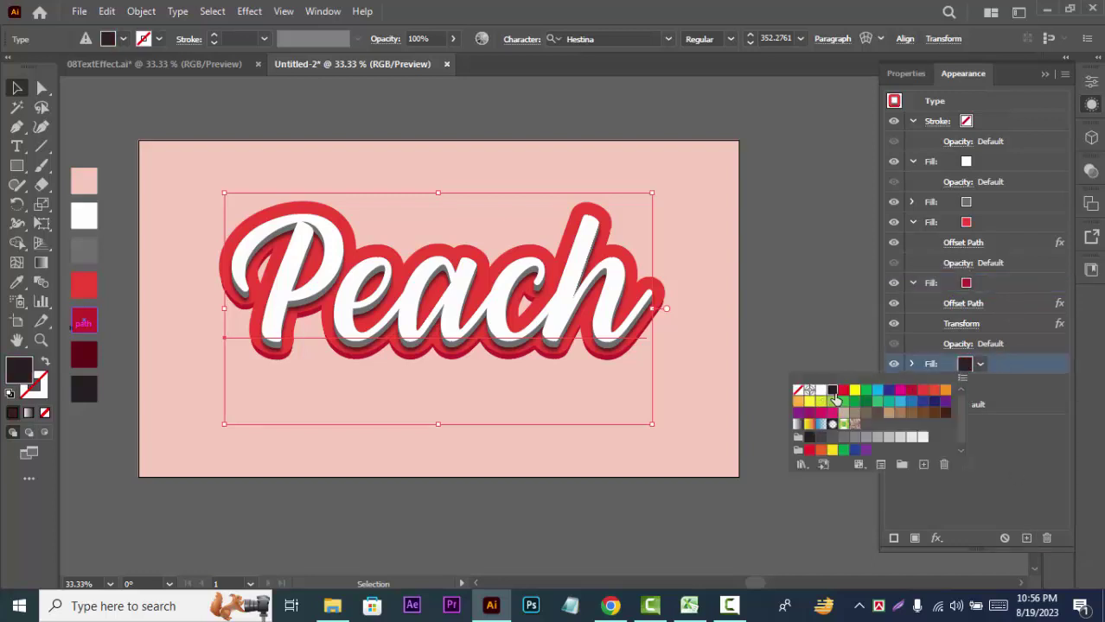
# Add a second Transform effect to the black fill with a 0.3 px vertical move and 50 copies
pyautogui.click(1013, 367)
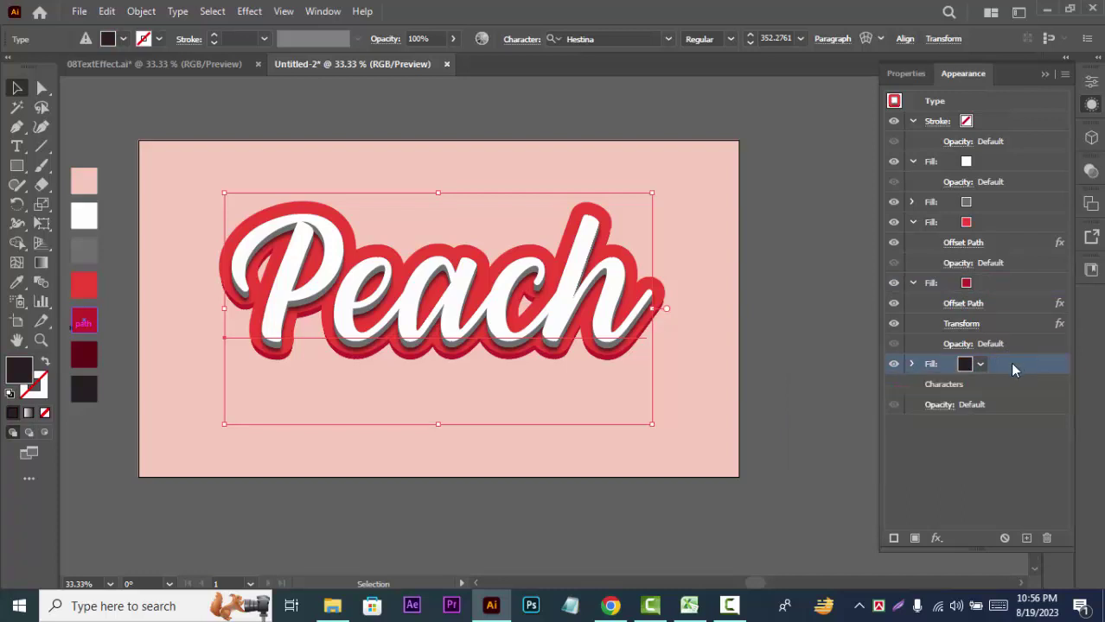
pyautogui.click(937, 537)
pyautogui.moveTo(997, 209)
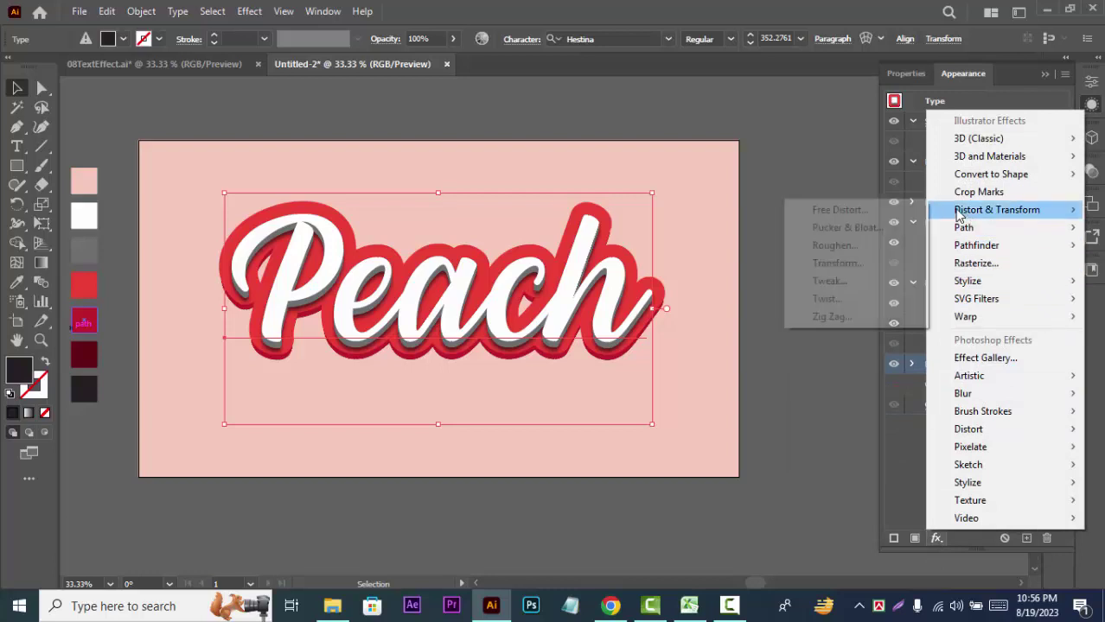
pyautogui.click(842, 263)
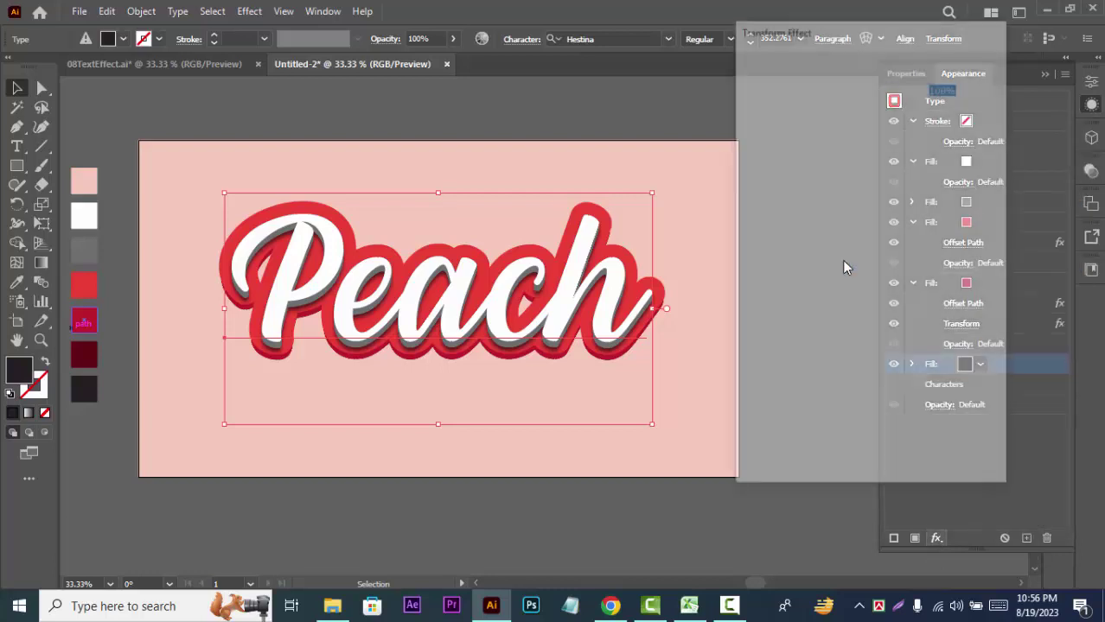
pyautogui.click(944, 203)
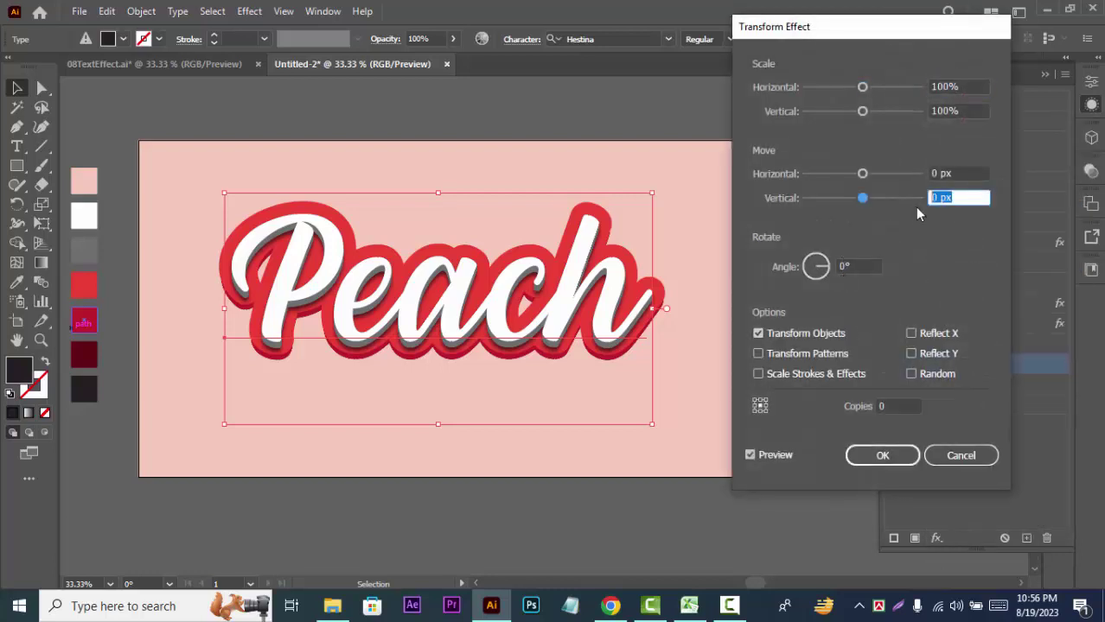
pyautogui.write('0.3')
pyautogui.click(890, 406)
pyautogui.write('50')
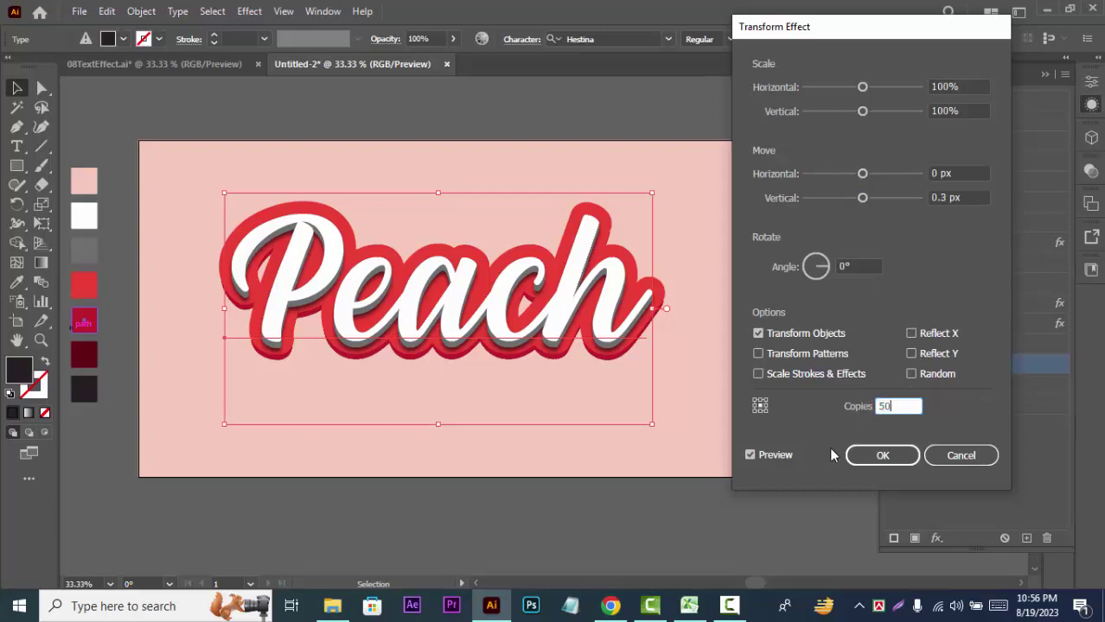
pyautogui.click(750, 458)
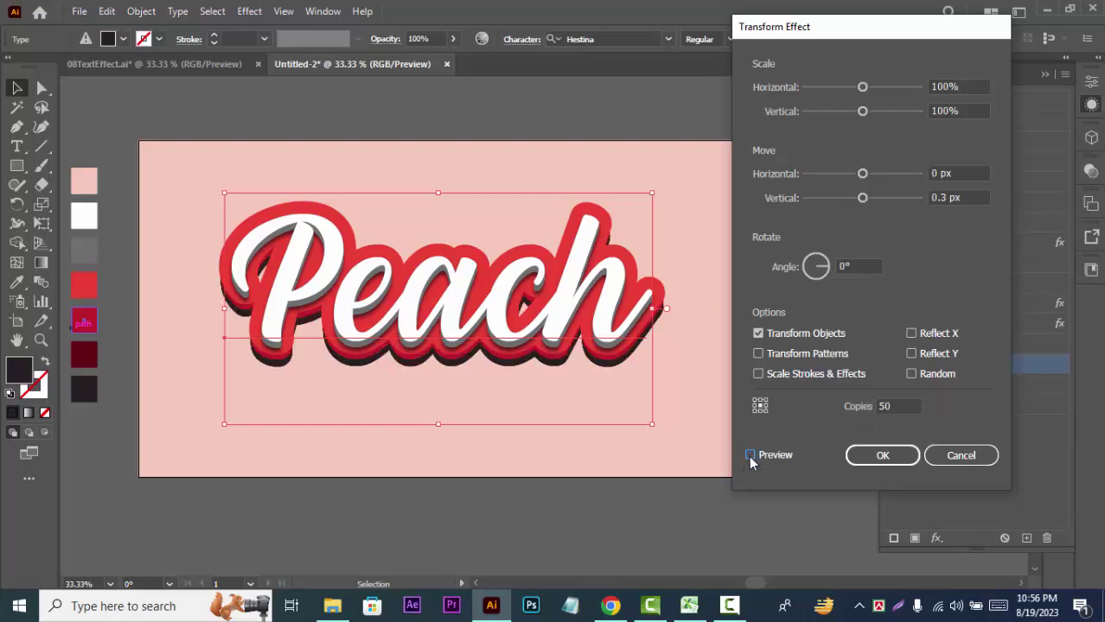
pyautogui.click(875, 457)
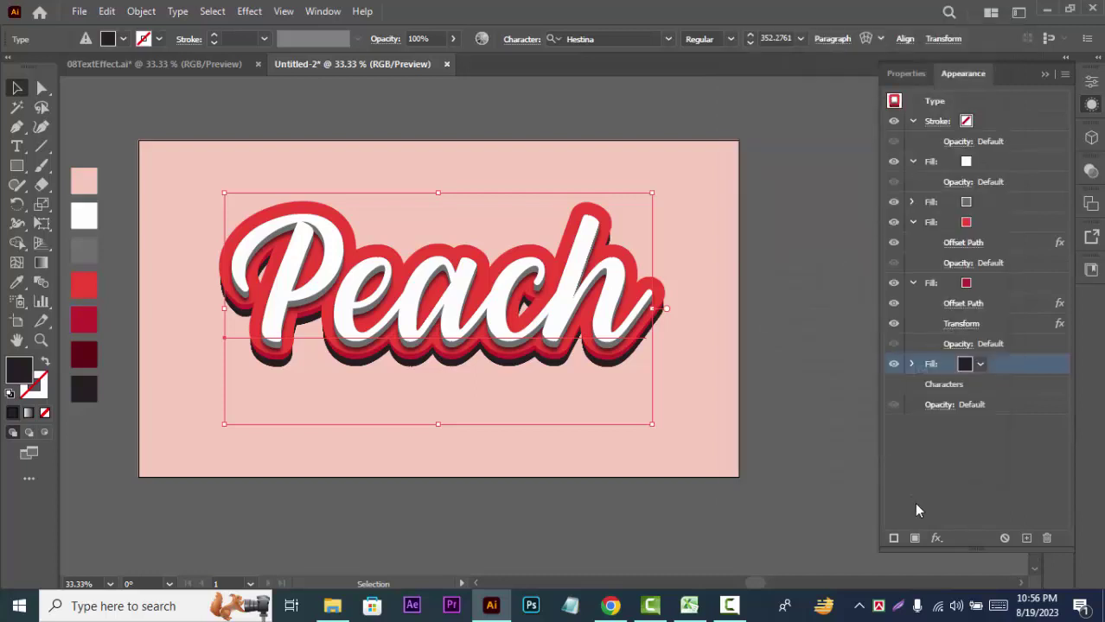
# Add a Gaussian Blur effect with a radius of about 7.2 pixels to the black fill
pyautogui.click(912, 362)
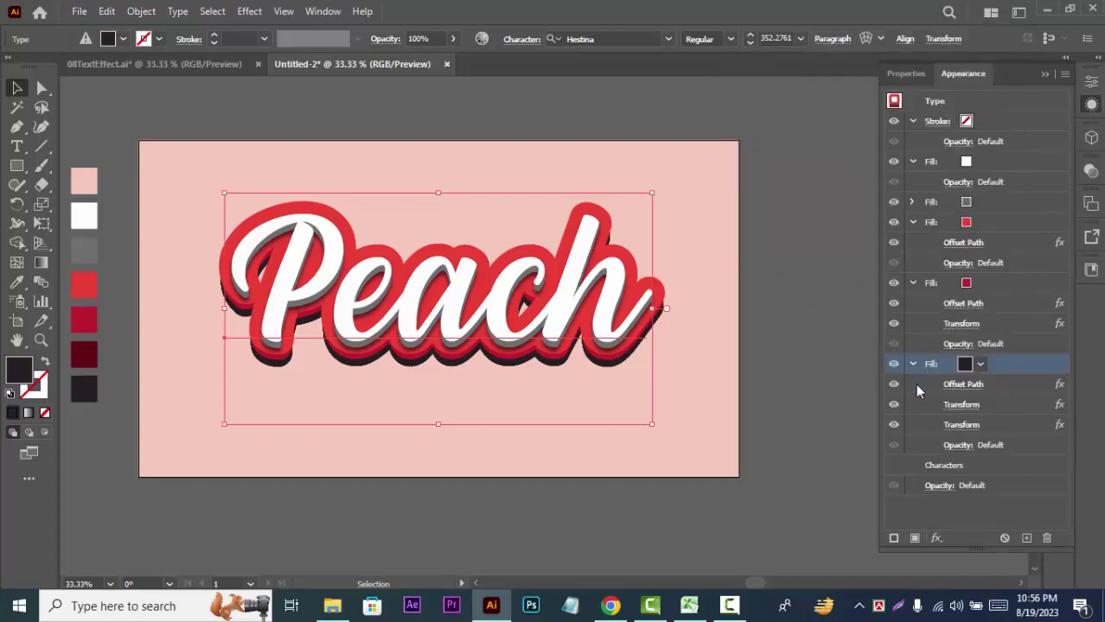
pyautogui.click(935, 537)
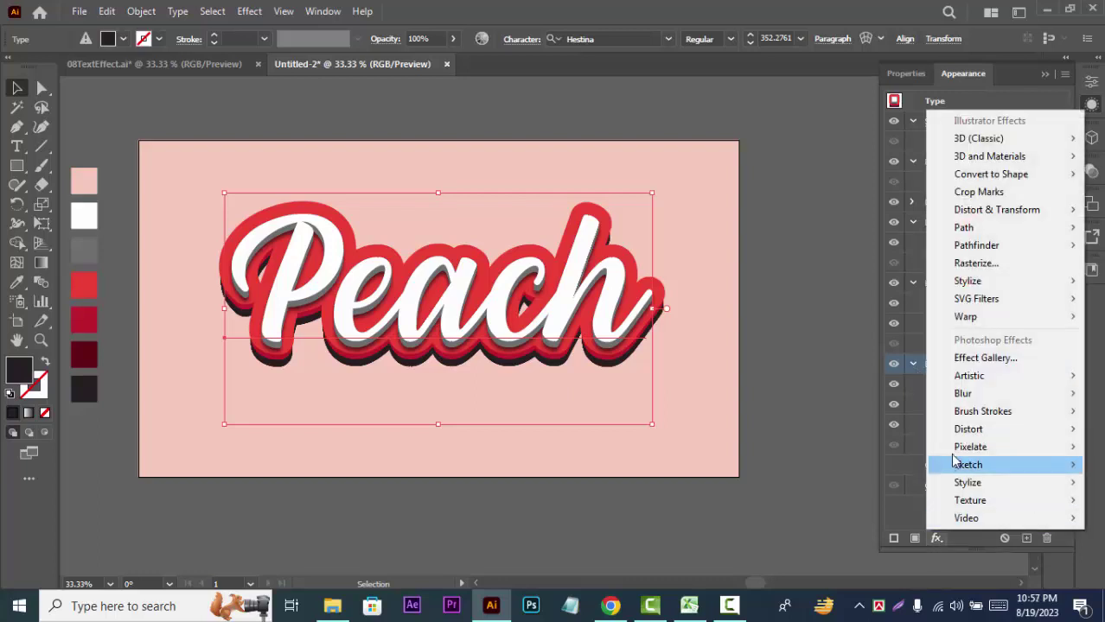
pyautogui.moveTo(962, 395)
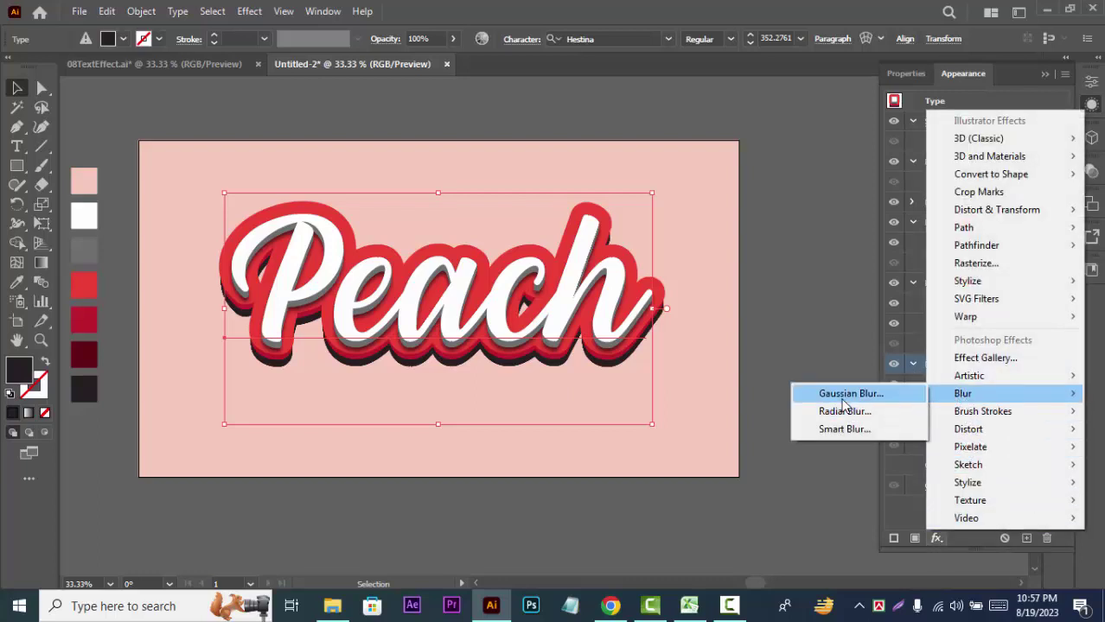
pyautogui.click(842, 399)
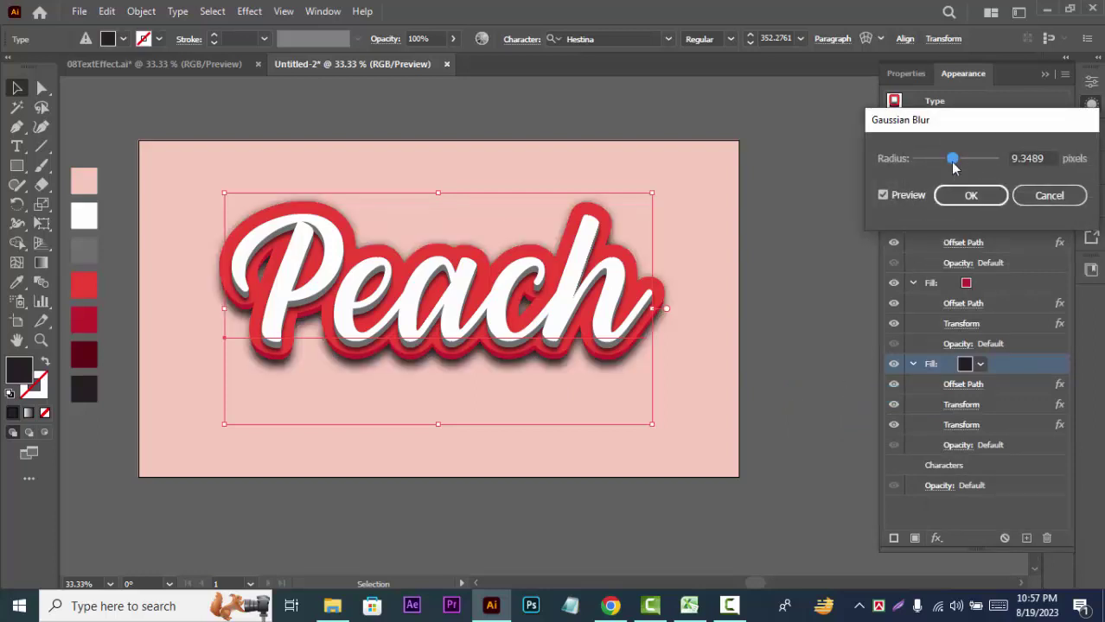
pyautogui.moveTo(953, 159); pyautogui.dragTo(949, 161)
pyautogui.moveTo(949, 161); pyautogui.dragTo(944, 161)
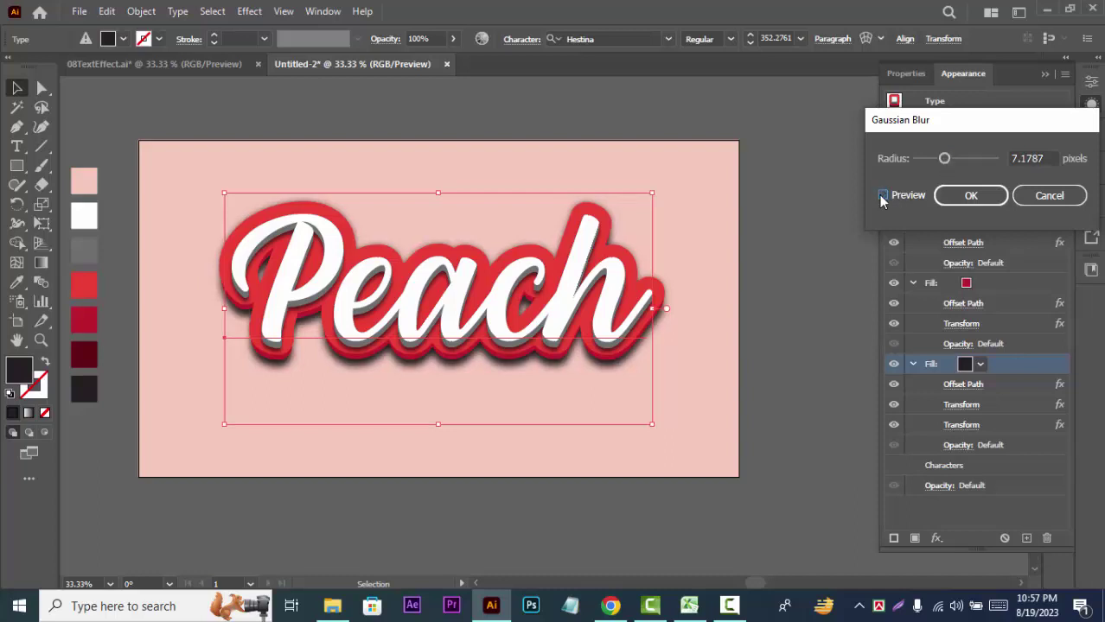
pyautogui.click(974, 199)
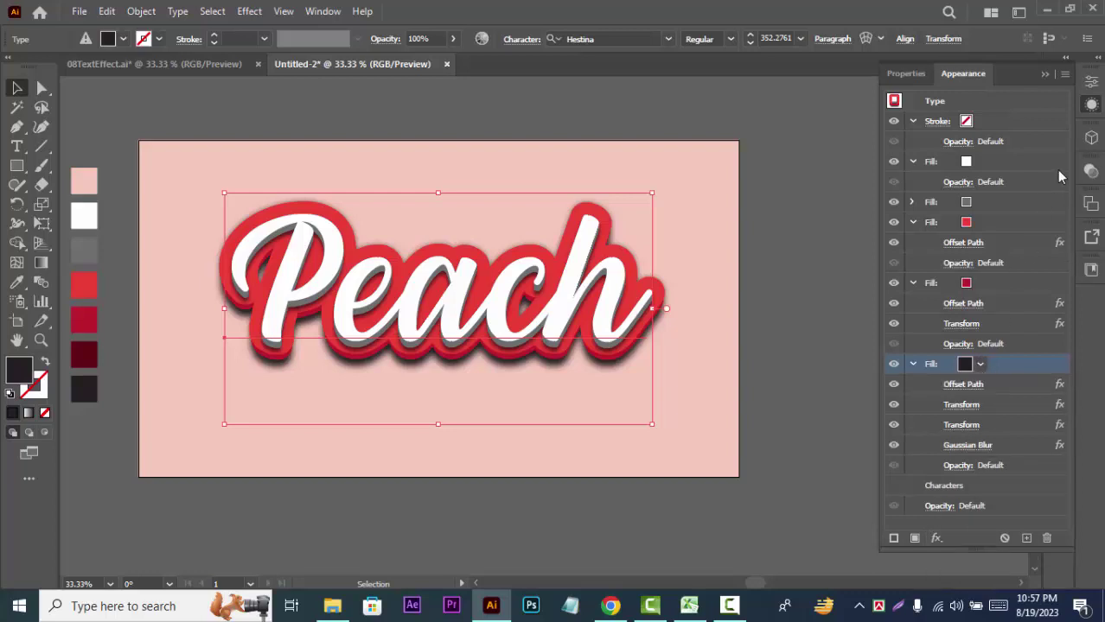
# Lower the opacity of the blurred black fill to 80%
pyautogui.click(1091, 171)
pyautogui.click(1091, 171)
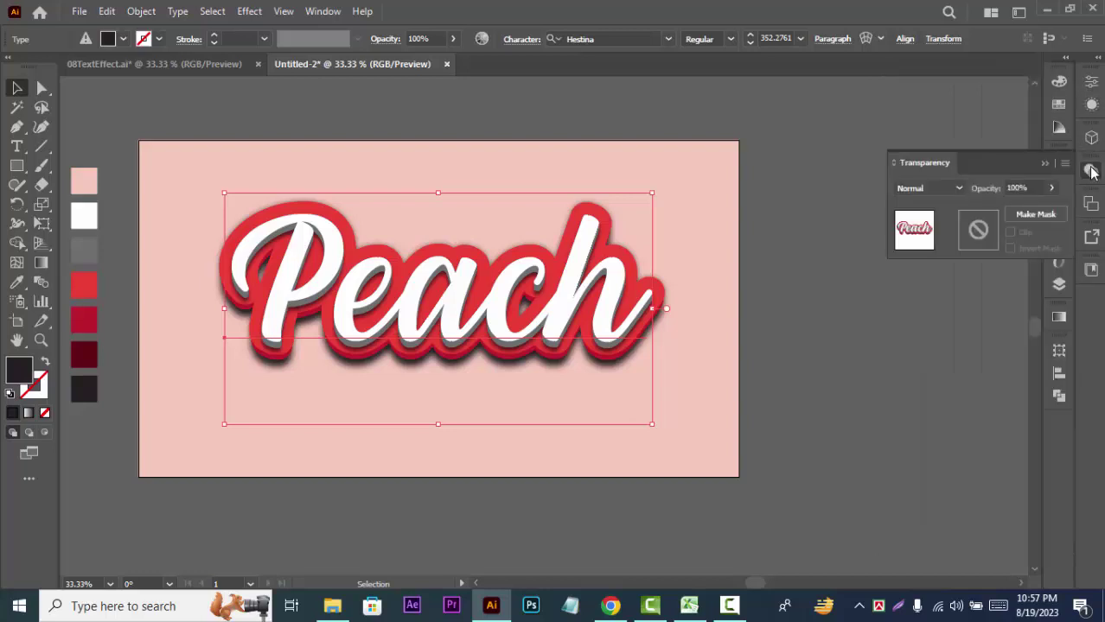
pyautogui.click(1052, 190)
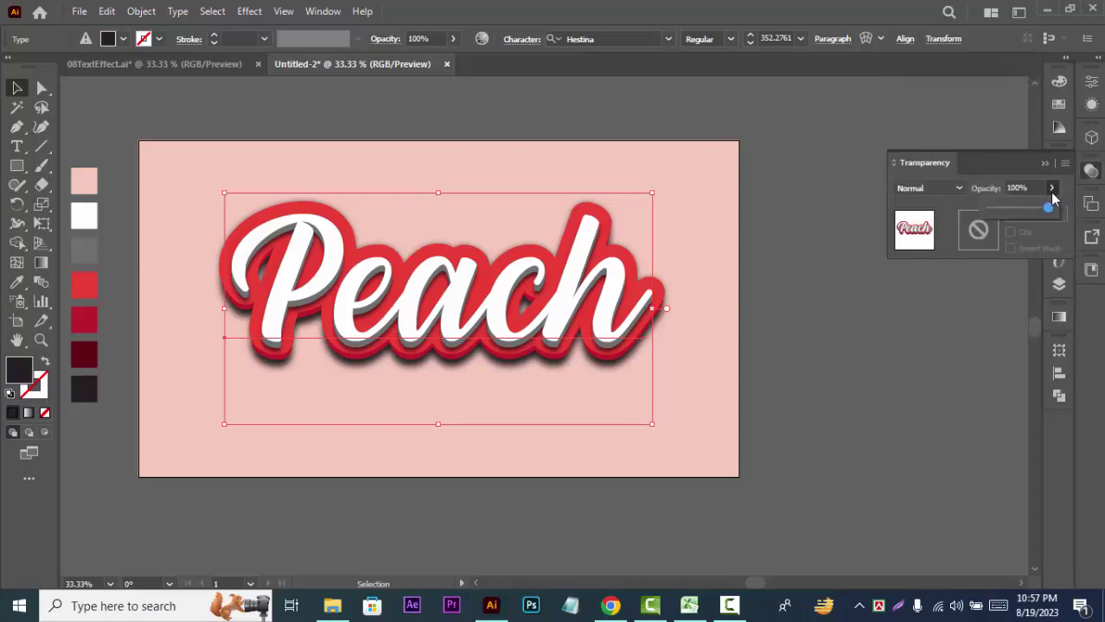
pyautogui.moveTo(1048, 211); pyautogui.dragTo(1048, 188)
pyautogui.click(1025, 190)
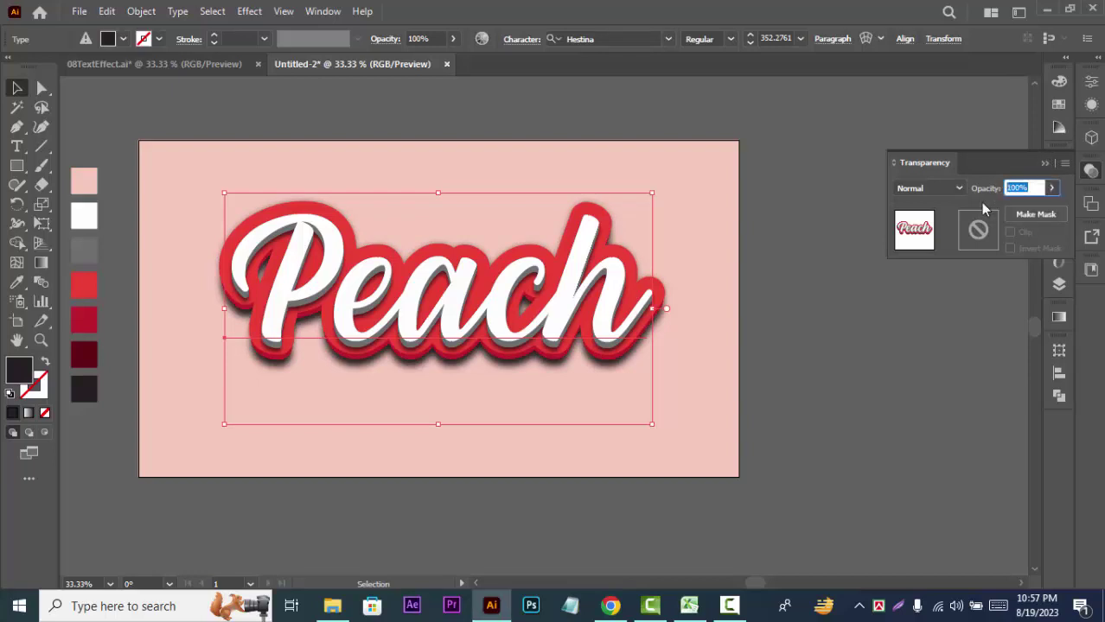
pyautogui.write('80')
pyautogui.click(1044, 164)
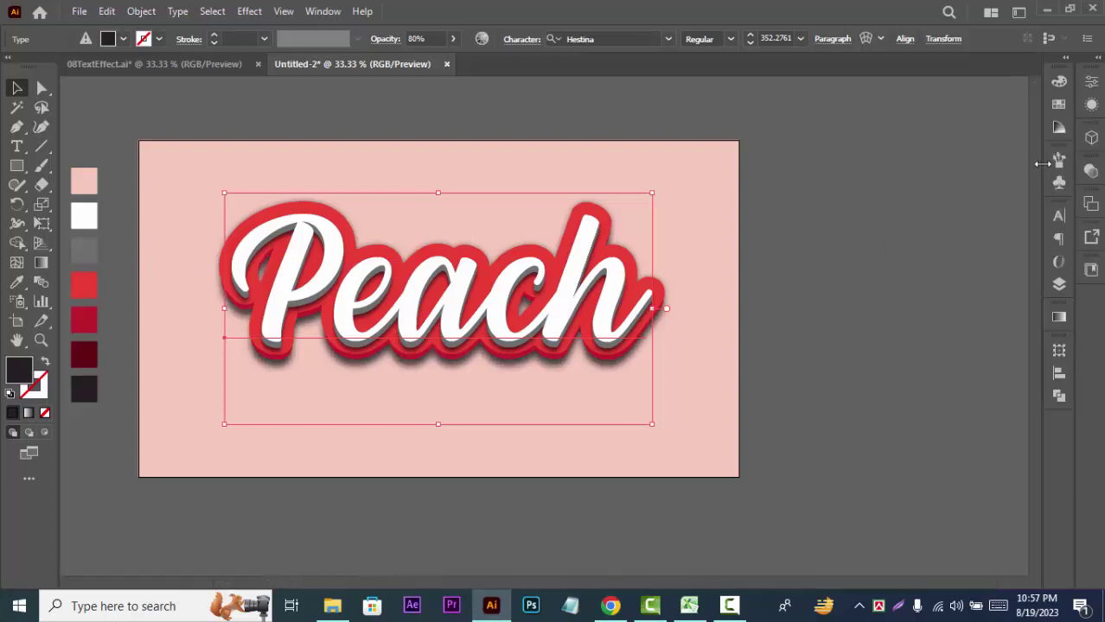
# Duplicate the crimson fill with its effects and recolour the lower copy with the dark maroon sample swatch
pyautogui.click(1090, 107)
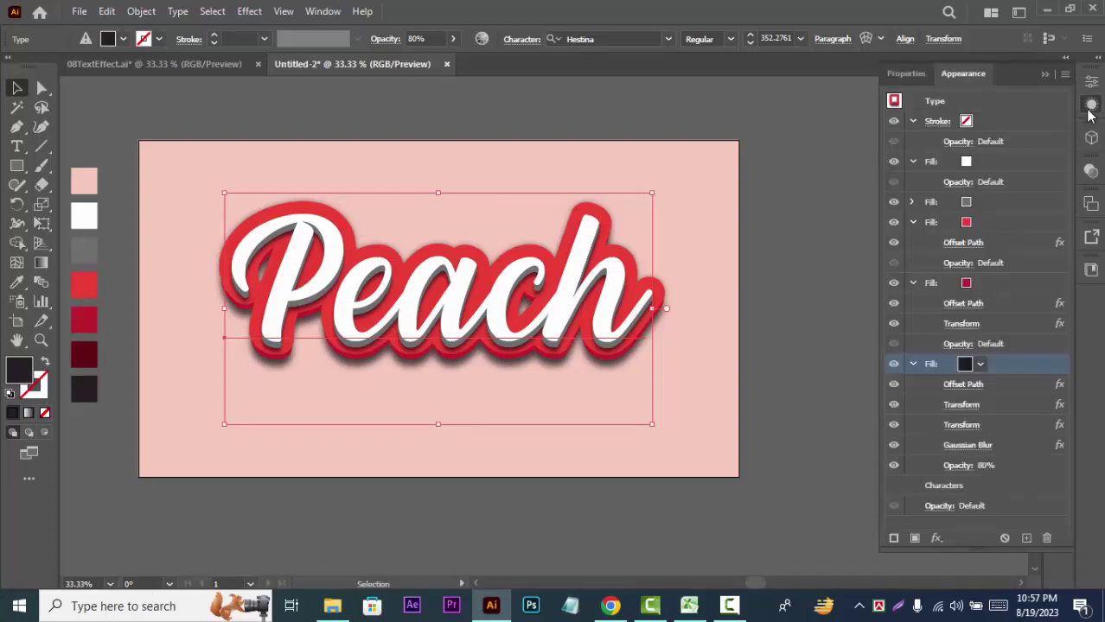
pyautogui.click(993, 286)
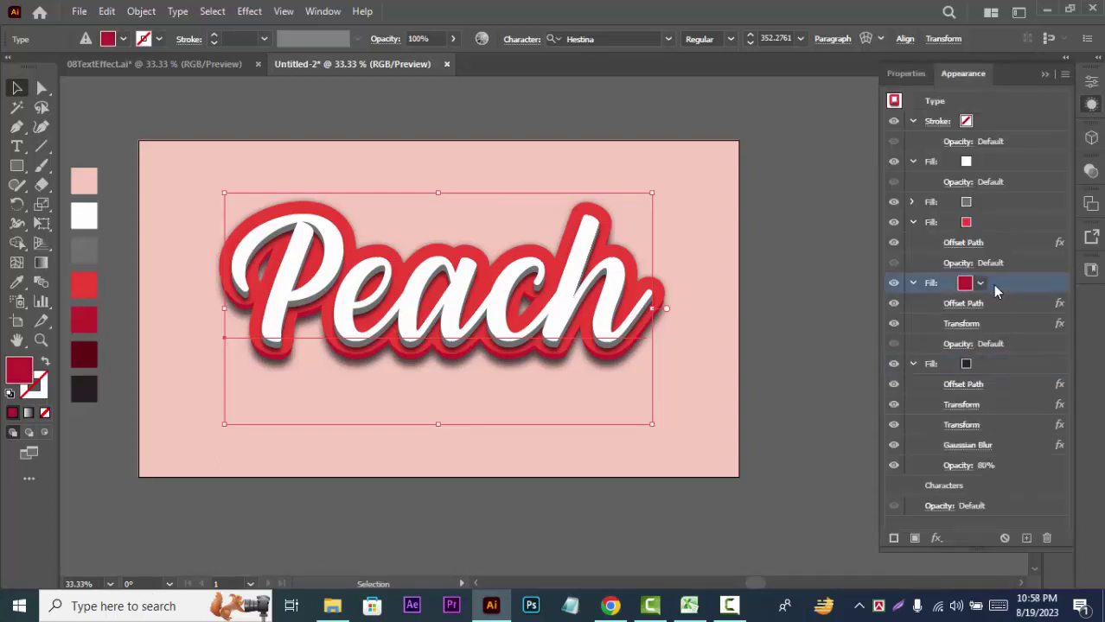
pyautogui.click(1026, 537)
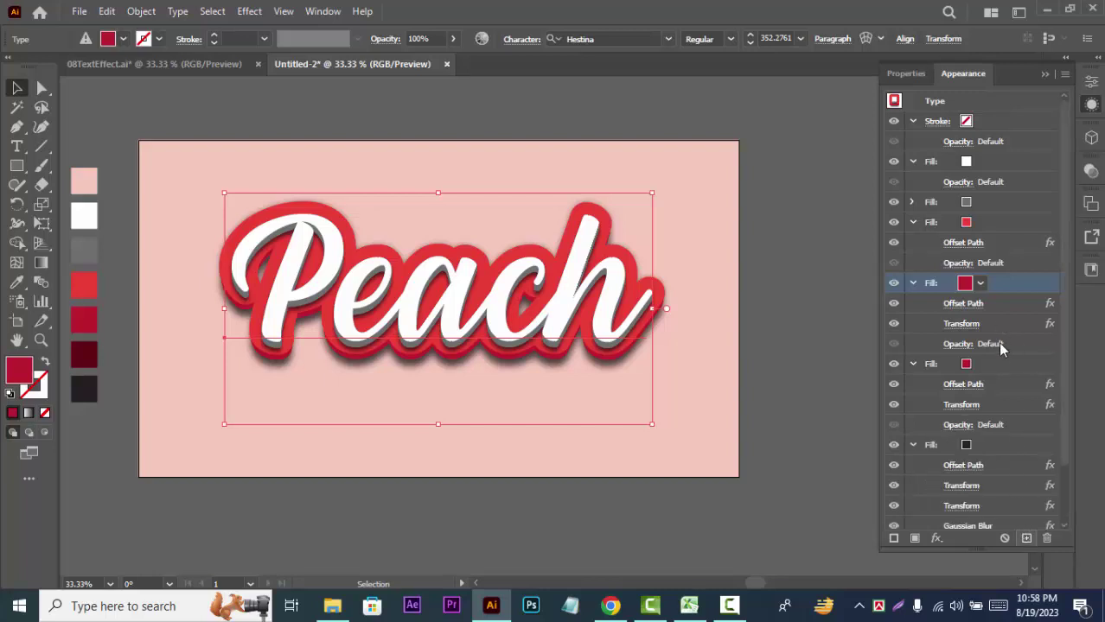
pyautogui.click(992, 364)
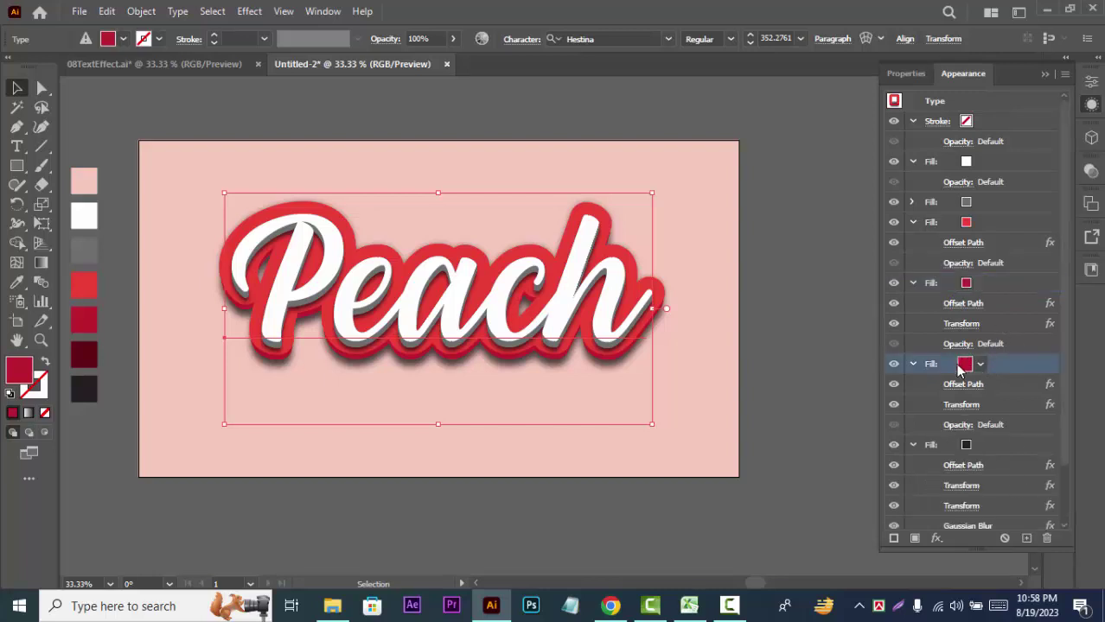
pyautogui.click(965, 366)
pyautogui.click(16, 284)
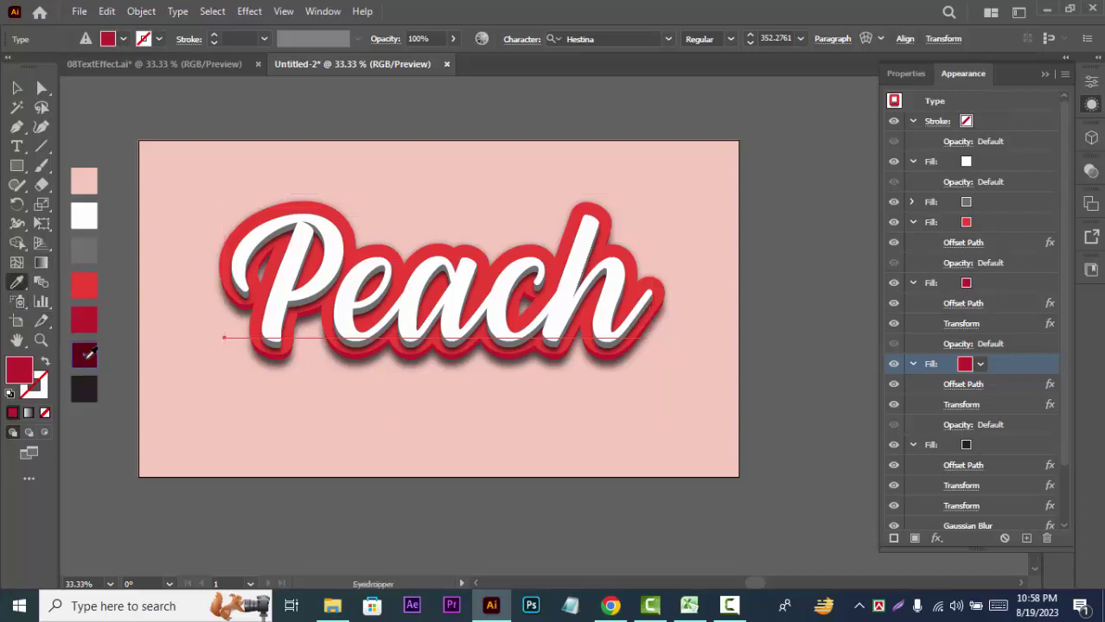
pyautogui.click(85, 355)
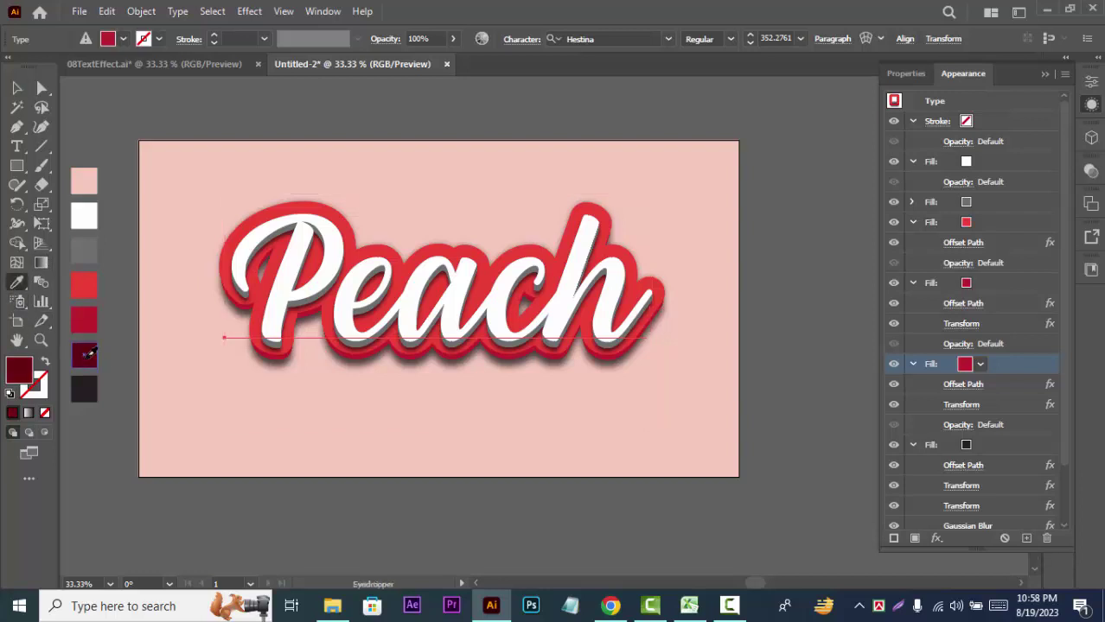
# Add another Transform effect to the dark maroon fill with a 0.3 px vertical move and 50 copies
pyautogui.click(935, 539)
pyautogui.moveTo(971, 216)
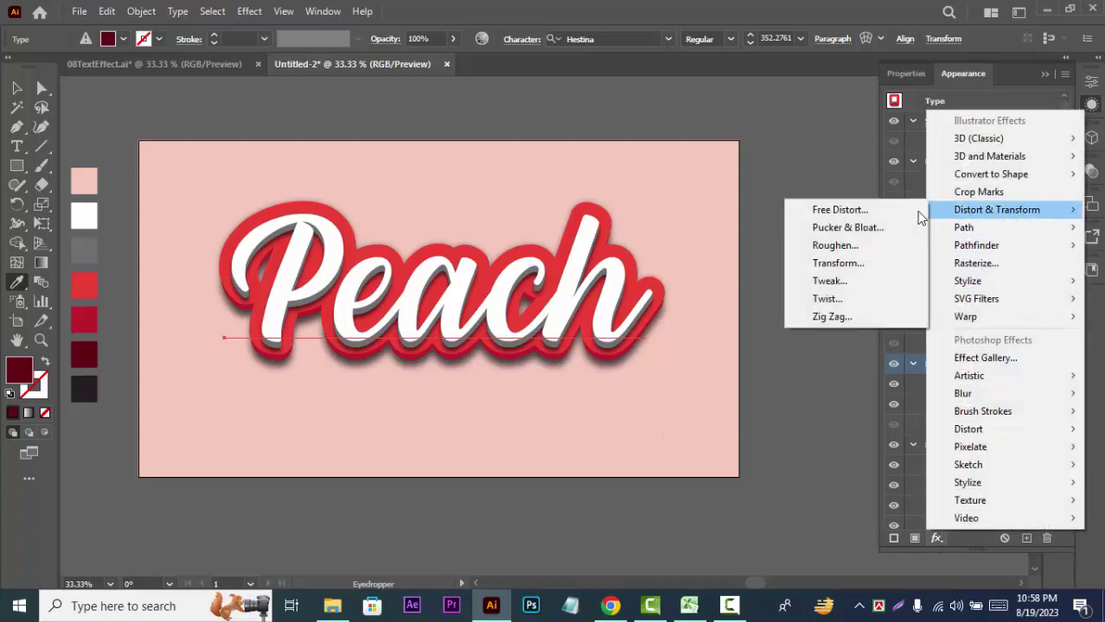
pyautogui.click(835, 263)
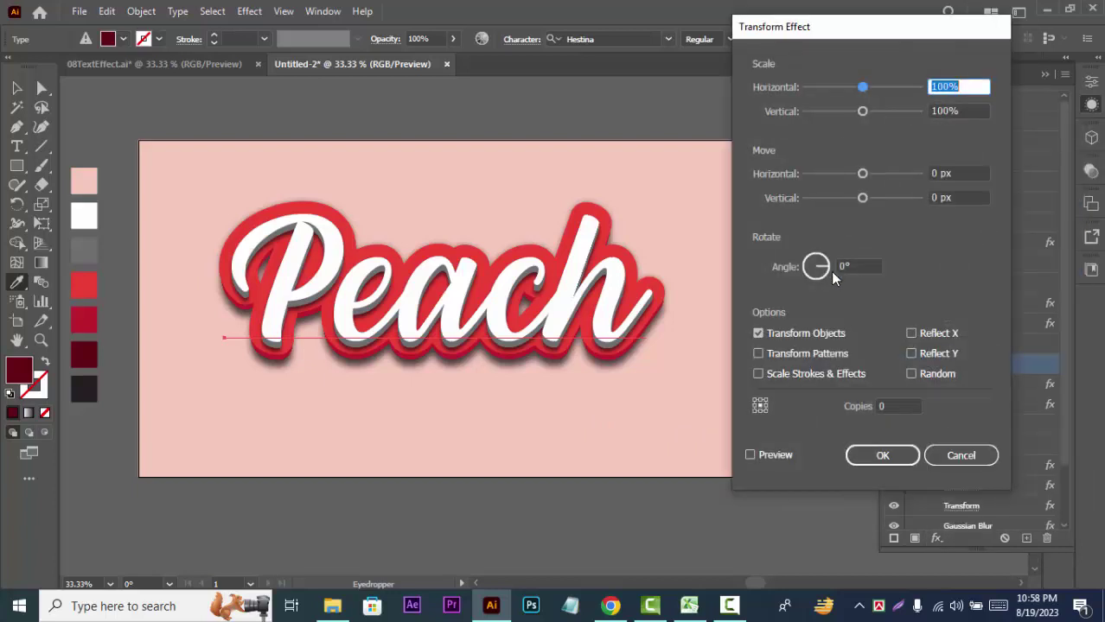
pyautogui.click(956, 197)
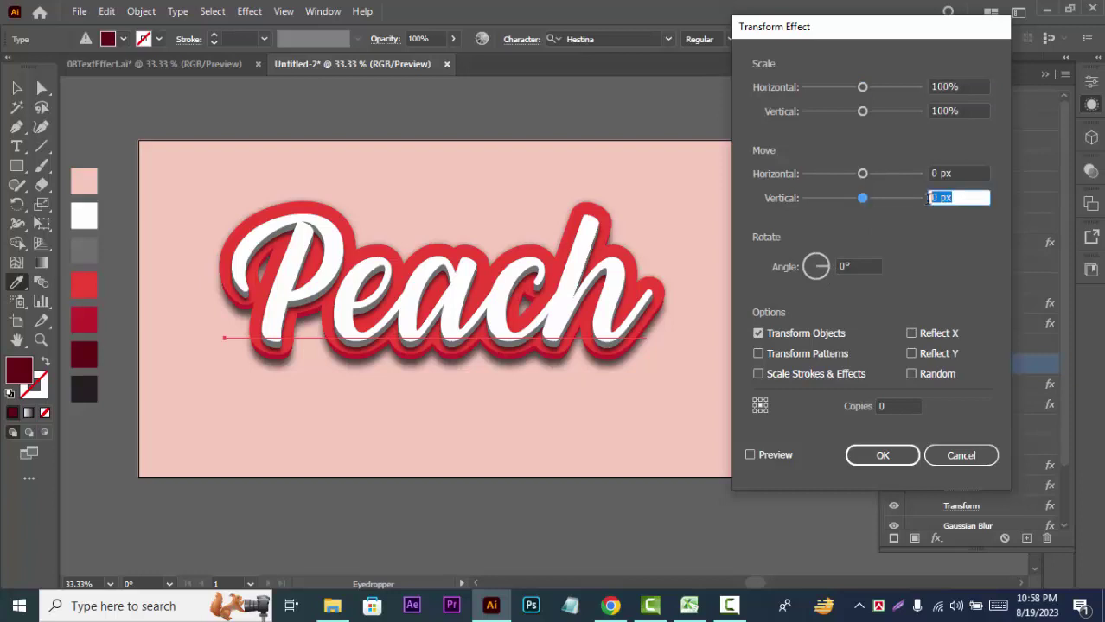
pyautogui.write('0.3')
pyautogui.click(883, 408)
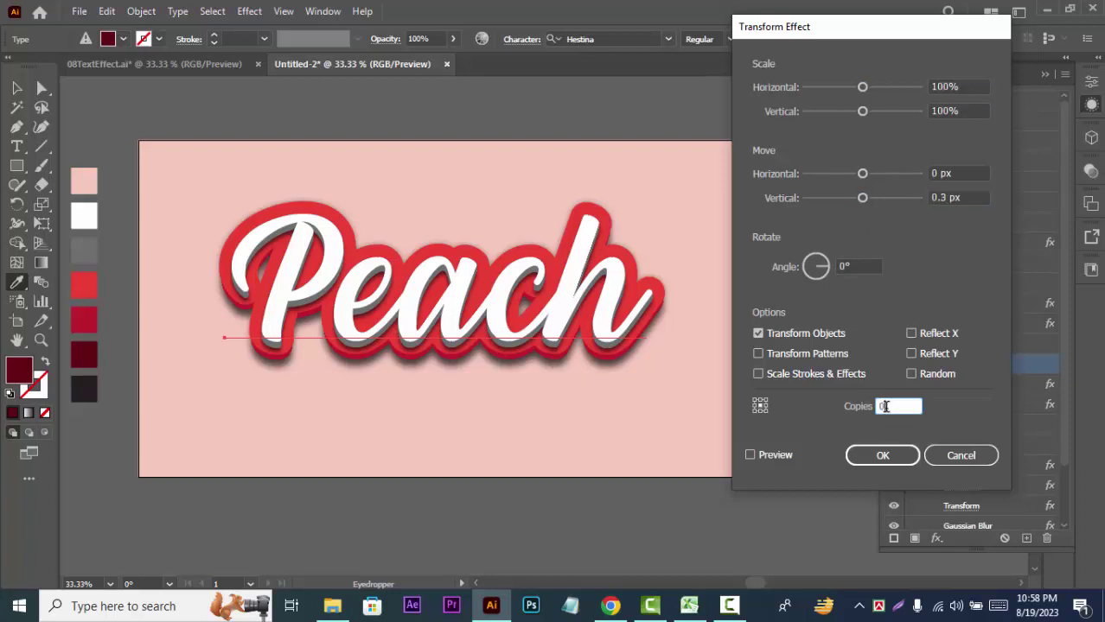
pyautogui.write('50')
pyautogui.click(750, 458)
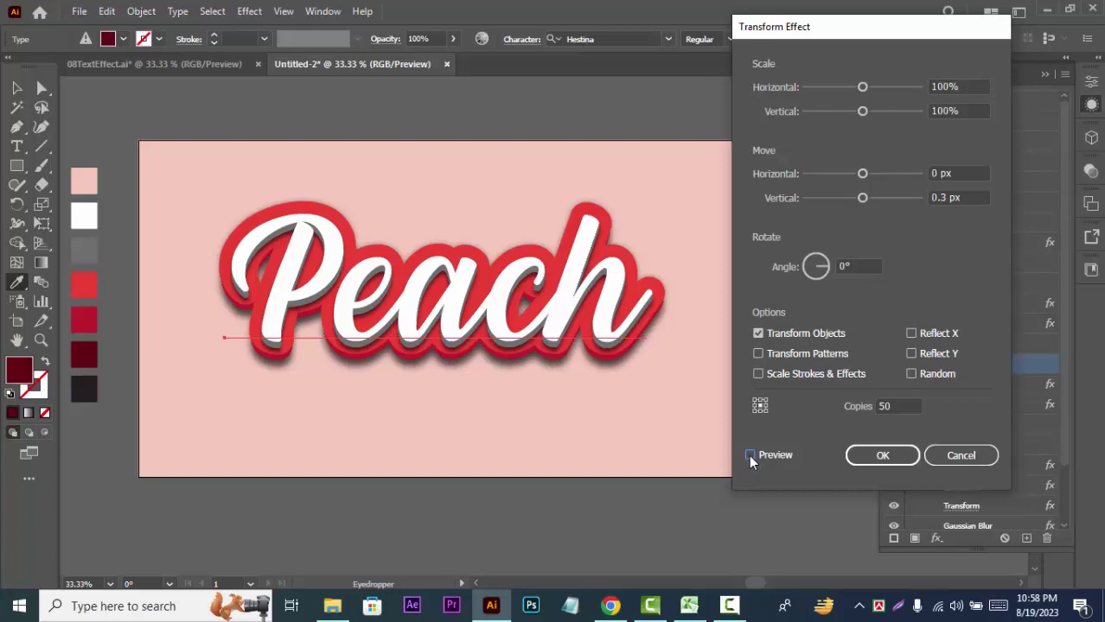
pyautogui.click(750, 456)
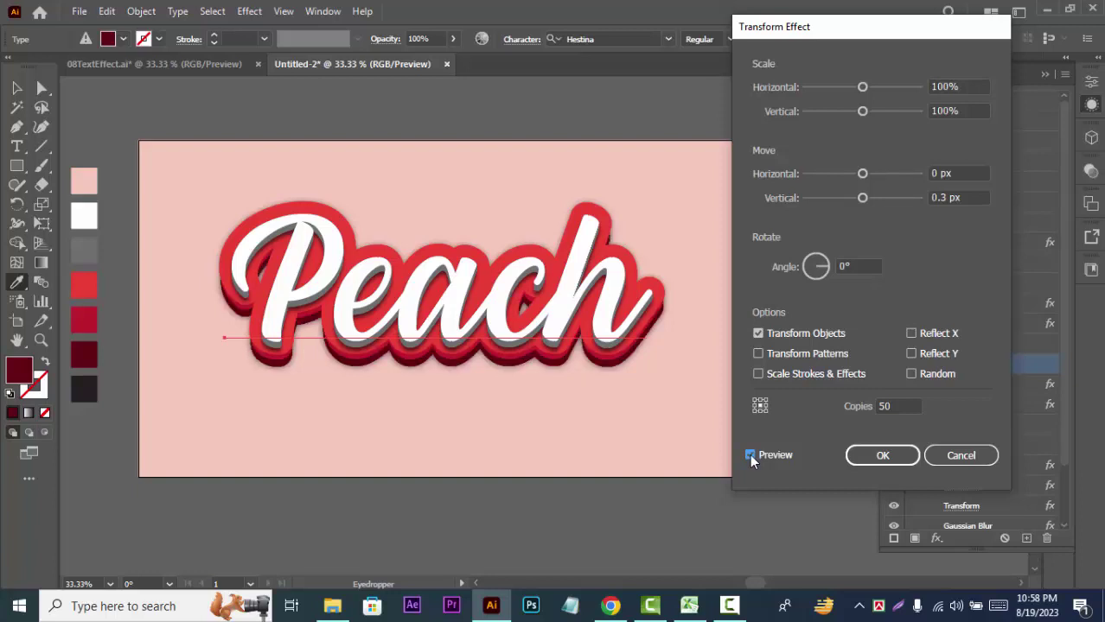
pyautogui.click(879, 458)
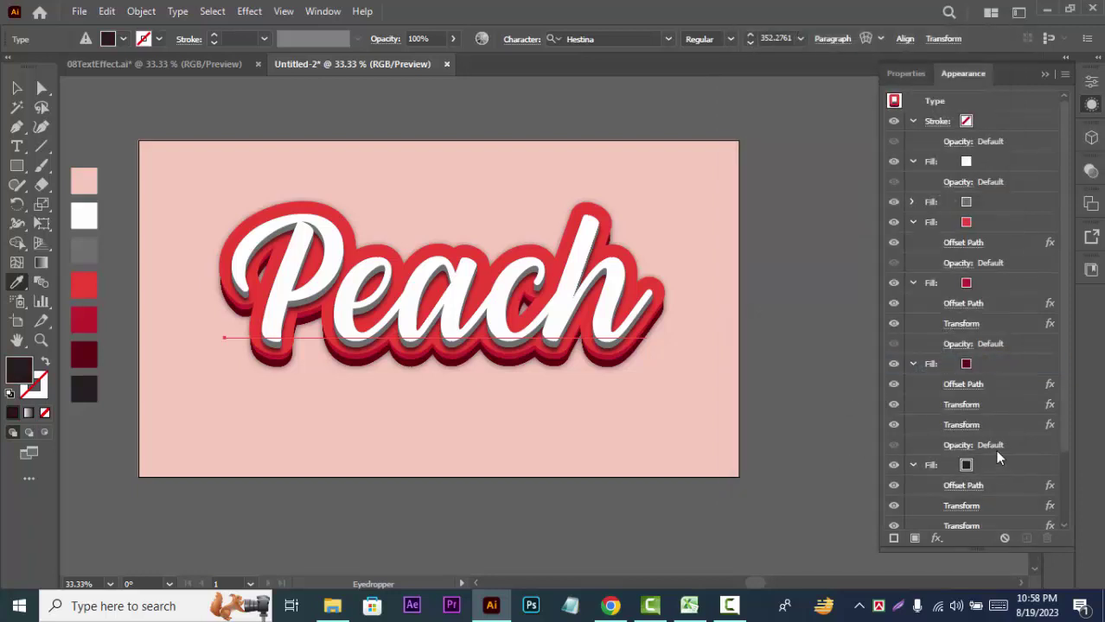
# Set the second Transform effect of the black fill to 60 copies and compare the preview
pyautogui.click(1000, 465)
pyautogui.scroll(-2, 1011, 465)
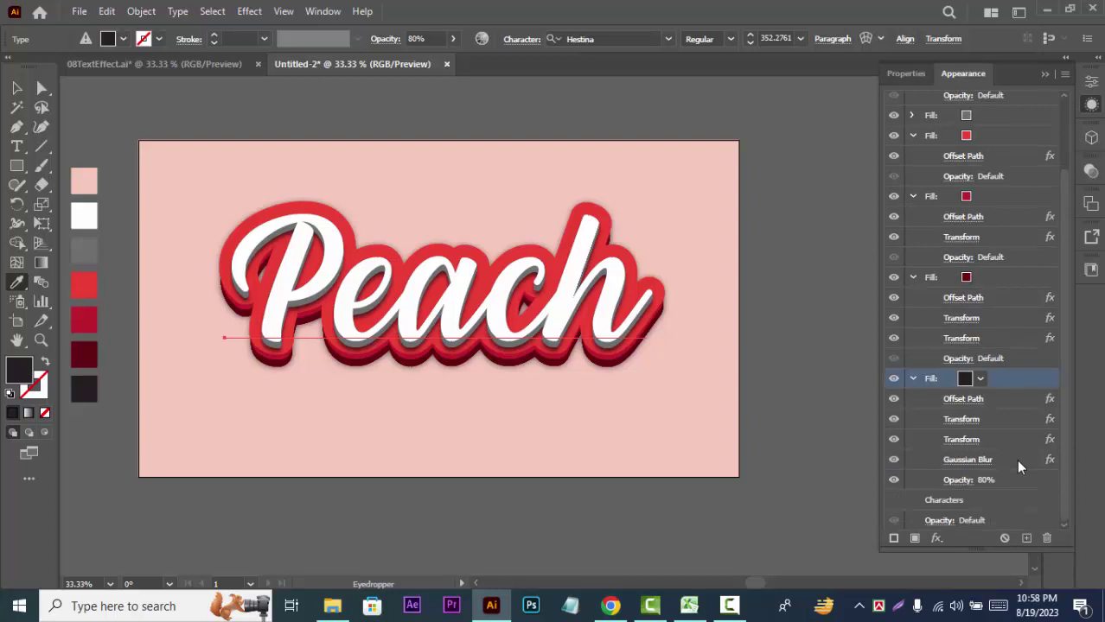
pyautogui.click(960, 442)
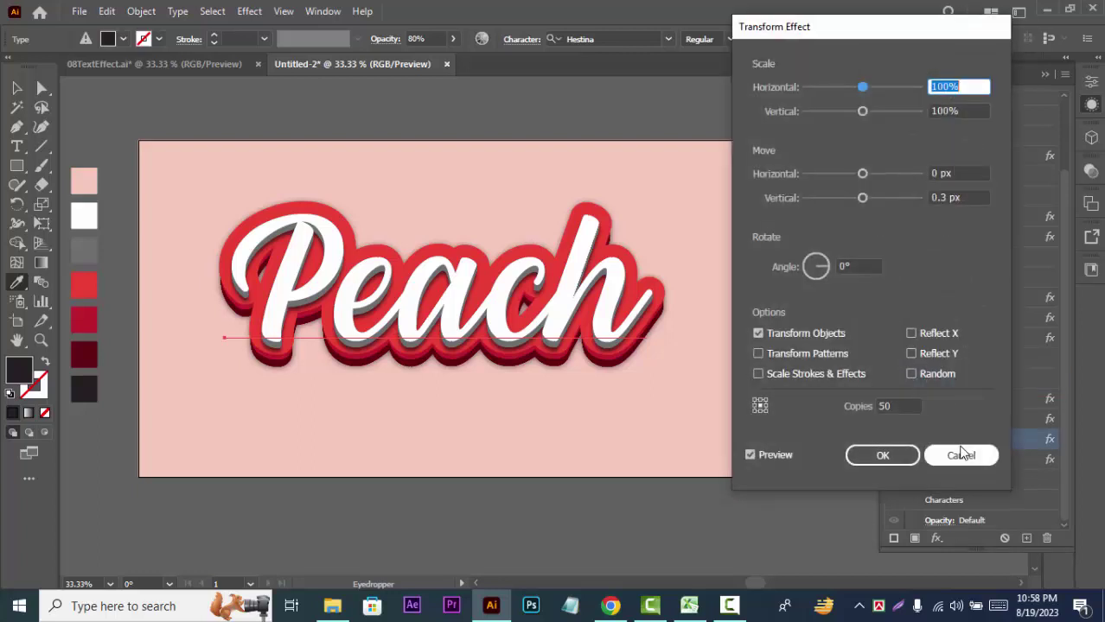
pyautogui.moveTo(893, 411); pyautogui.dragTo(870, 406)
pyautogui.write('60')
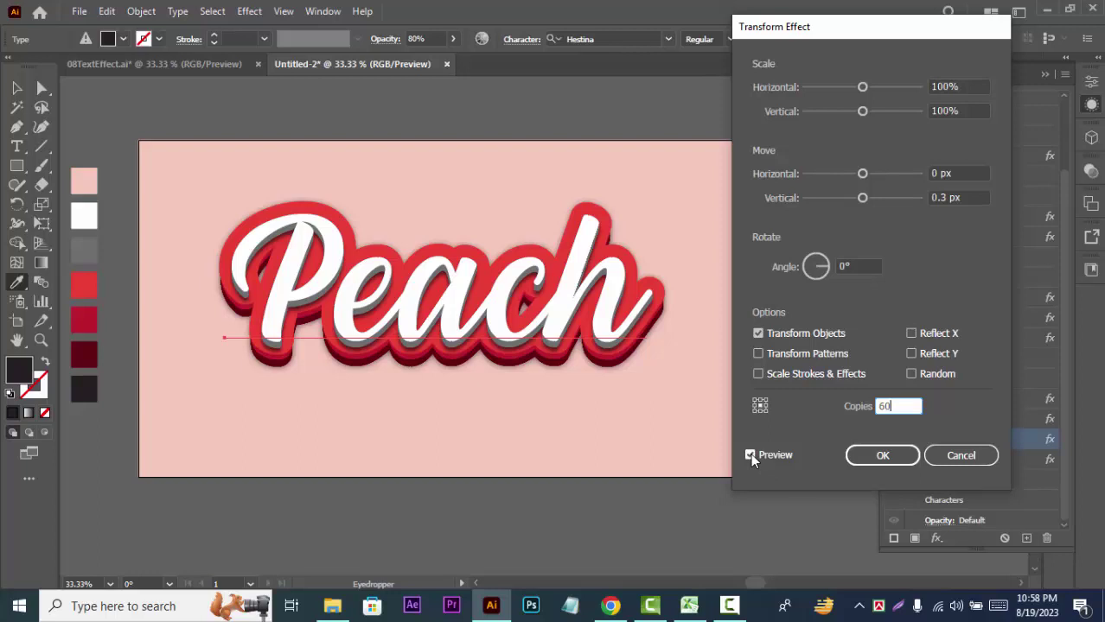
pyautogui.click(751, 455)
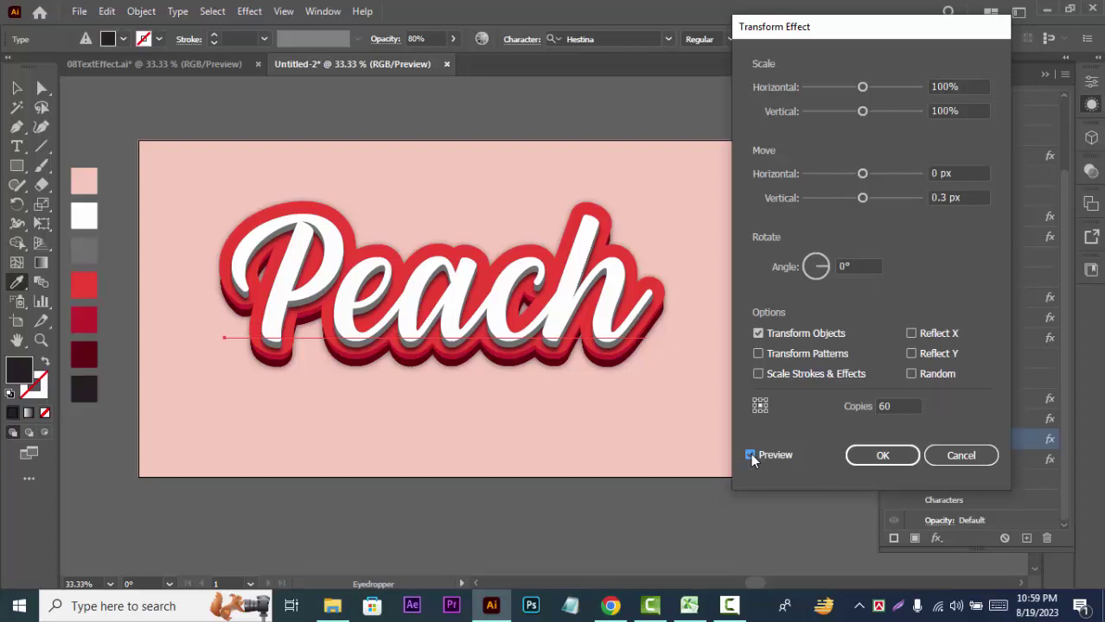
pyautogui.click(751, 456)
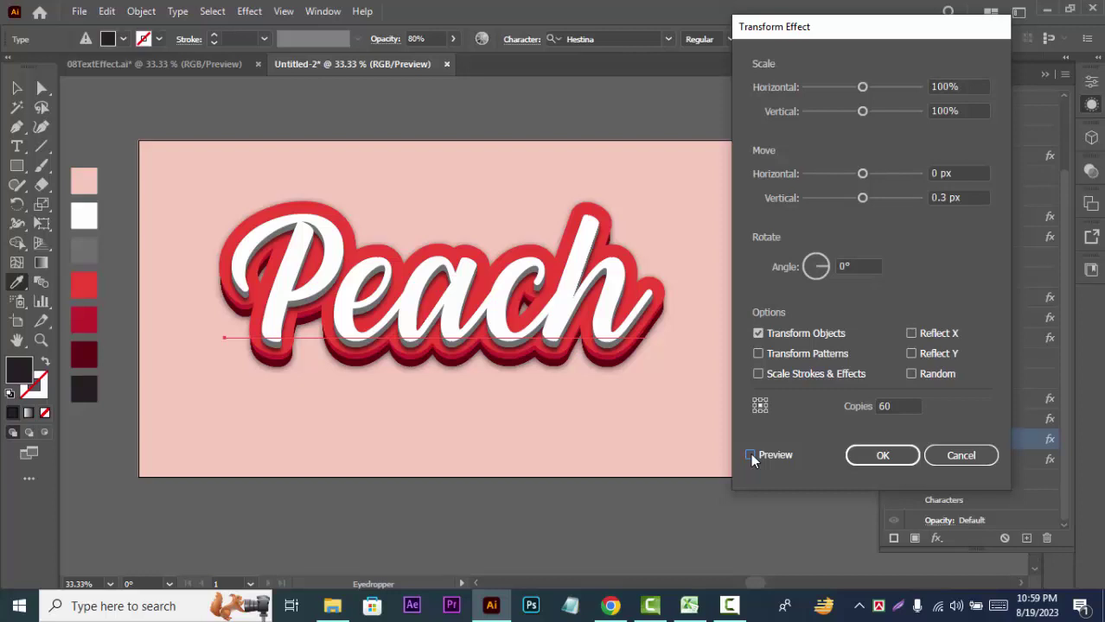
pyautogui.click(750, 455)
# Try 70 copies for the black fill's second Transform effect
pyautogui.click(878, 408)
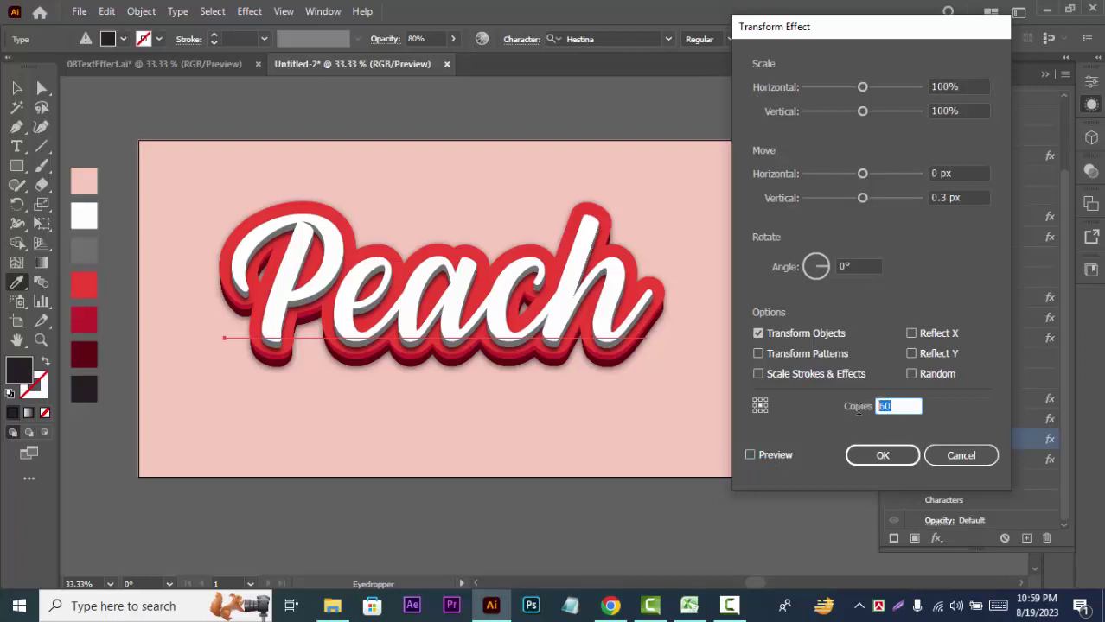
pyautogui.write('70')
pyautogui.click(749, 455)
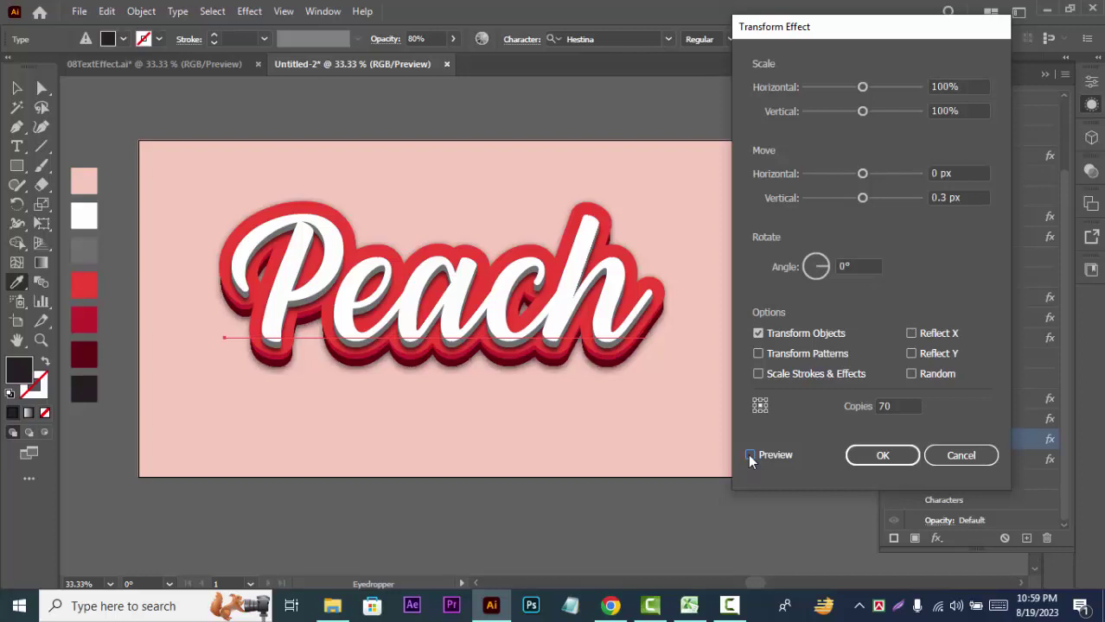
pyautogui.click(749, 455)
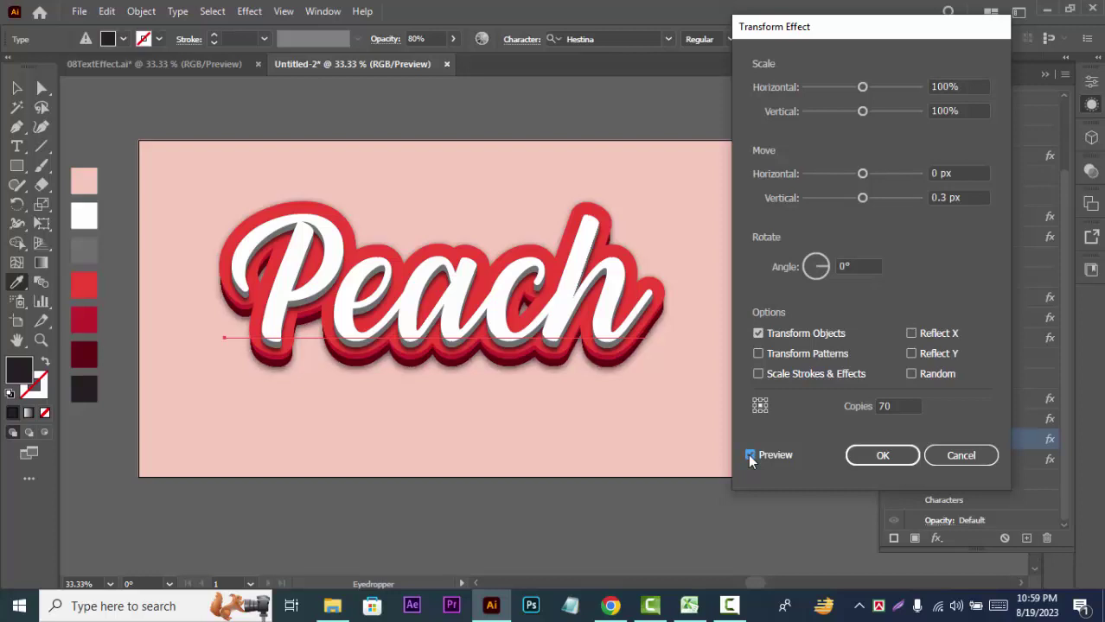
# Set the black fill's second Transform effect to 80 copies and apply it
pyautogui.click(888, 406)
pyautogui.moveTo(887, 406); pyautogui.dragTo(861, 420)
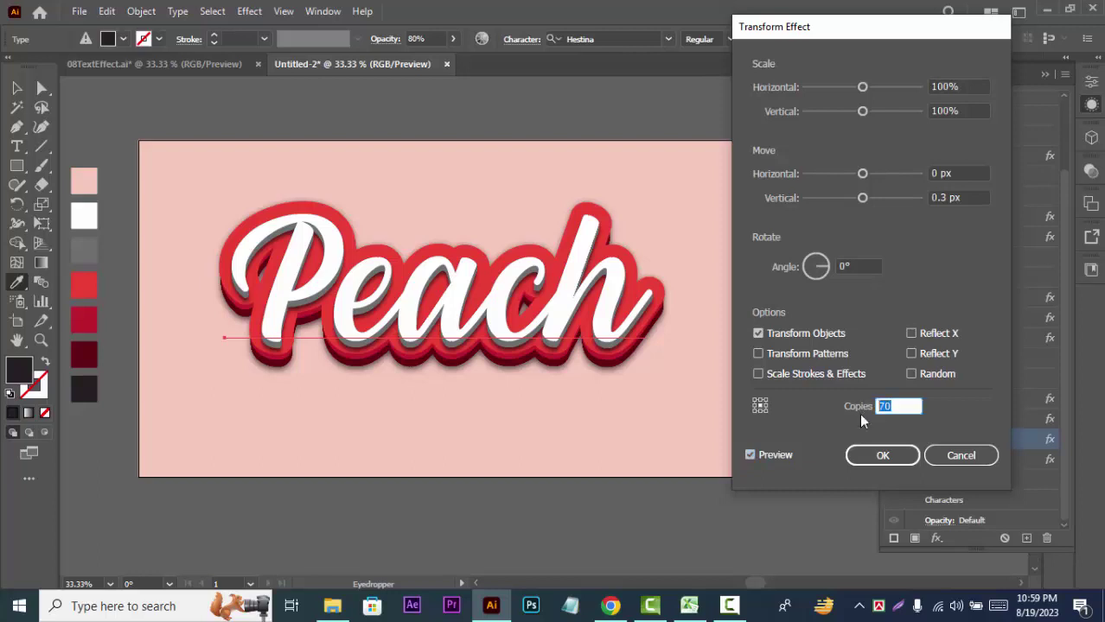
pyautogui.click(749, 454)
pyautogui.click(749, 455)
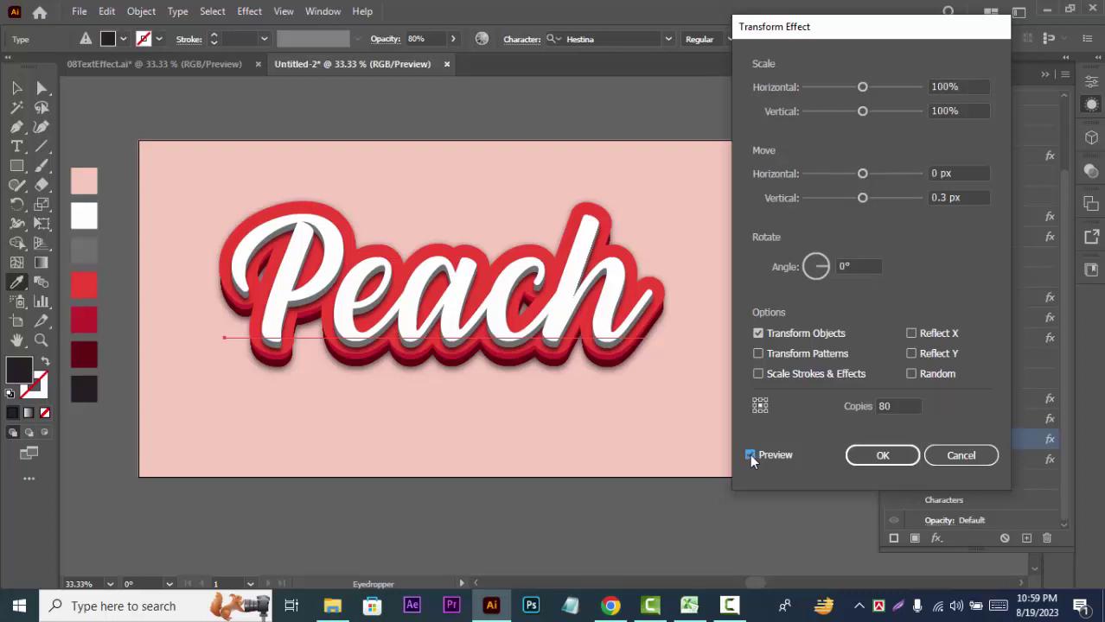
pyautogui.click(750, 459)
pyautogui.click(750, 457)
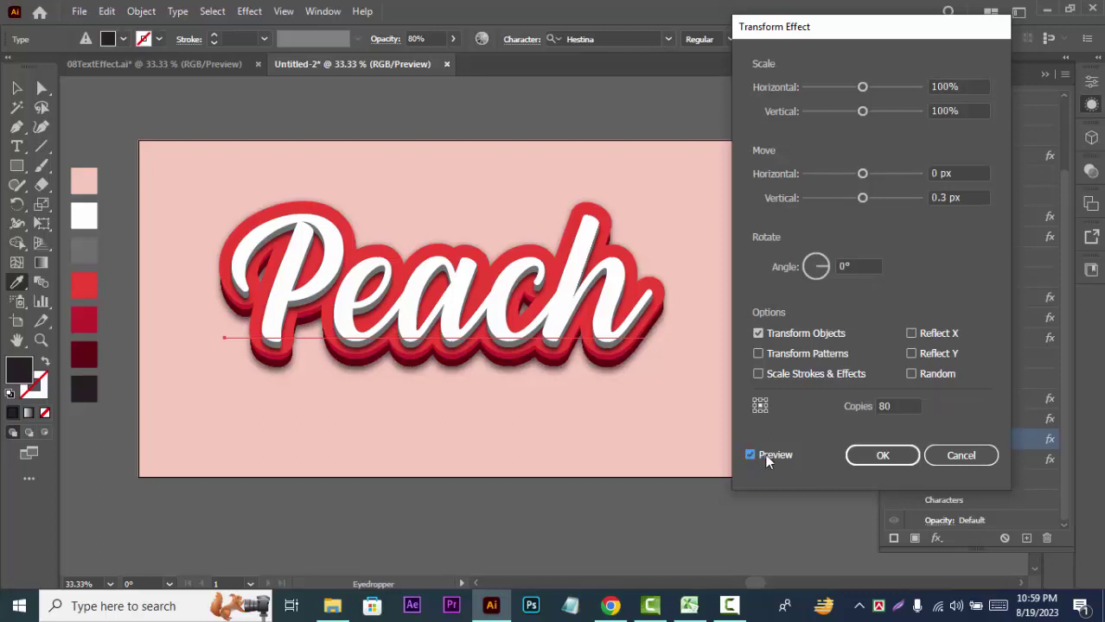
pyautogui.click(898, 456)
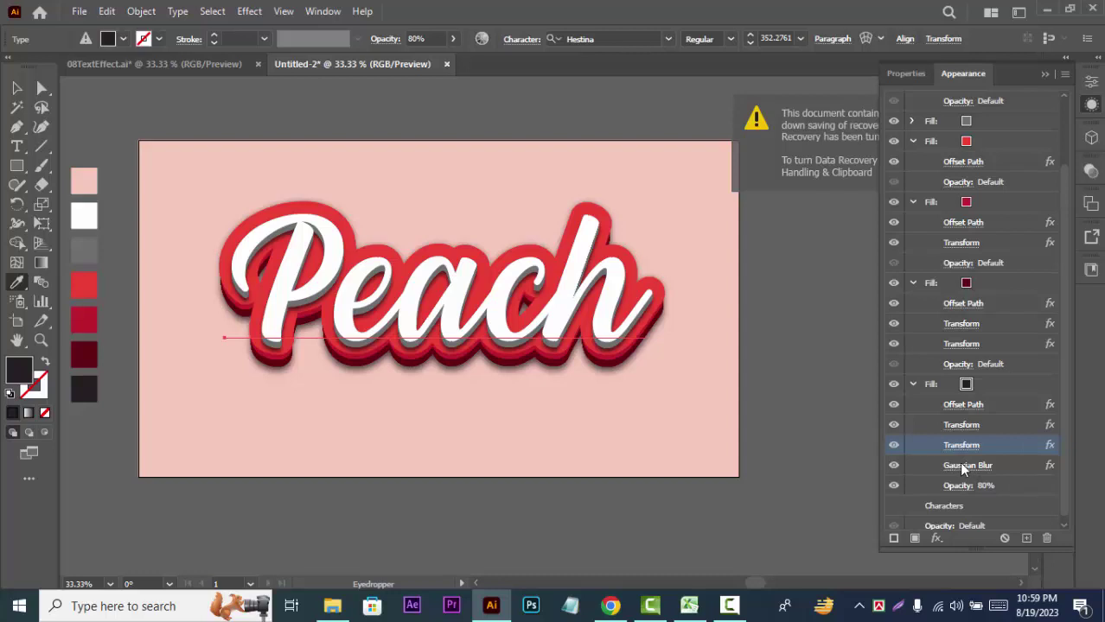
# Fine-tune the black fill's Gaussian Blur, trying a radius of about 4.6 pixels before applying a slightly larger one
pyautogui.click(961, 467)
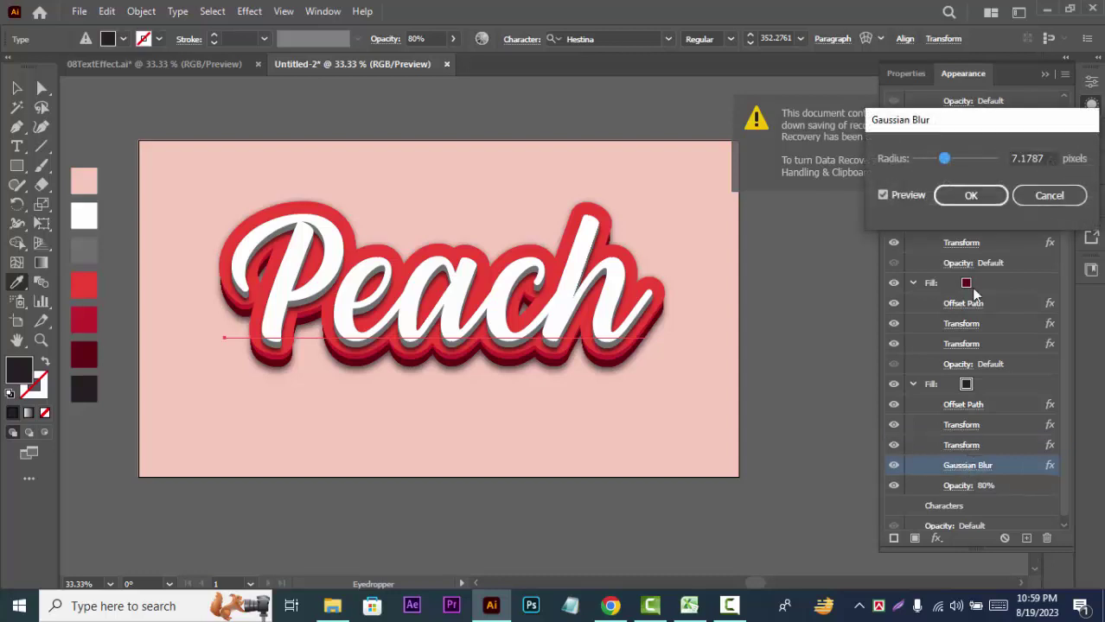
pyautogui.moveTo(937, 161); pyautogui.dragTo(938, 160)
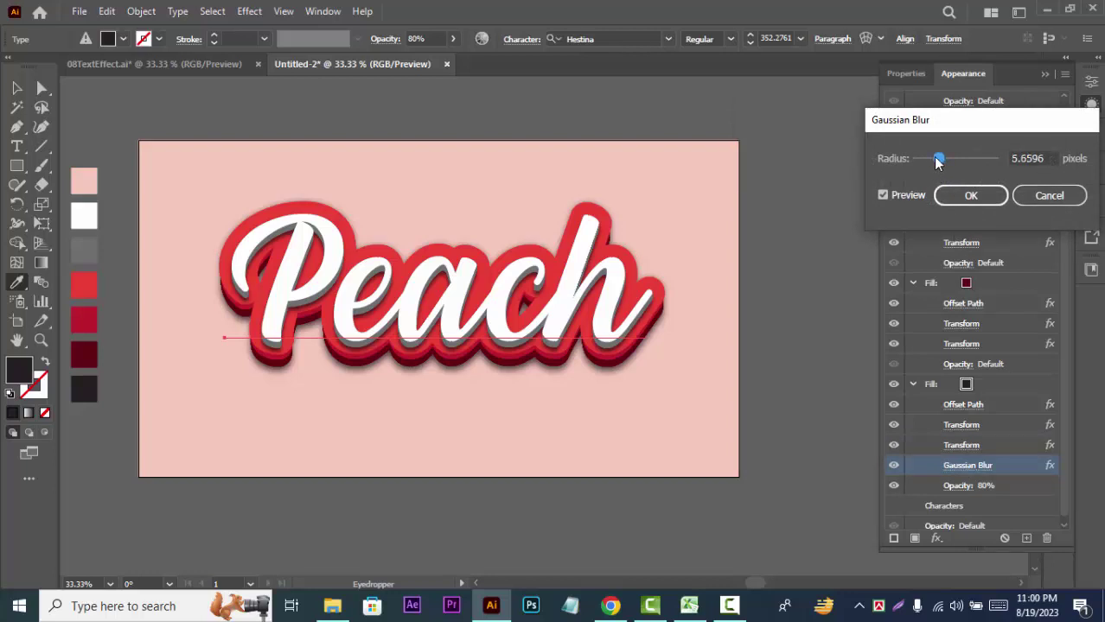
pyautogui.moveTo(938, 160); pyautogui.dragTo(933, 164)
pyautogui.click(883, 196)
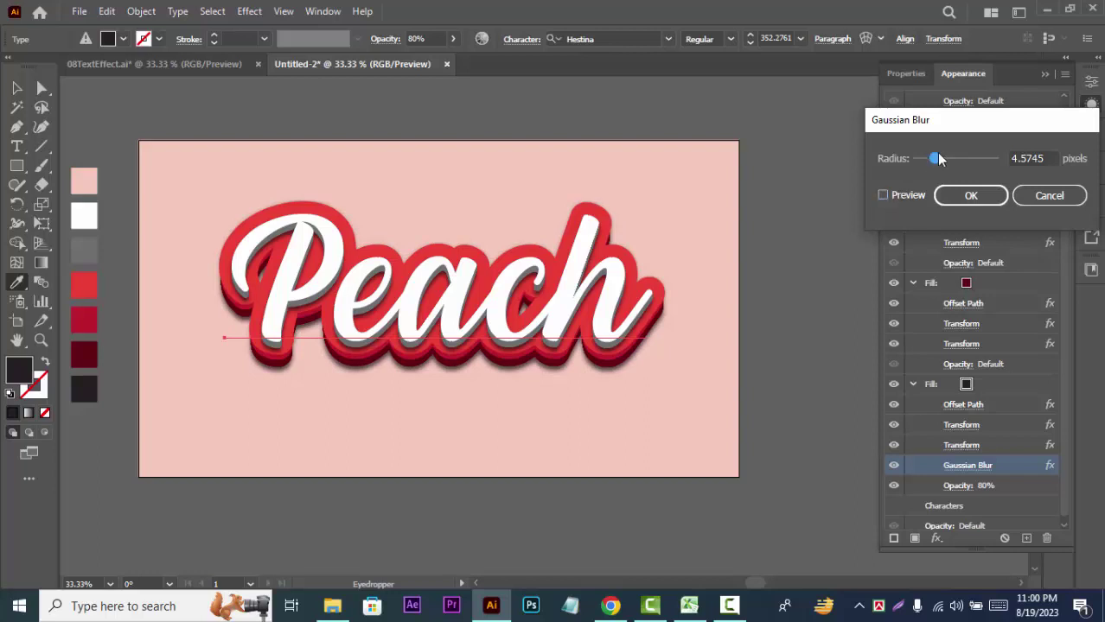
pyautogui.moveTo(935, 159); pyautogui.dragTo(948, 159)
pyautogui.click(974, 197)
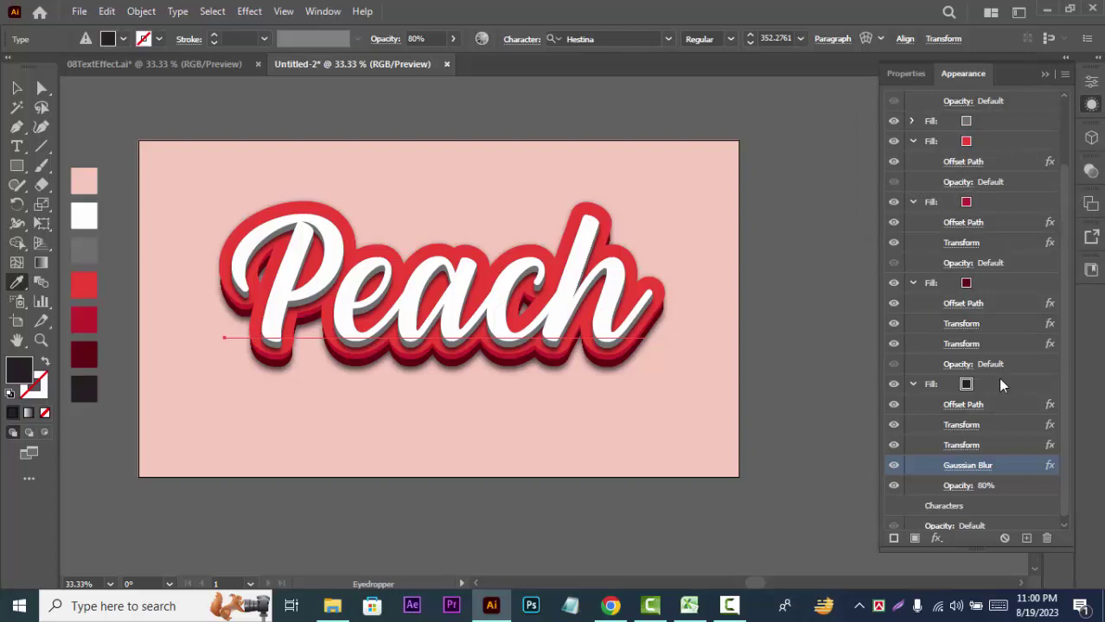
# Set the second Transform effect of the dark maroon fill to 45 copies
pyautogui.click(987, 283)
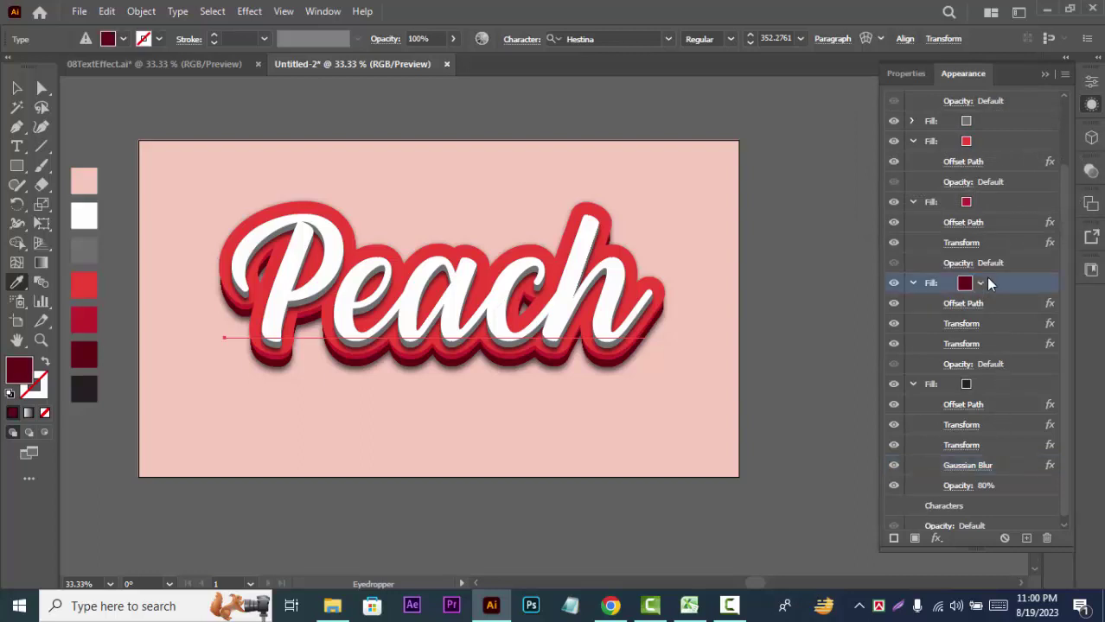
pyautogui.click(959, 344)
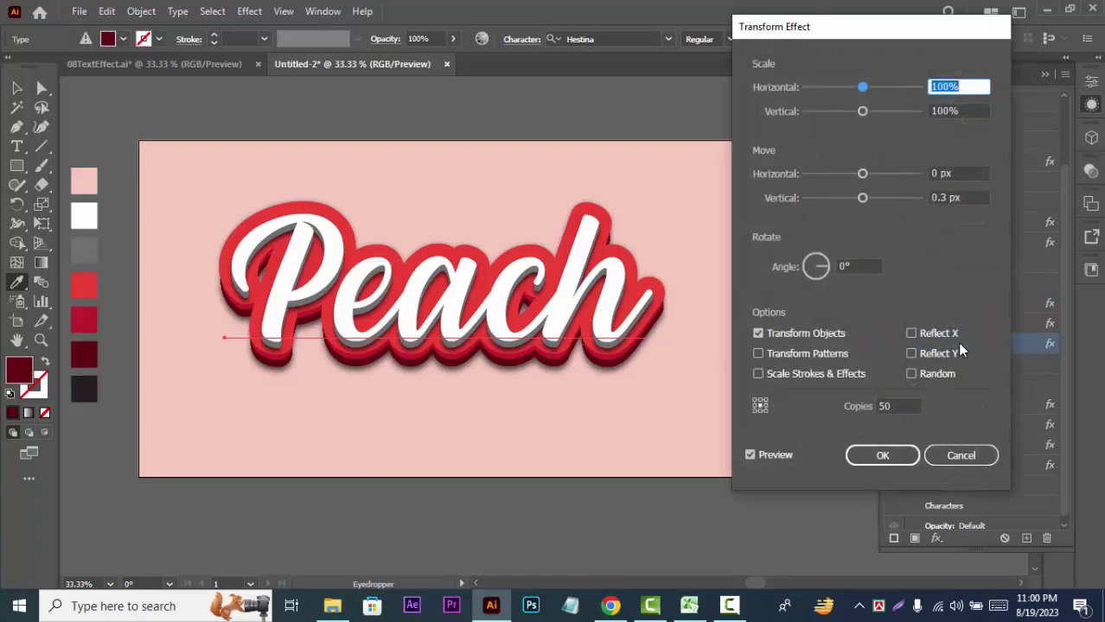
pyautogui.doubleClick(897, 405)
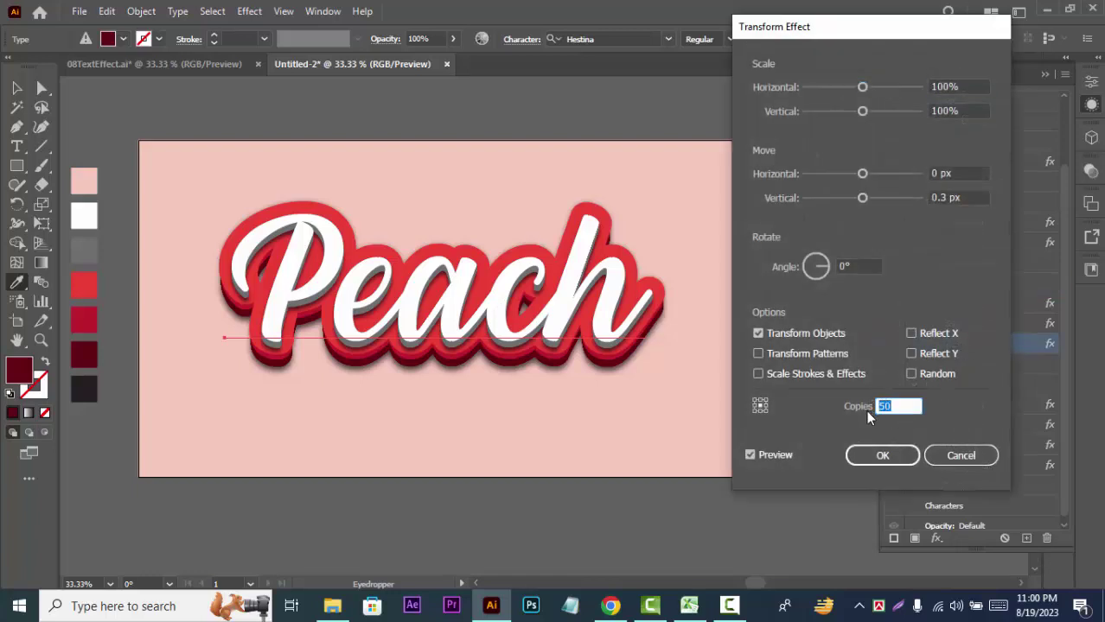
pyautogui.write('45')
pyautogui.click(751, 456)
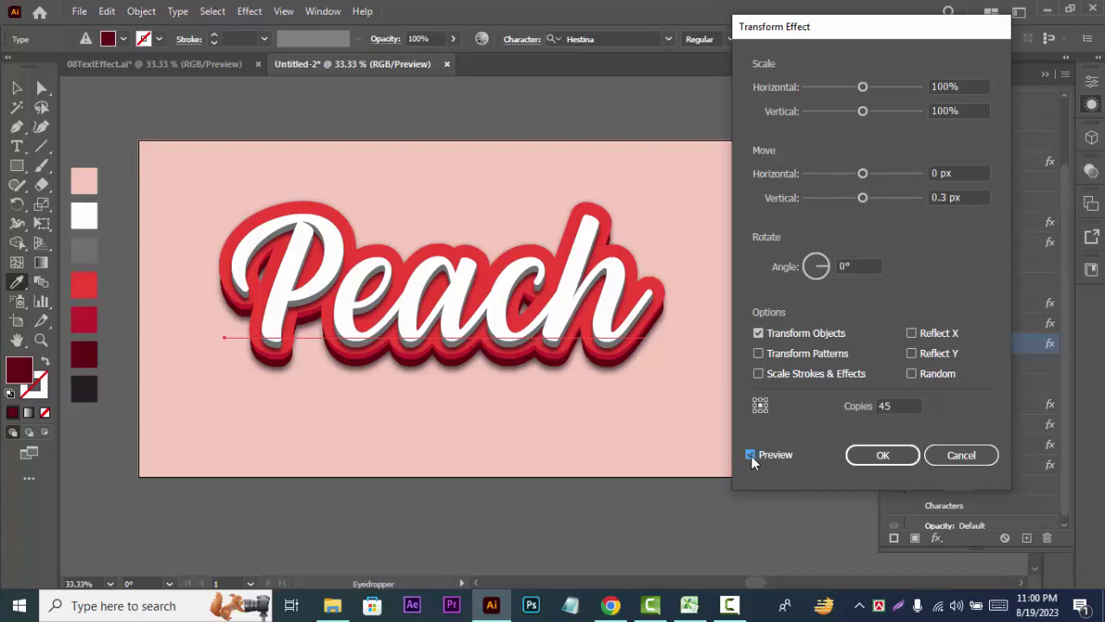
pyautogui.click(751, 459)
pyautogui.click(861, 455)
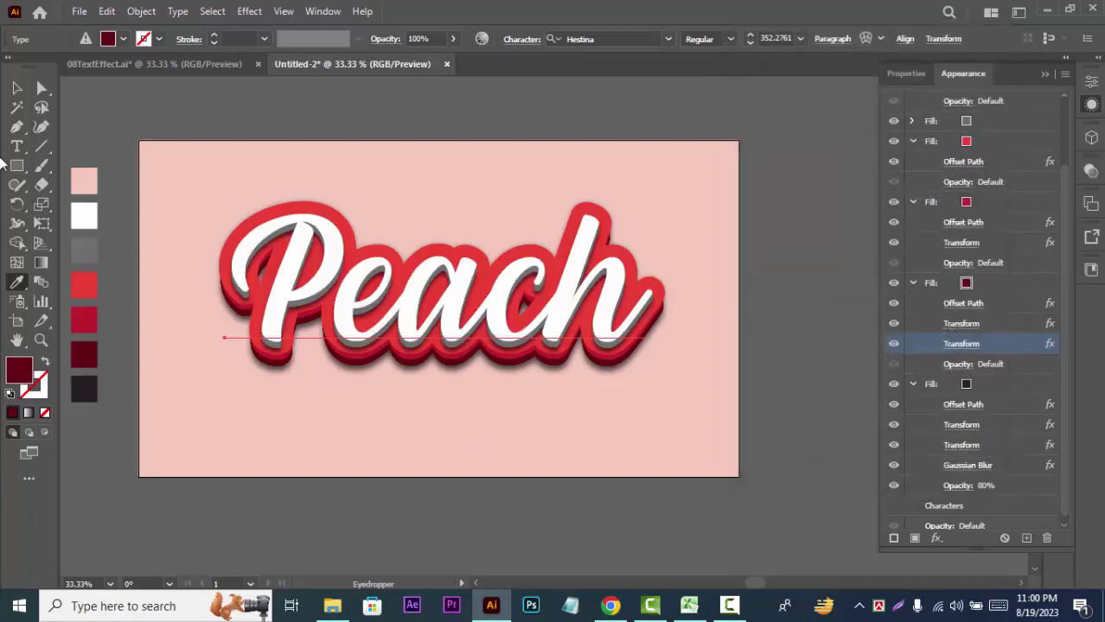
# Deselect the Peach text and collapse the appearance details of the stroke and all expanded fills
pyautogui.click(16, 90)
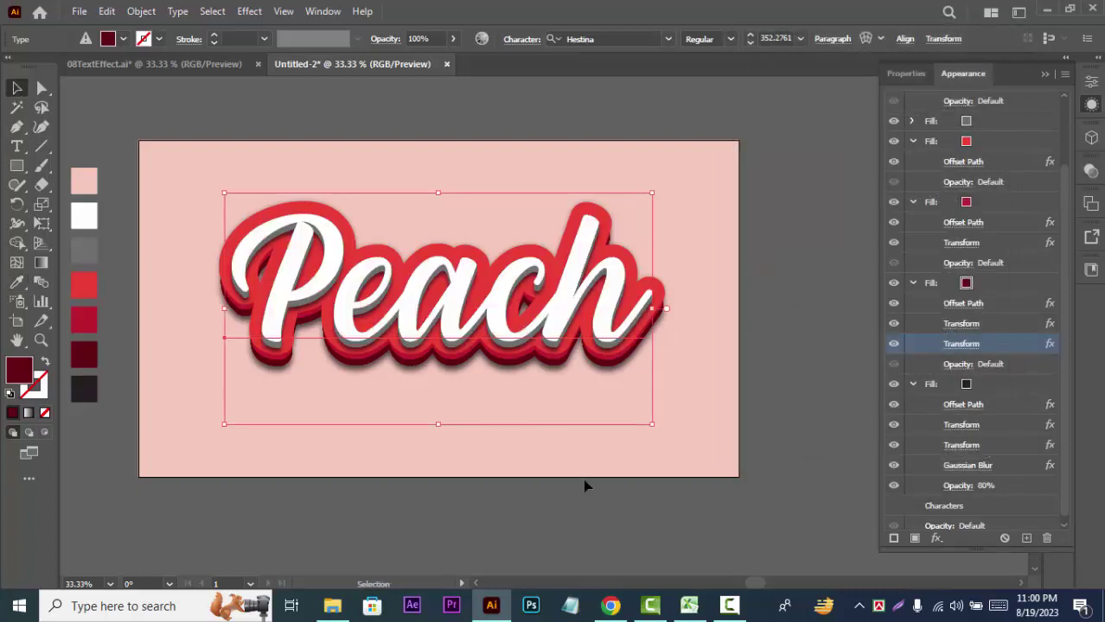
pyautogui.click(741, 527)
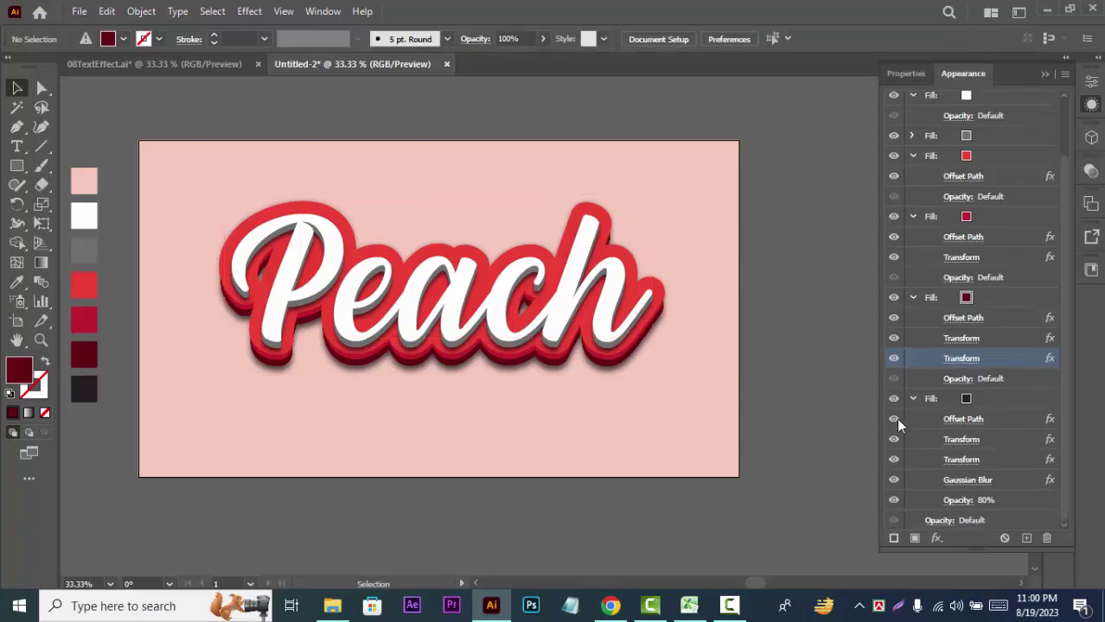
pyautogui.click(912, 399)
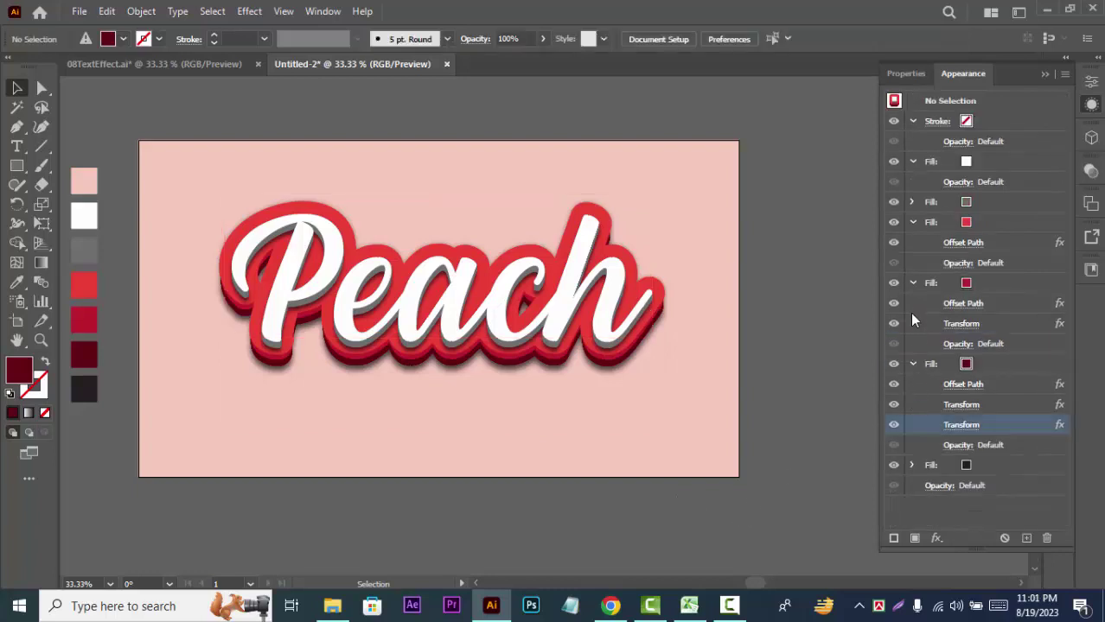
pyautogui.click(913, 361)
pyautogui.click(911, 283)
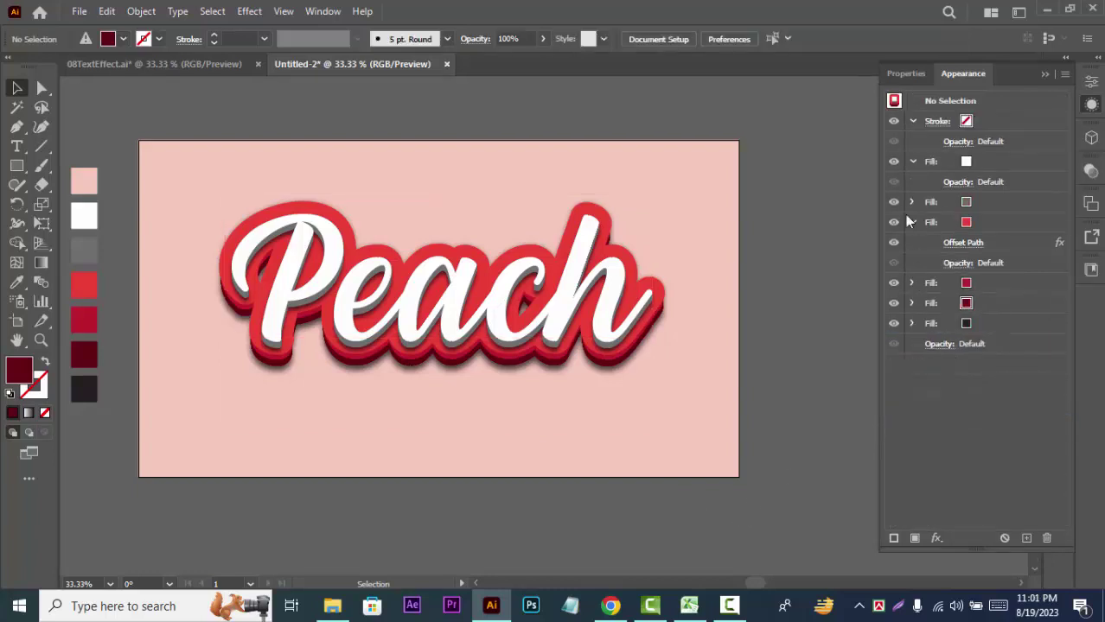
pyautogui.click(912, 223)
pyautogui.click(912, 160)
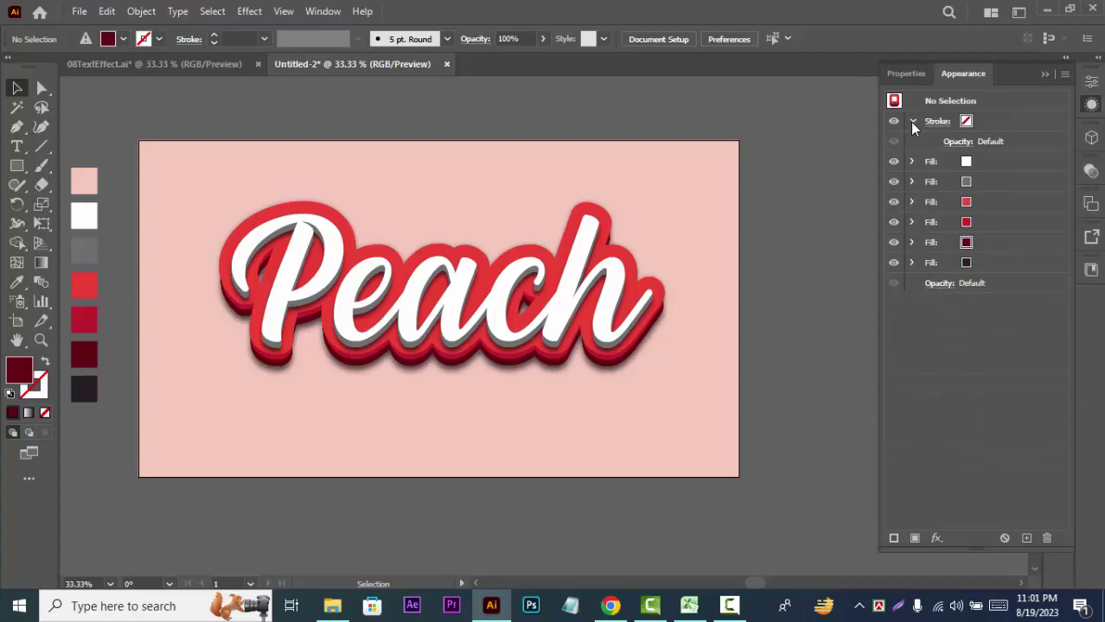
pyautogui.click(911, 121)
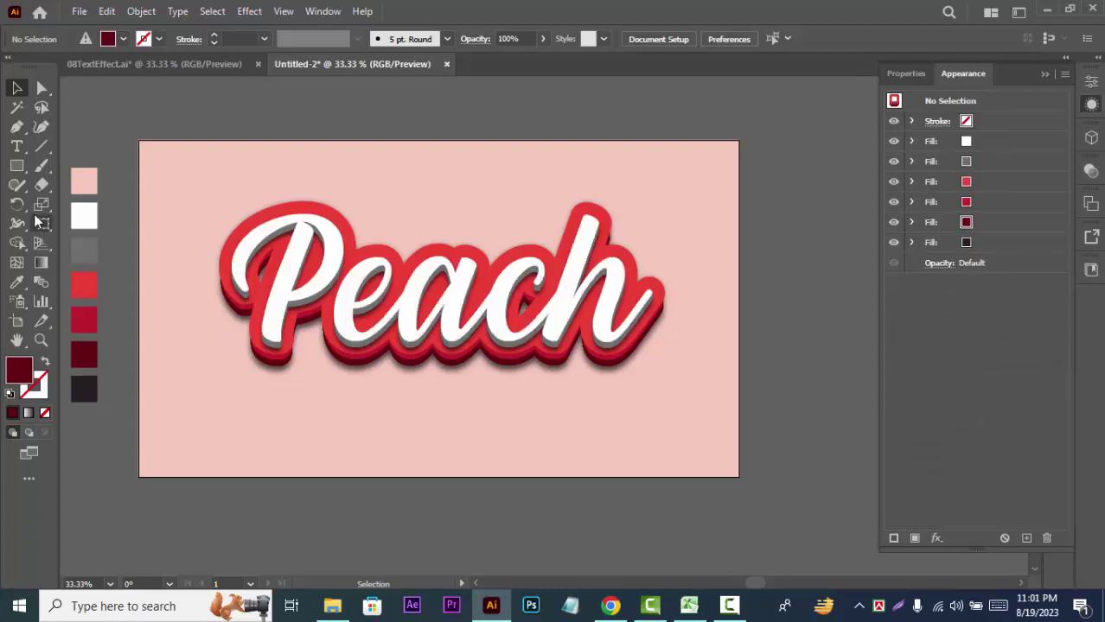
pyautogui.hotkey('ctrl', '=')
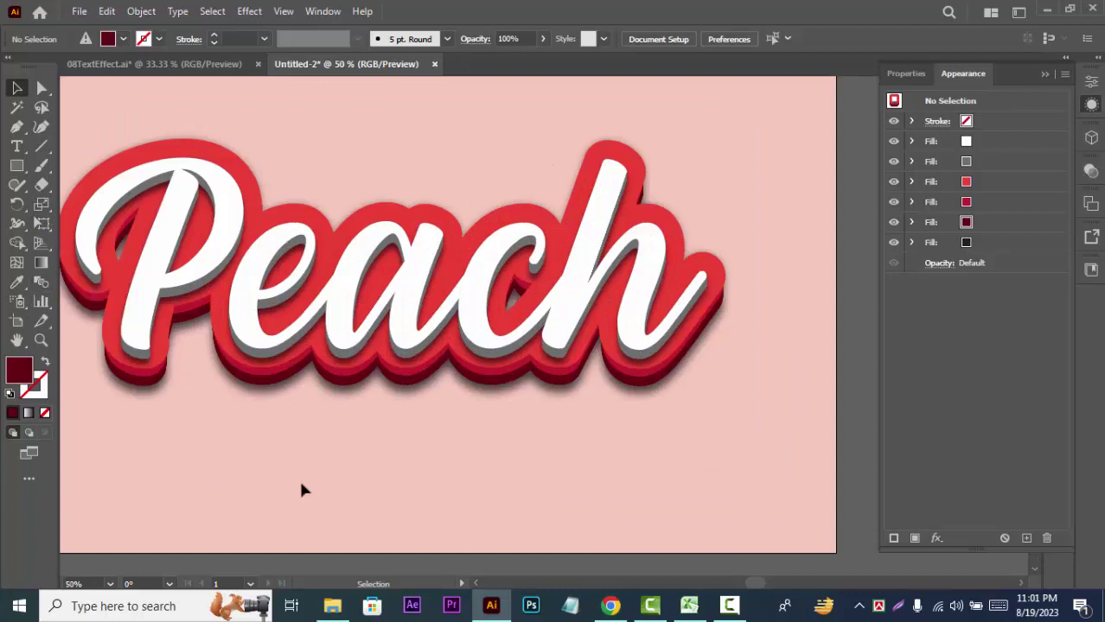
pyautogui.press('space')
pyautogui.moveTo(281, 483); pyautogui.dragTo(350, 488)
pyautogui.hotkey('ctrl', 'z')
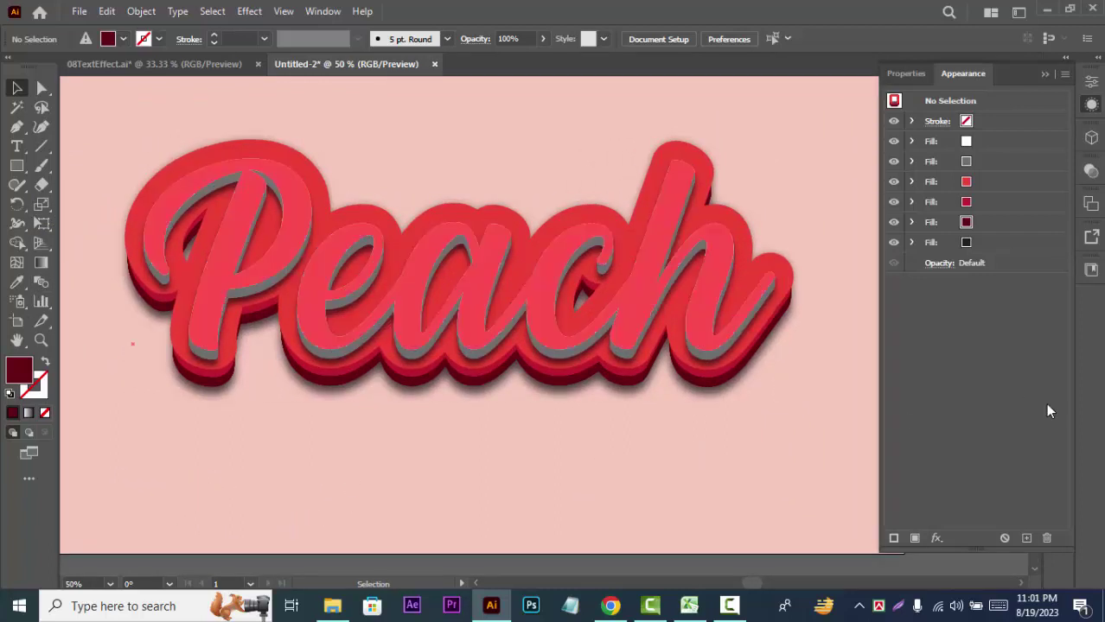
pyautogui.hotkey('ctrl', 'shift', 'z')
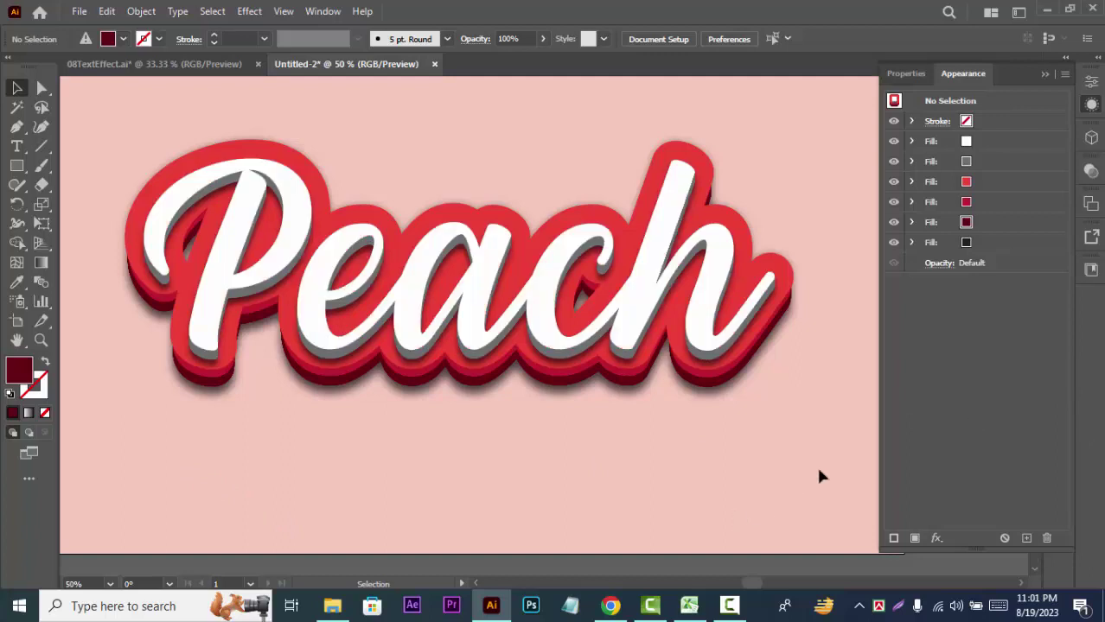
# Set the Transform effect of the grey fill to 40 copies
pyautogui.click(911, 161)
pyautogui.click(1011, 164)
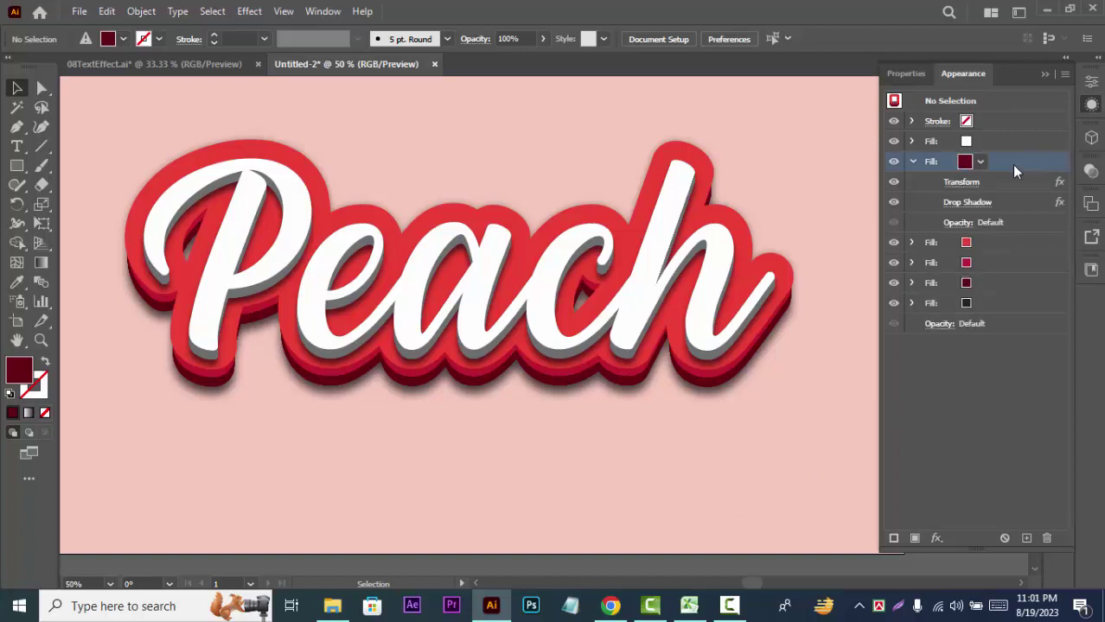
pyautogui.click(962, 183)
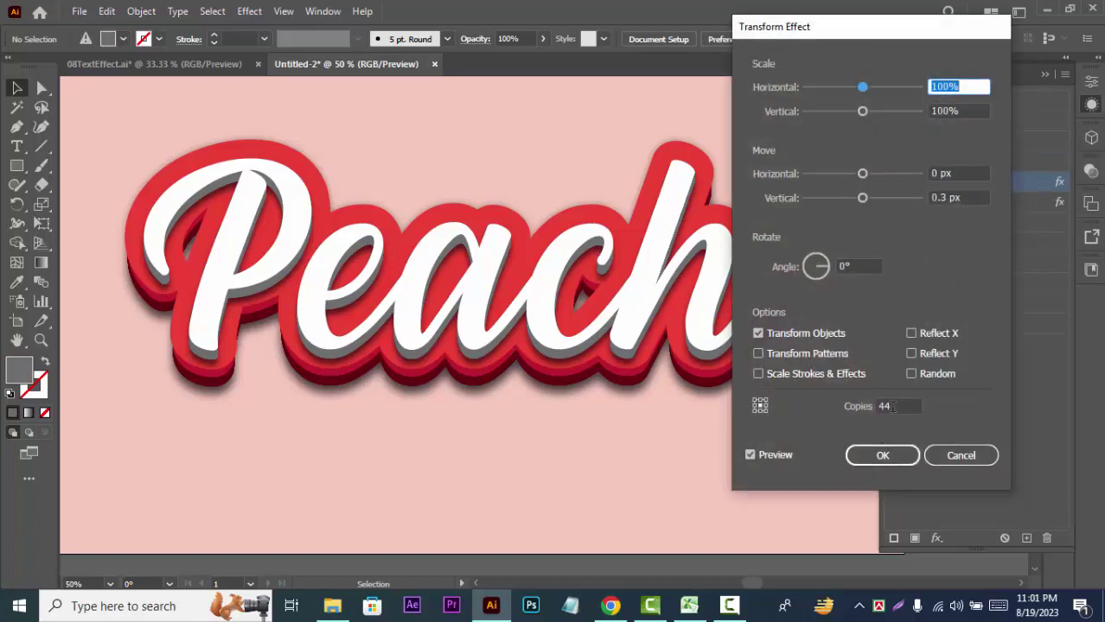
pyautogui.doubleClick(886, 407)
pyautogui.write('4')
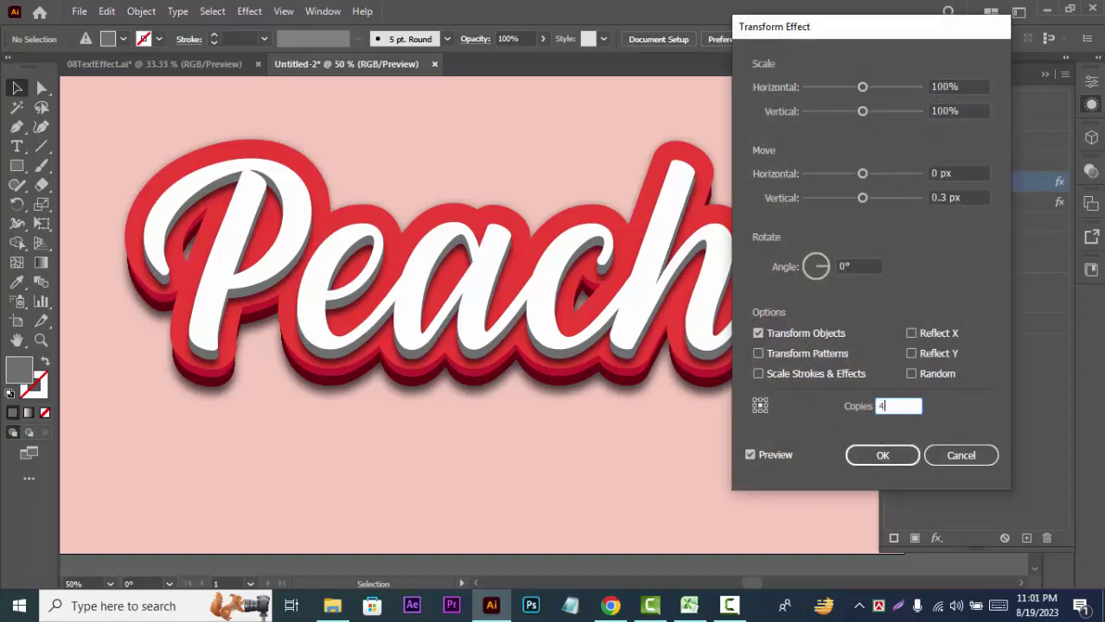
pyautogui.write('0')
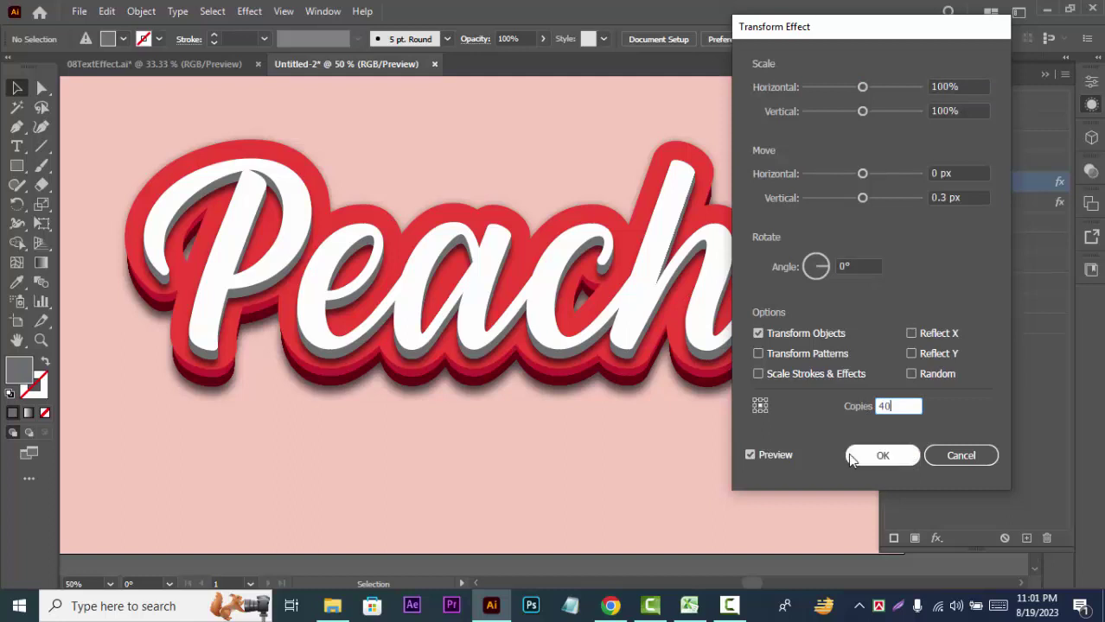
pyautogui.click(865, 462)
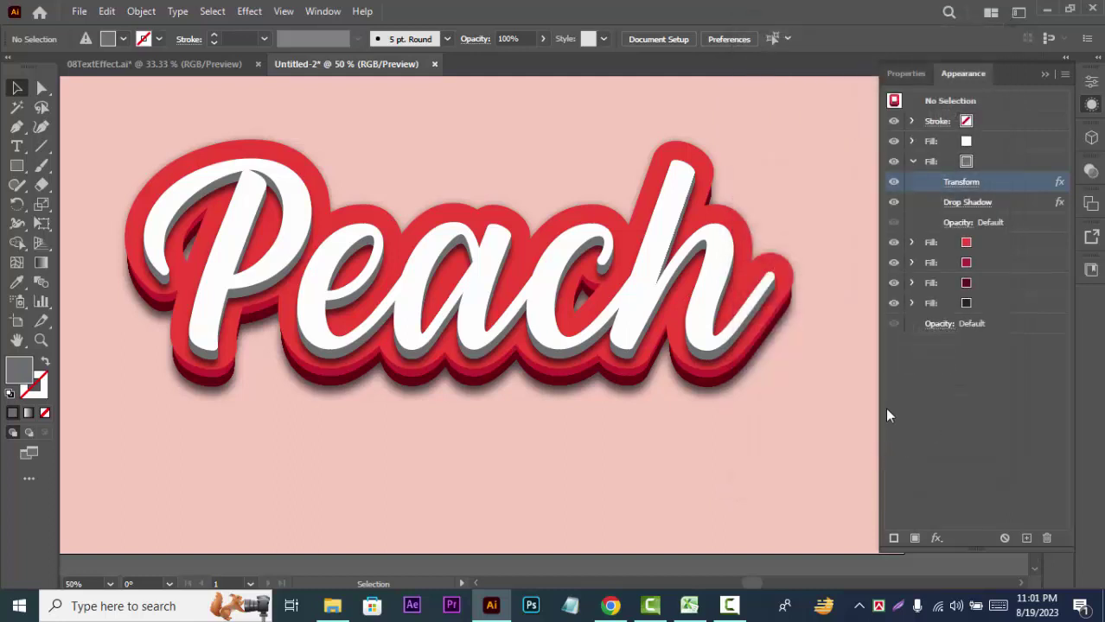
# Select the Peach text, set its grey fill's Transform effect to 40 copies, and collapse that fill's details with the text deselected
pyautogui.click(614, 332)
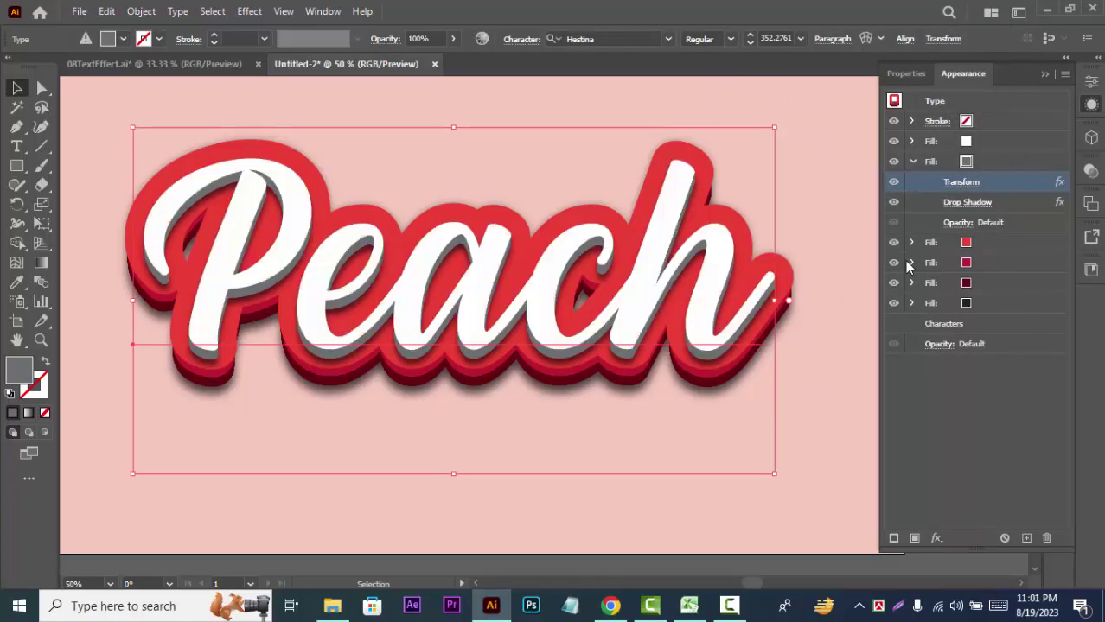
pyautogui.click(960, 183)
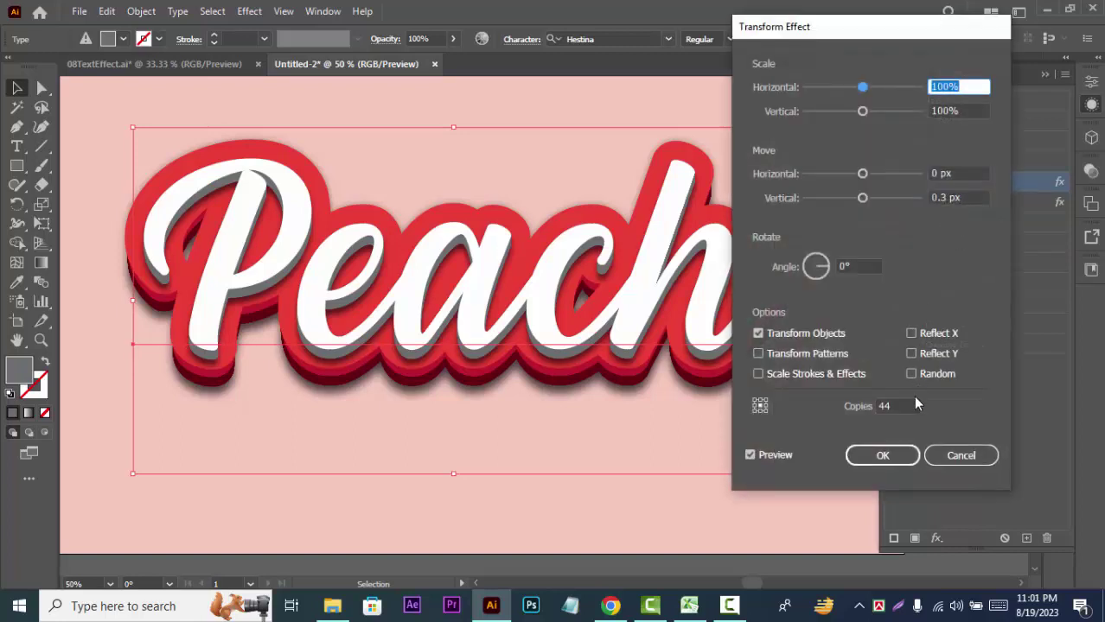
pyautogui.click(881, 406)
pyautogui.doubleClick(881, 406)
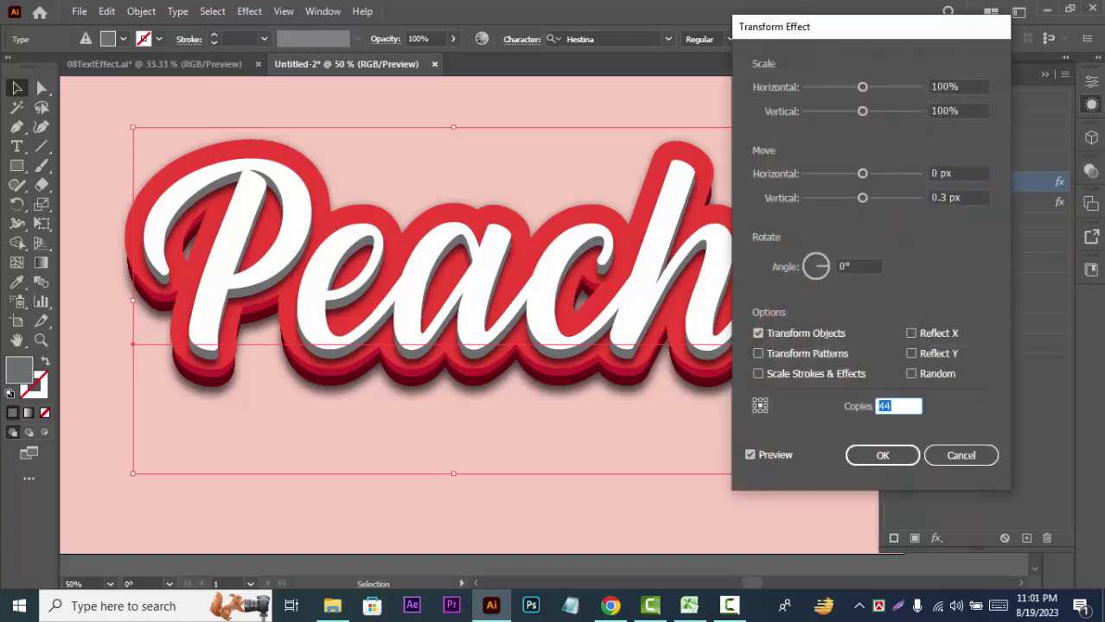
pyautogui.write('40')
pyautogui.click(879, 458)
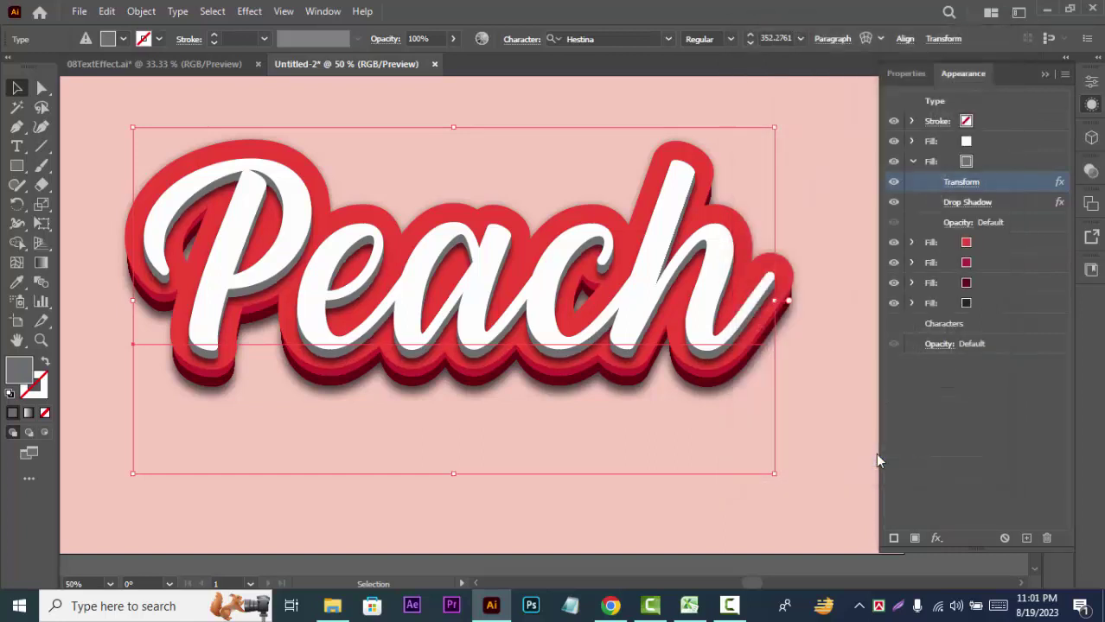
pyautogui.click(822, 451)
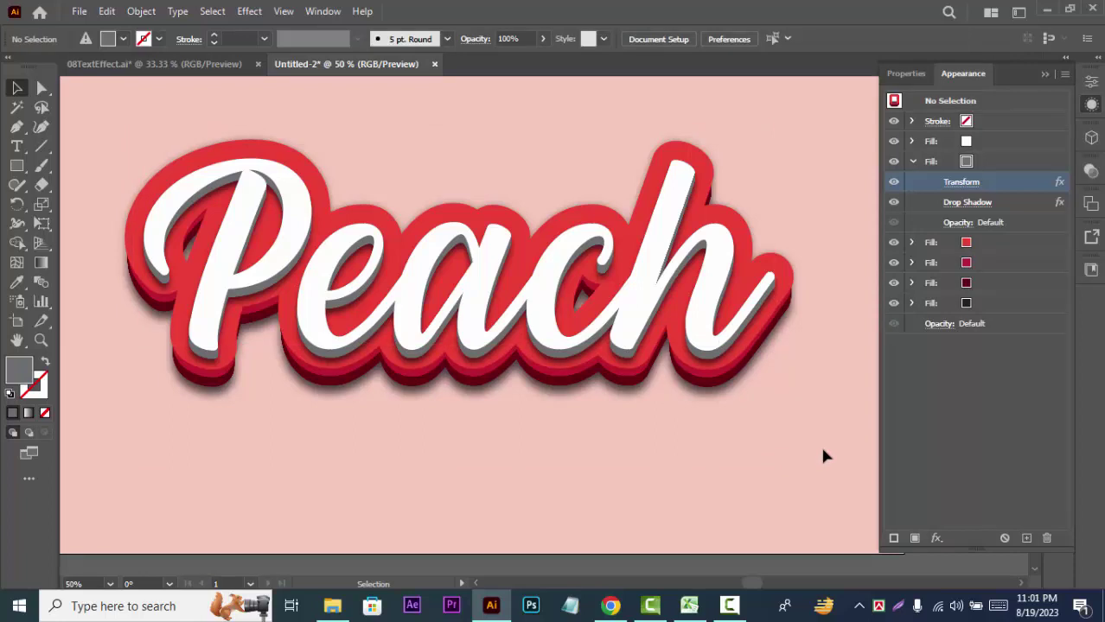
pyautogui.click(911, 162)
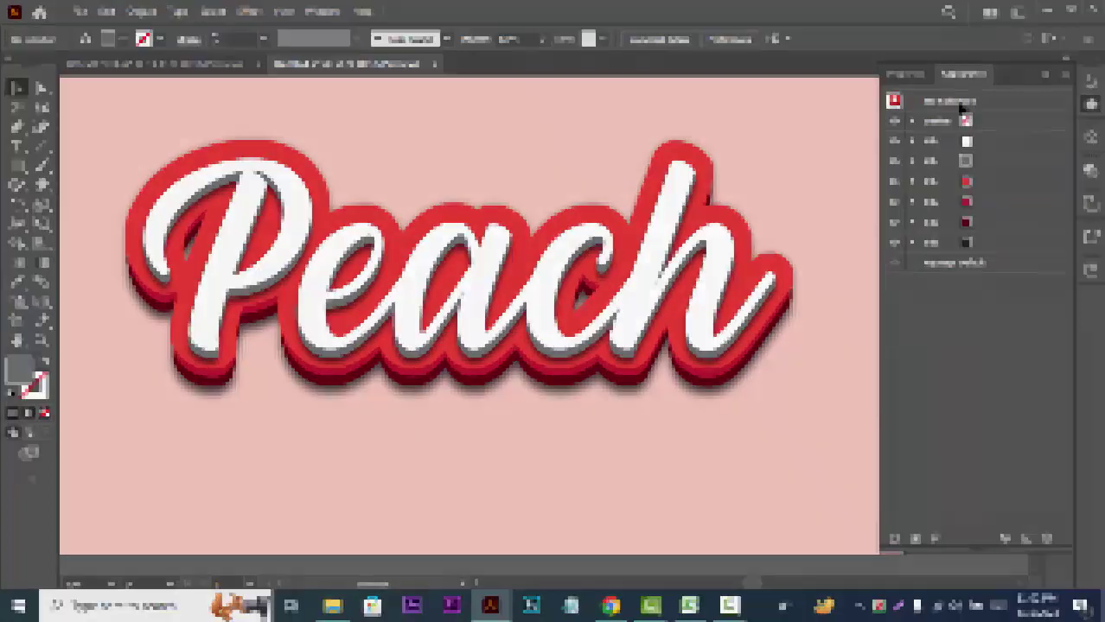